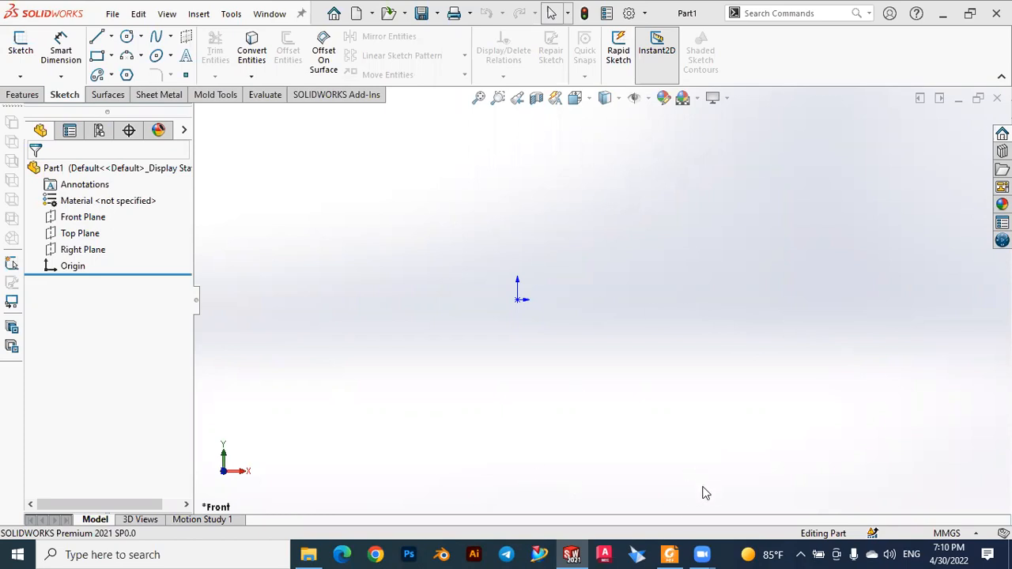
# Step: Review the 1_mashq.pdf reference drawing in Foxit Reader, and set the SOLIDWORKS part's units to MMGS (millimeter, gram, second)
pyautogui.click(669, 553)
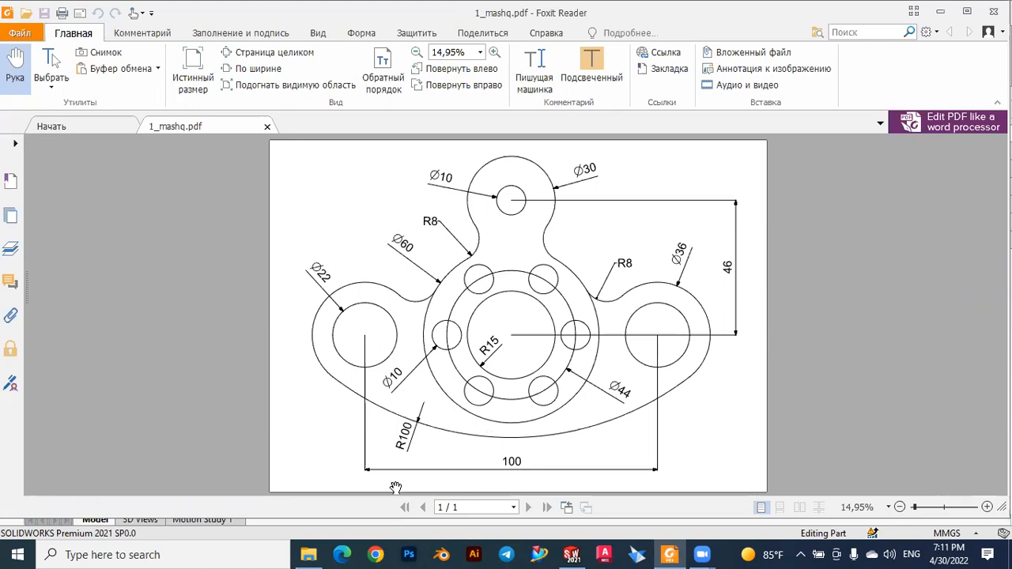
pyautogui.click(571, 554)
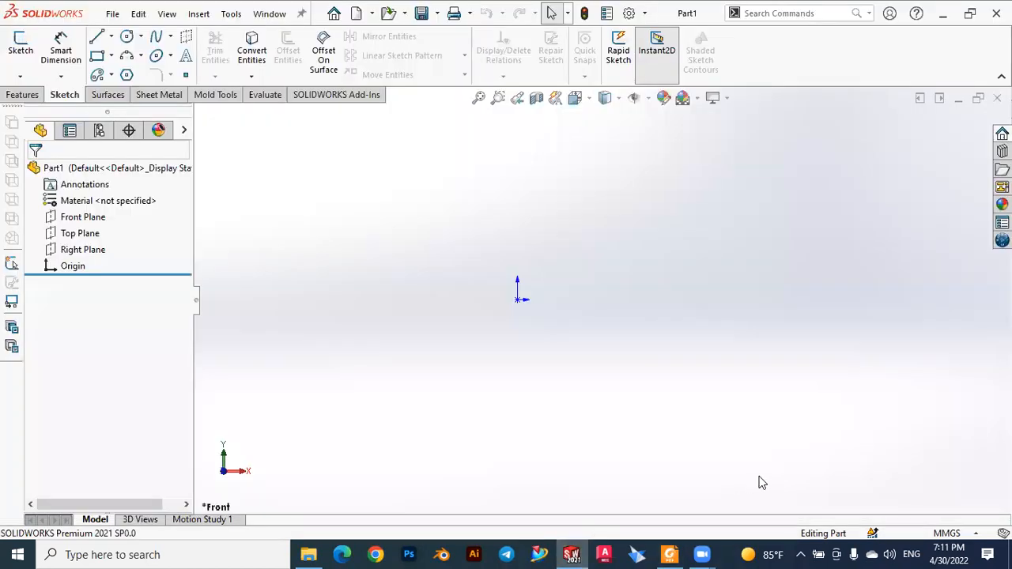
pyautogui.click(947, 533)
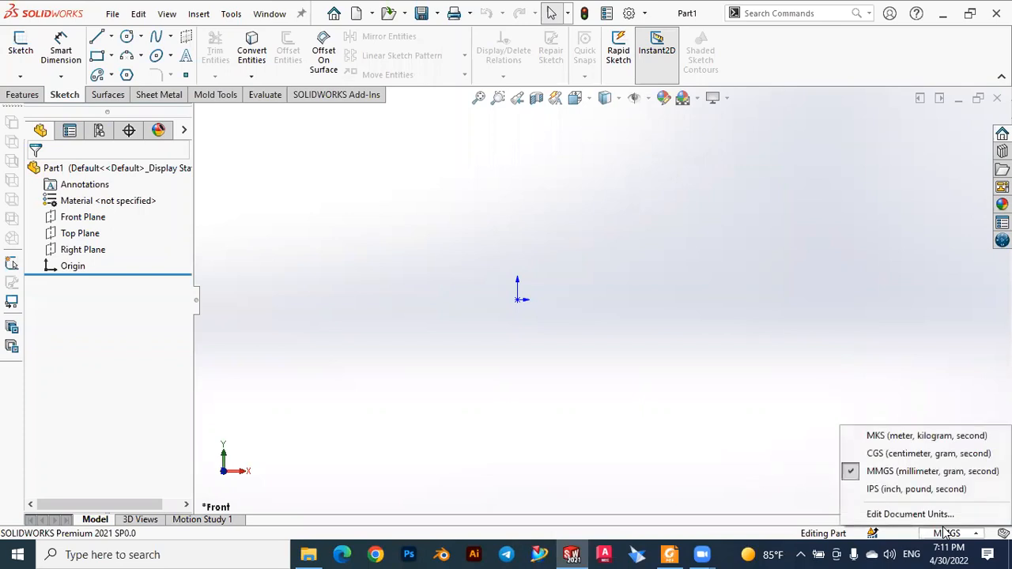
pyautogui.click(878, 471)
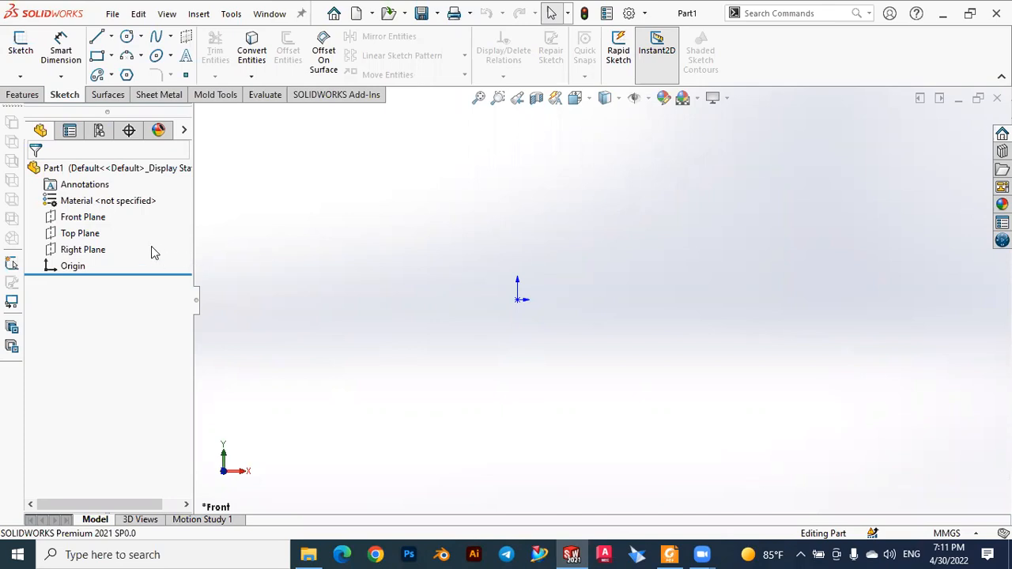
# Step: Start a sketch on the Front Plane and draw a circle of about 55.4 mm radius centred on the origin
pyautogui.click(84, 221)
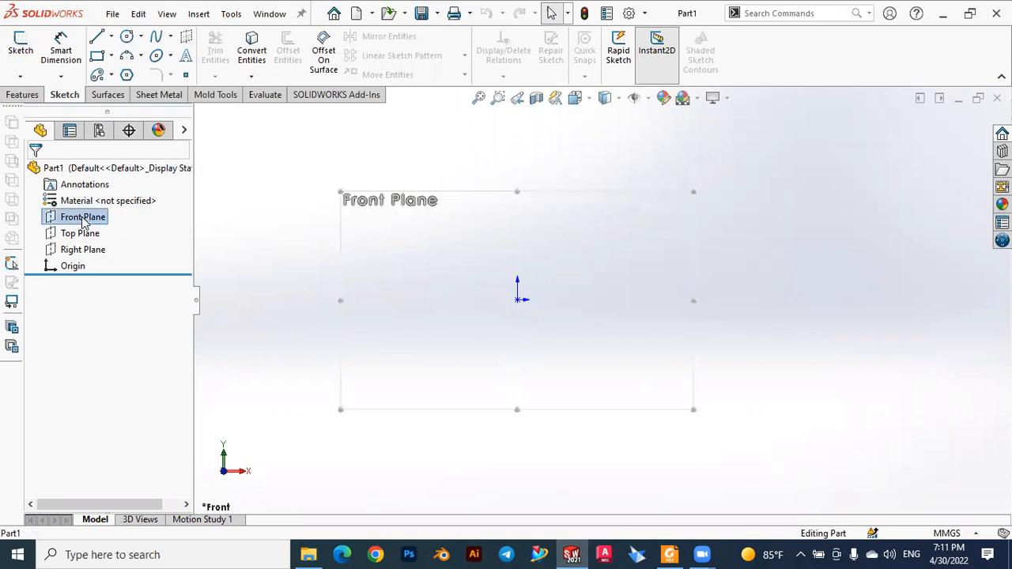
pyautogui.click(96, 196)
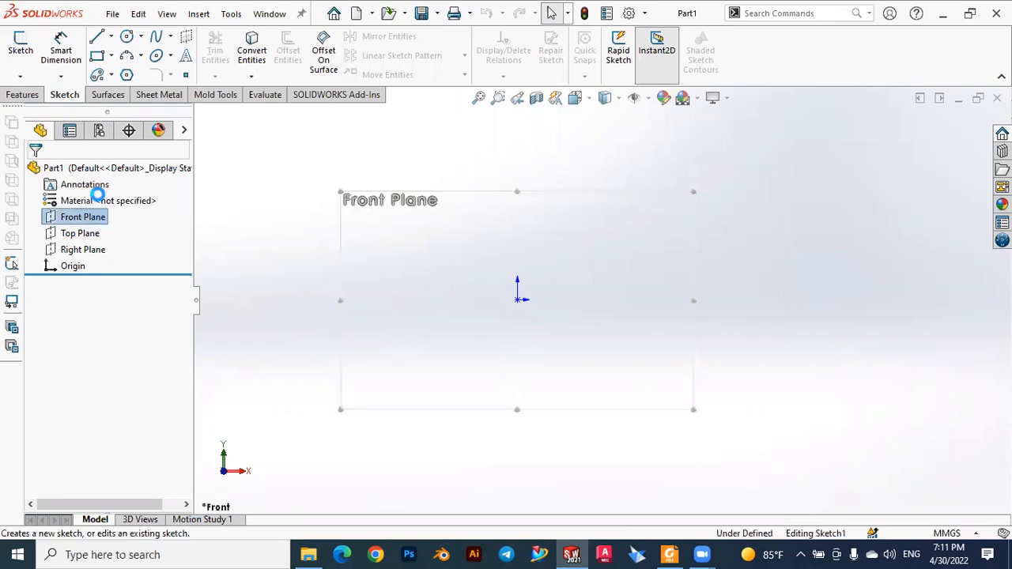
pyautogui.click(126, 37)
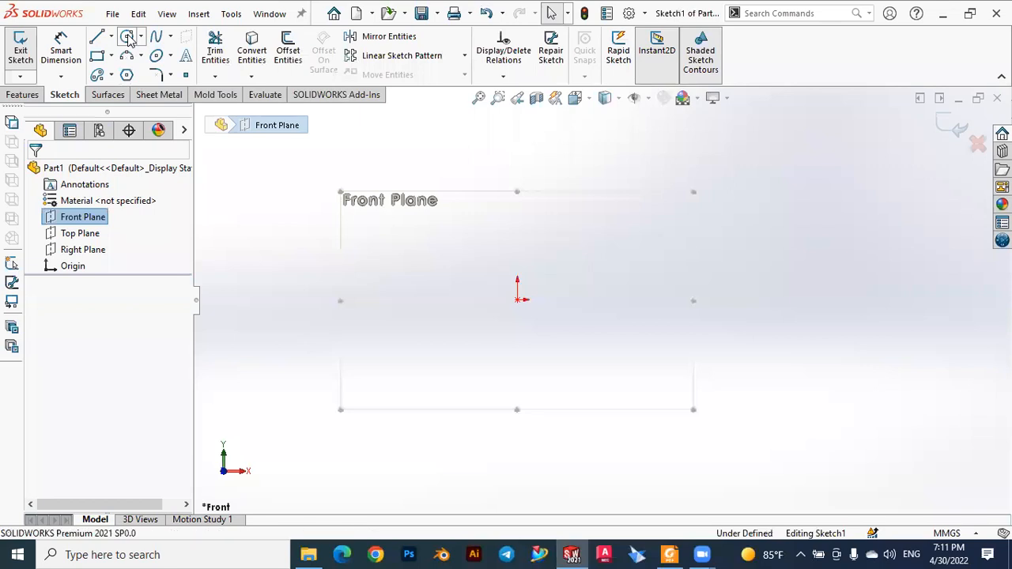
pyautogui.click(518, 300)
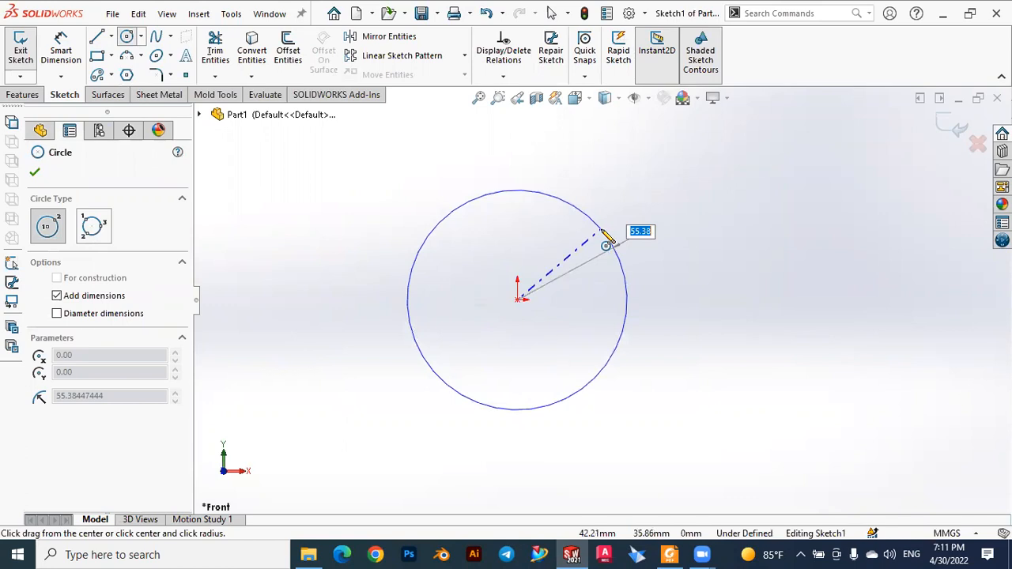
pyautogui.click(601, 232)
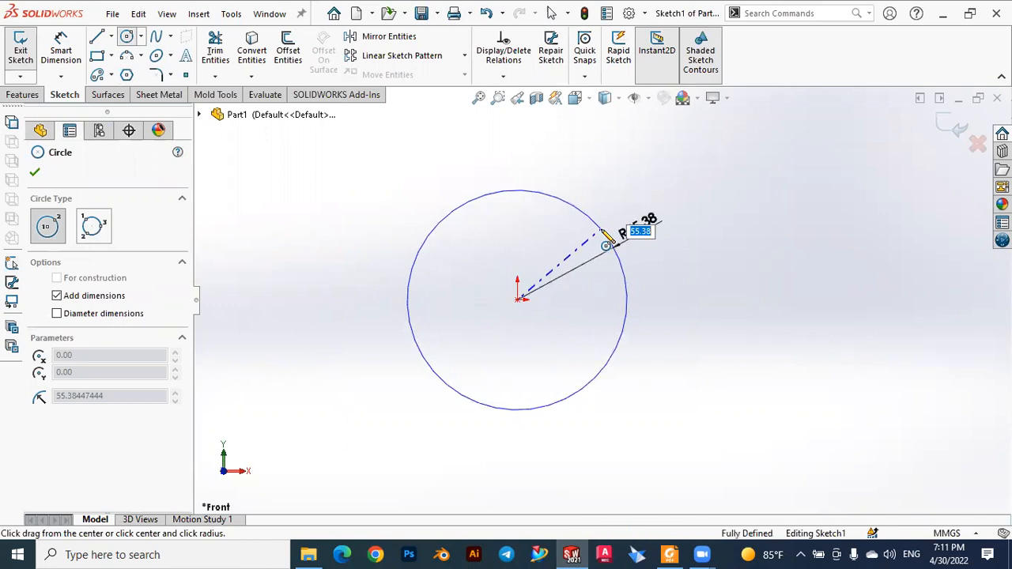
pyautogui.press('Return')
pyautogui.press('Escape')
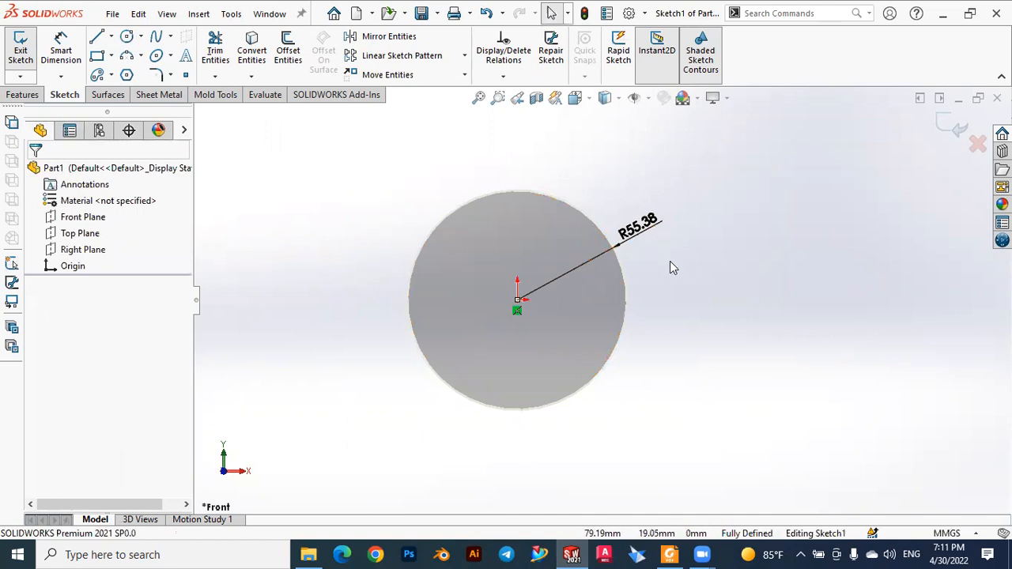
# Step: Set the radius of the circle at the origin to 15 mm
pyautogui.doubleClick(643, 227)
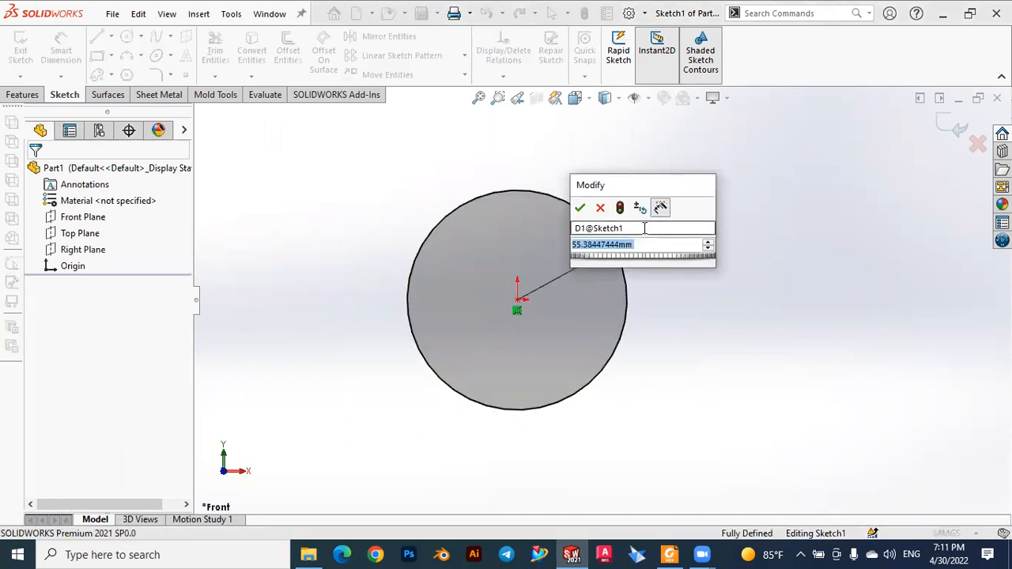
pyautogui.write('55')
pyautogui.press('Return')
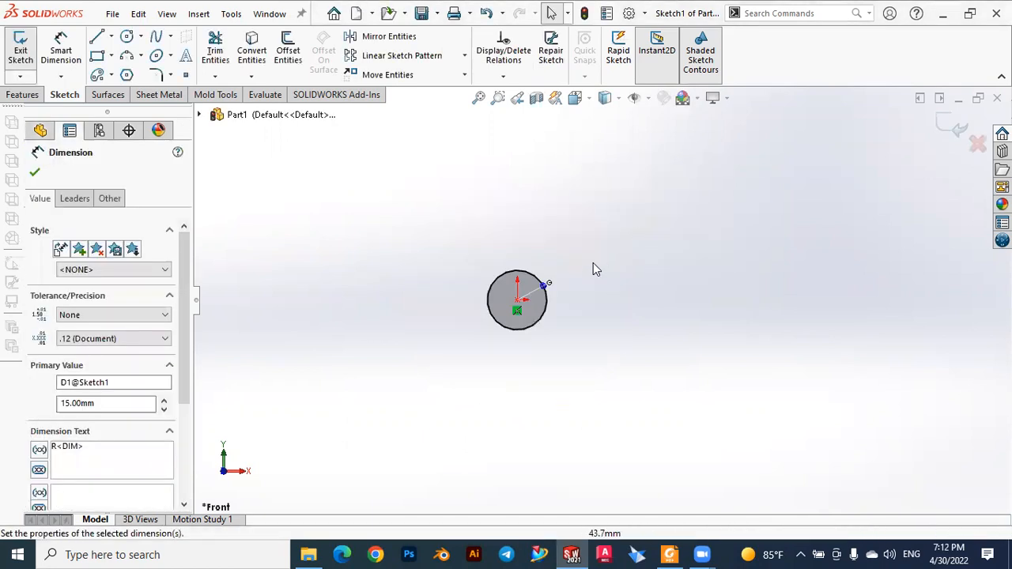
pyautogui.scroll(3, 545, 291)
pyautogui.scroll(-5, 540, 297)
pyautogui.click(682, 302)
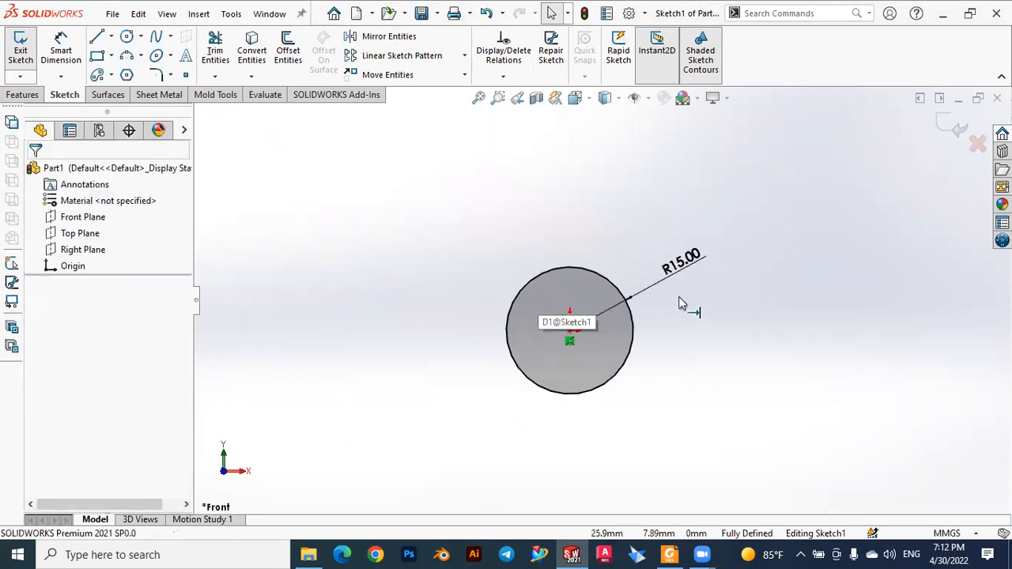
# Step: Consult the PDF drawing in Foxit Reader and sketch a second circle of about 27.7 mm radius in SOLIDWORKS, centred on the origin
pyautogui.click(669, 554)
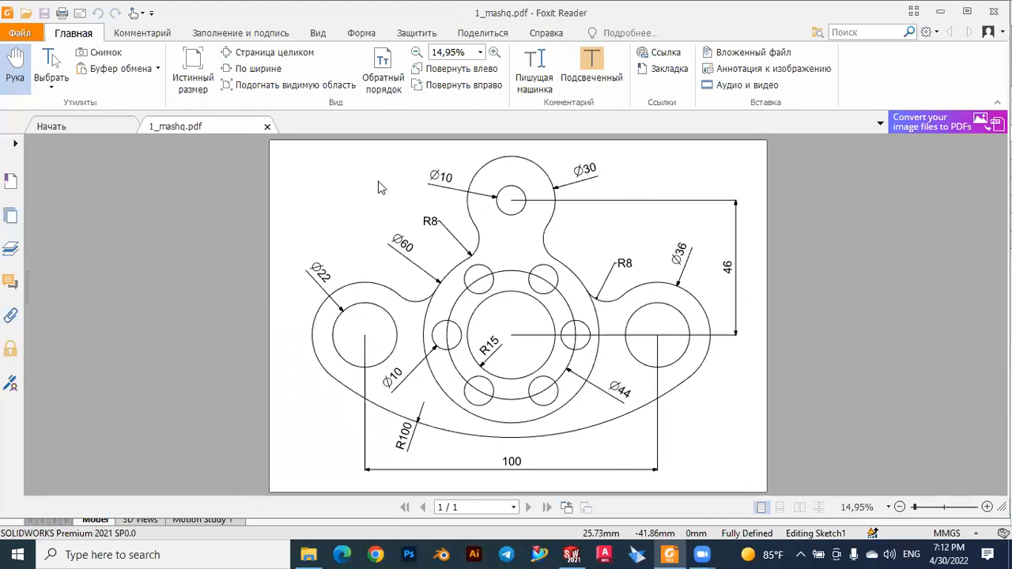
pyautogui.hotkey('alt', 'Tab')
pyautogui.click(127, 38)
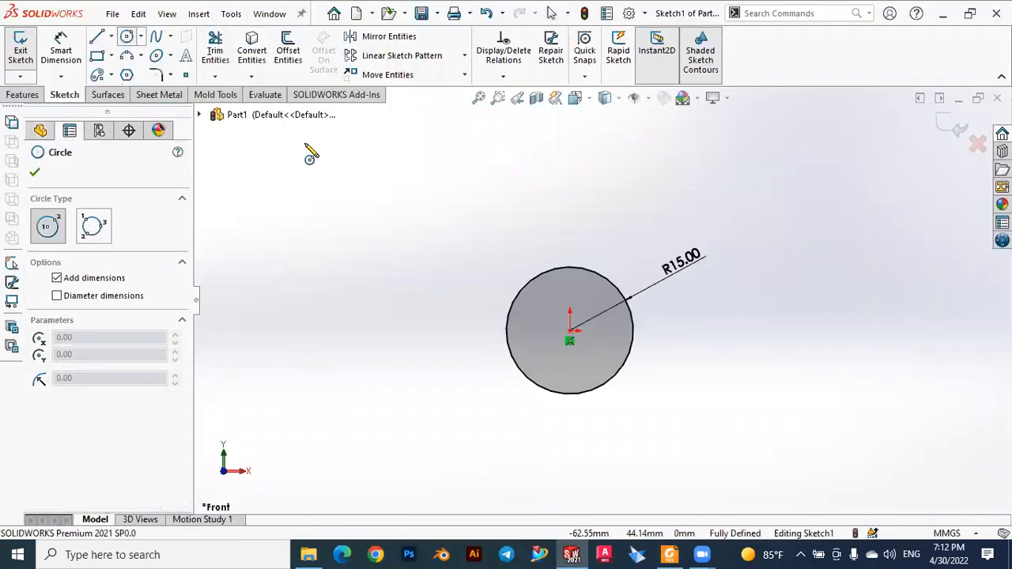
pyautogui.click(570, 330)
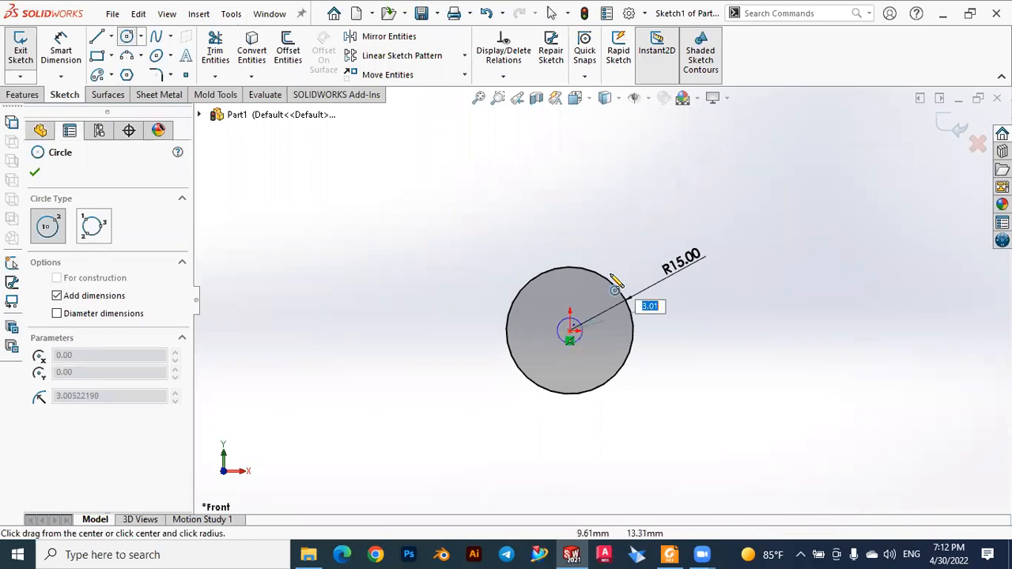
pyautogui.click(626, 230)
pyautogui.press('Escape')
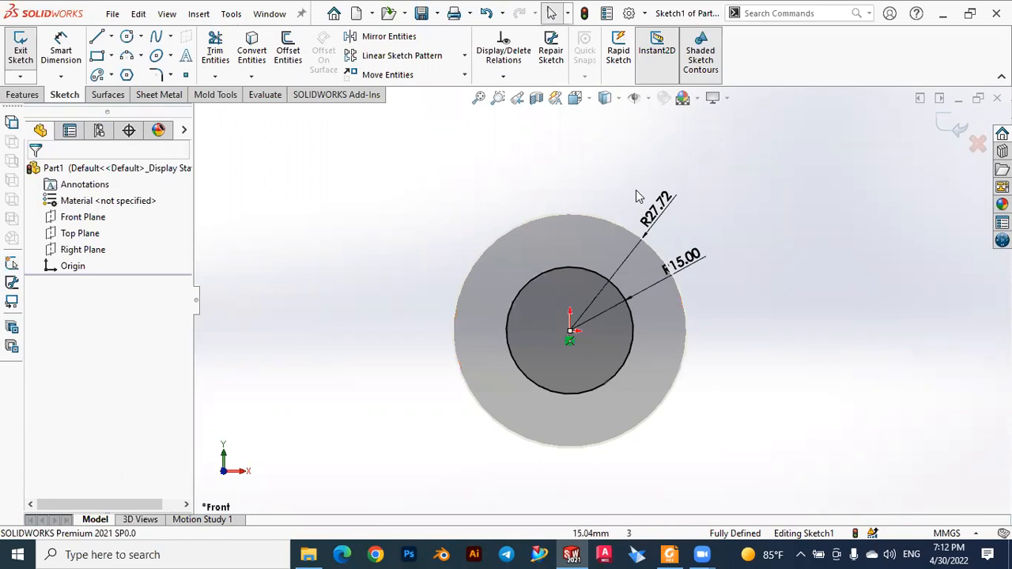
# Step: Set the outer circle's radius to 22 mm and convert that circle to construction geometry
pyautogui.doubleClick(664, 209)
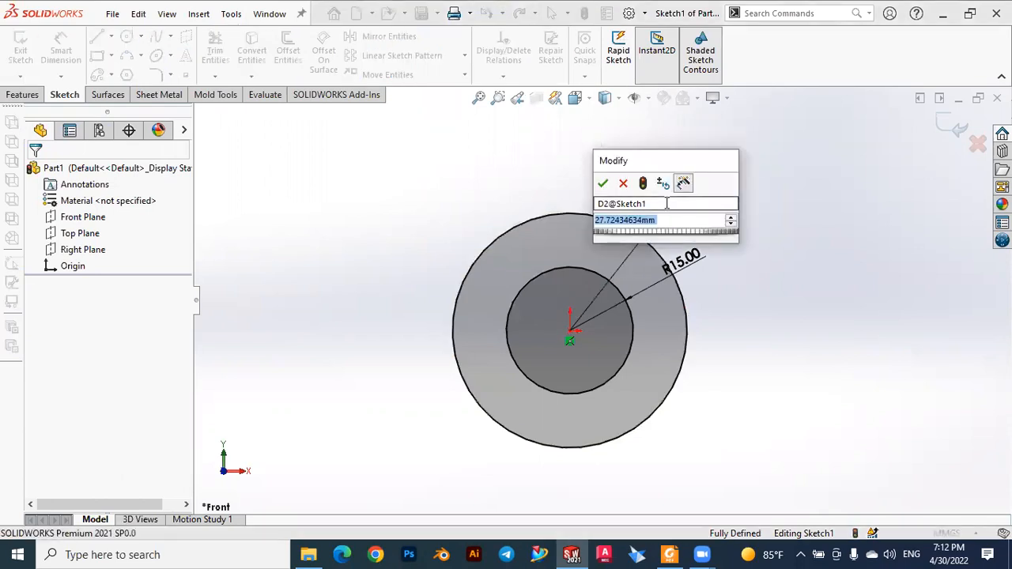
pyautogui.write('22')
pyautogui.press('Return')
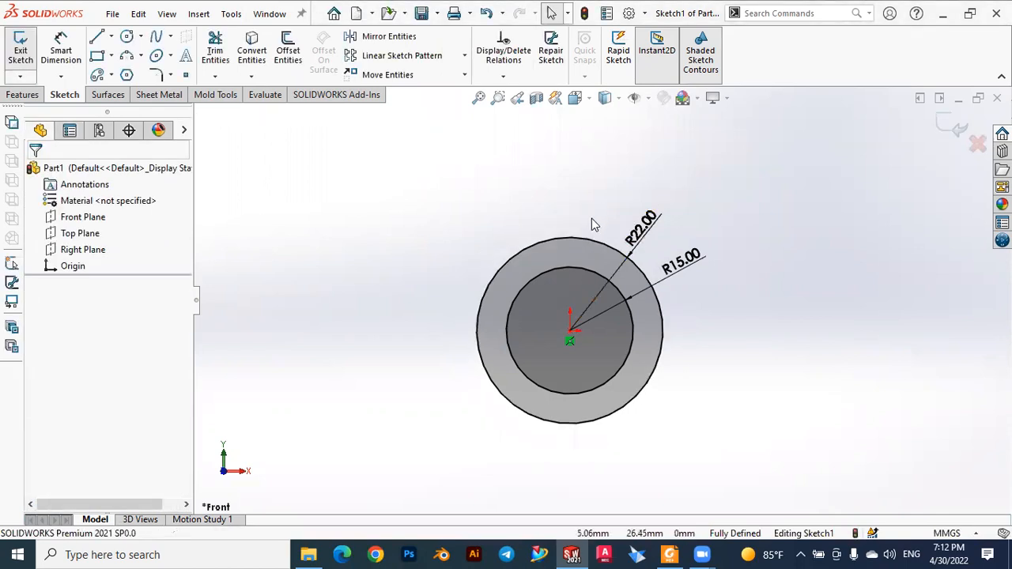
pyautogui.click(576, 241)
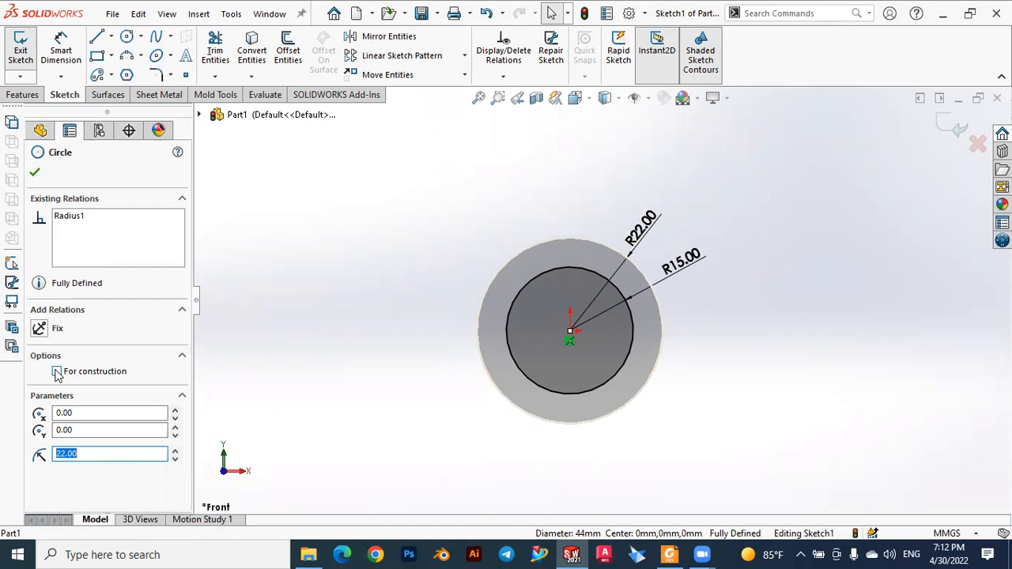
pyautogui.click(57, 372)
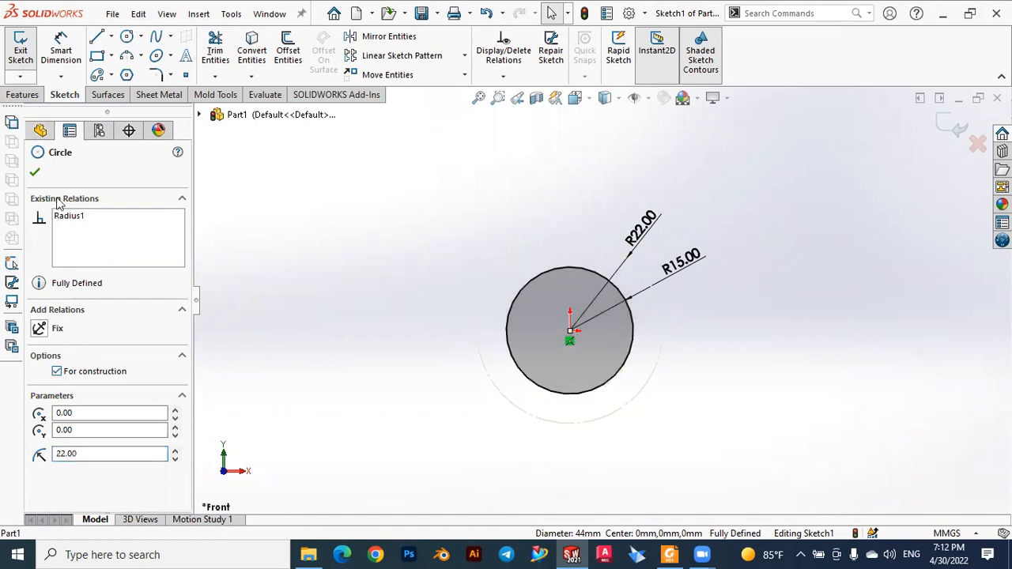
pyautogui.click(36, 174)
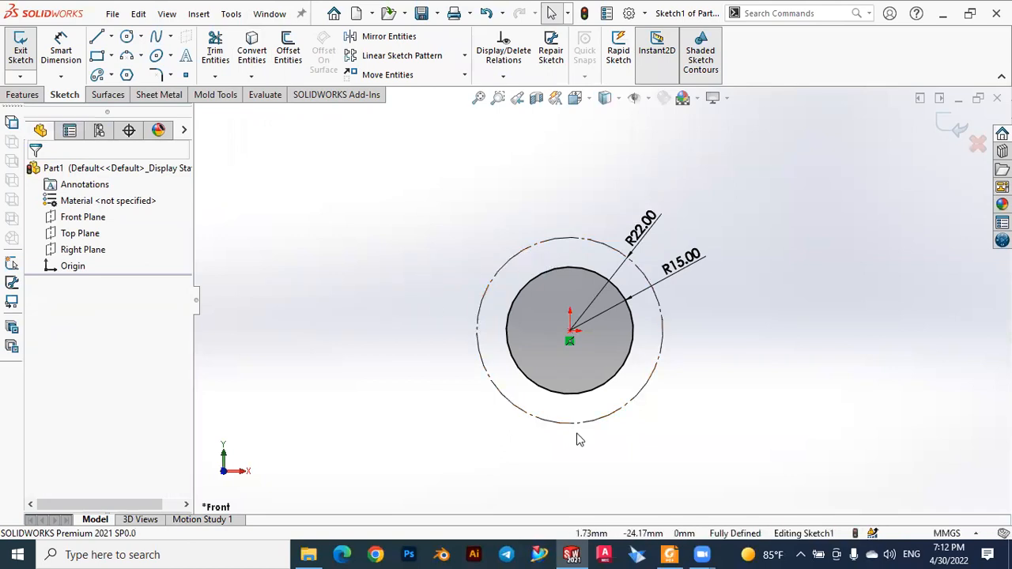
# Step: Check the hole pattern in the PDF, and sketch a small circle of about 5.1 mm radius outside the construction circle, right of the origin
pyautogui.click(670, 554)
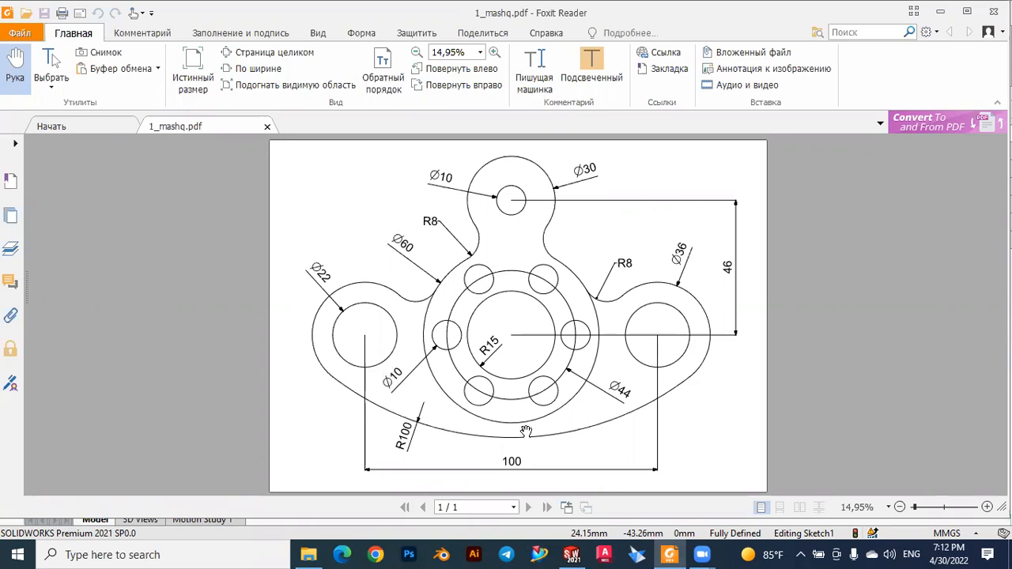
pyautogui.click(587, 521)
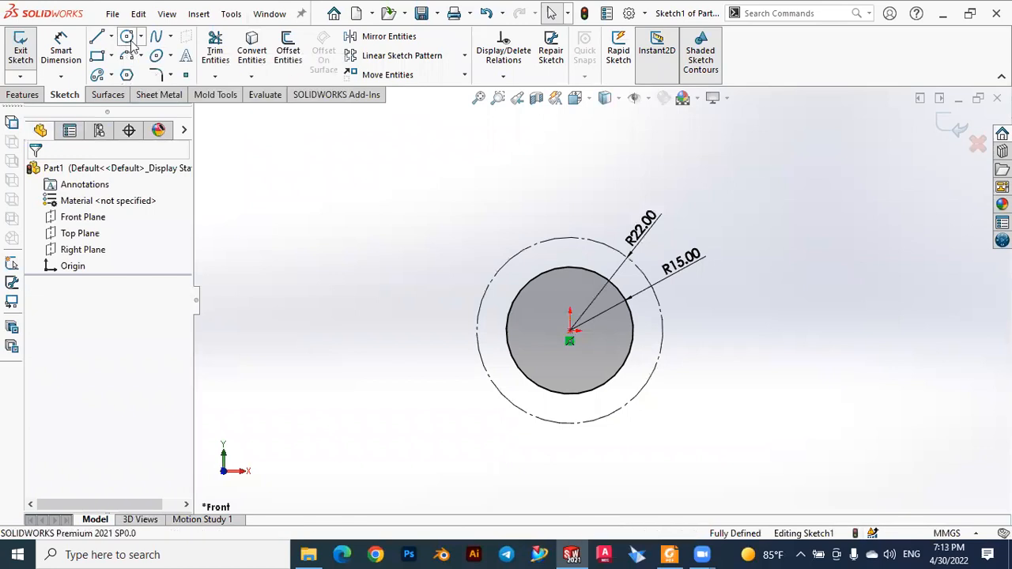
pyautogui.click(127, 37)
pyautogui.scroll(-3, 738, 332)
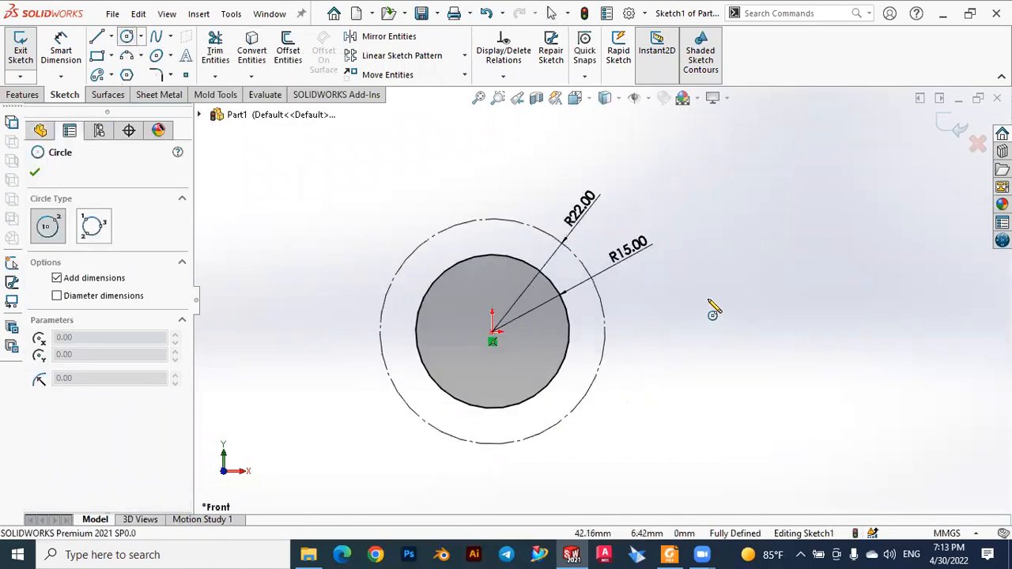
pyautogui.click(647, 293)
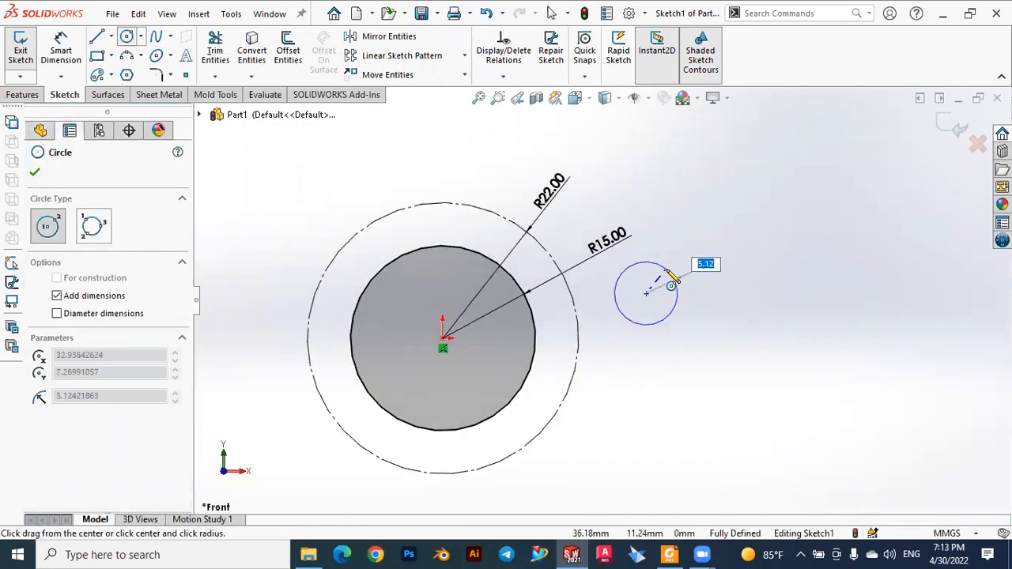
pyautogui.click(669, 271)
pyautogui.press('Escape')
# Step: Set the small circle's radius to 5 mm
pyautogui.doubleClick(713, 269)
pyautogui.write('5')
pyautogui.press('Return')
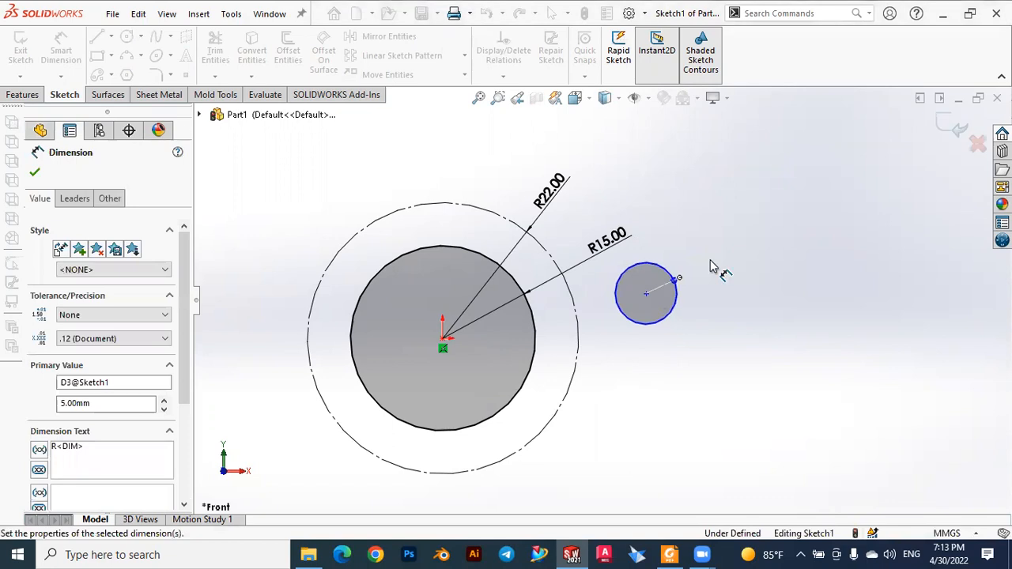
pyautogui.click(34, 171)
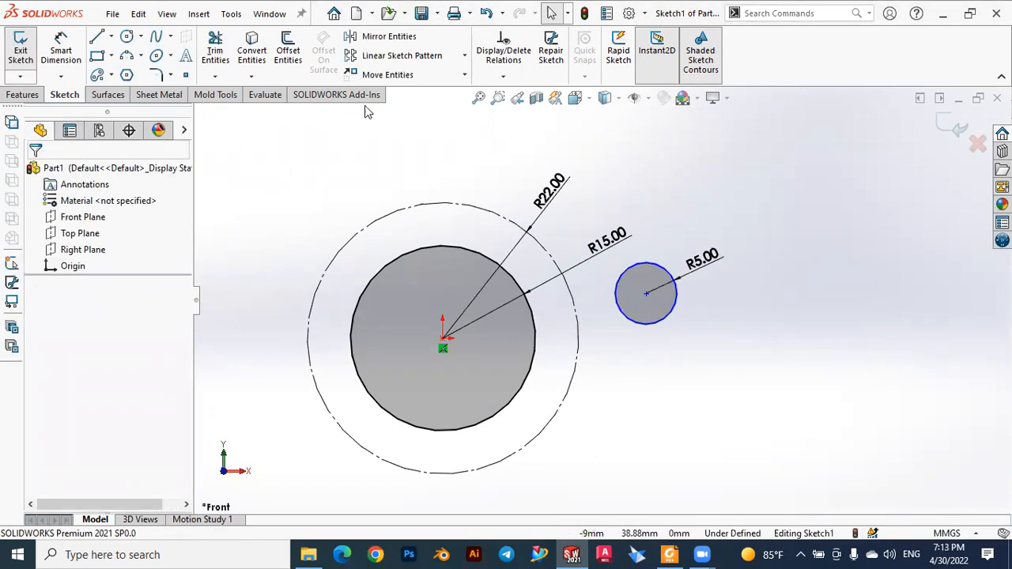
# Step: Add a Coincident relation between the small circle's centre point and the 22 mm radius construction circle
pyautogui.click(646, 294)
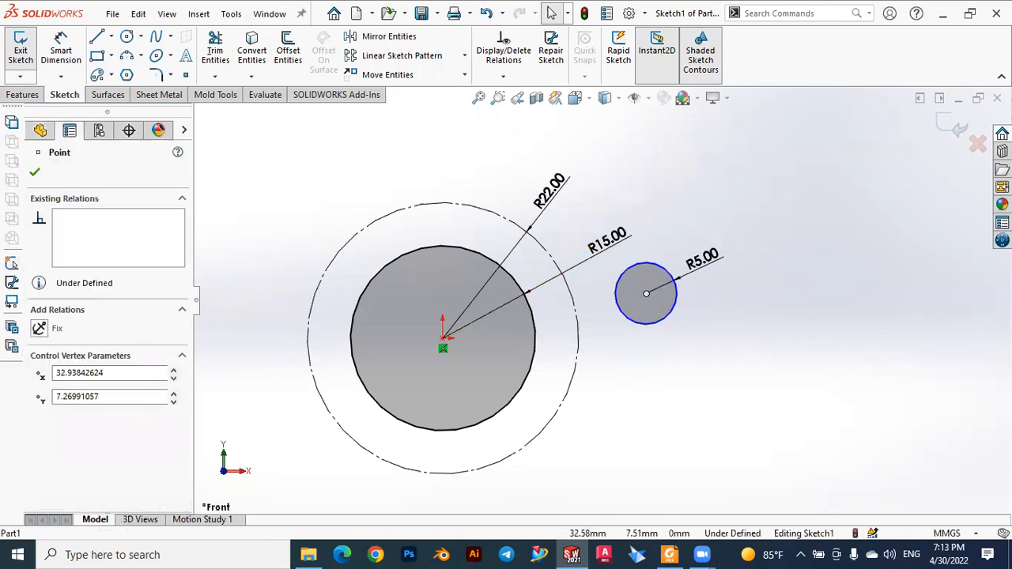
pyautogui.click(575, 318)
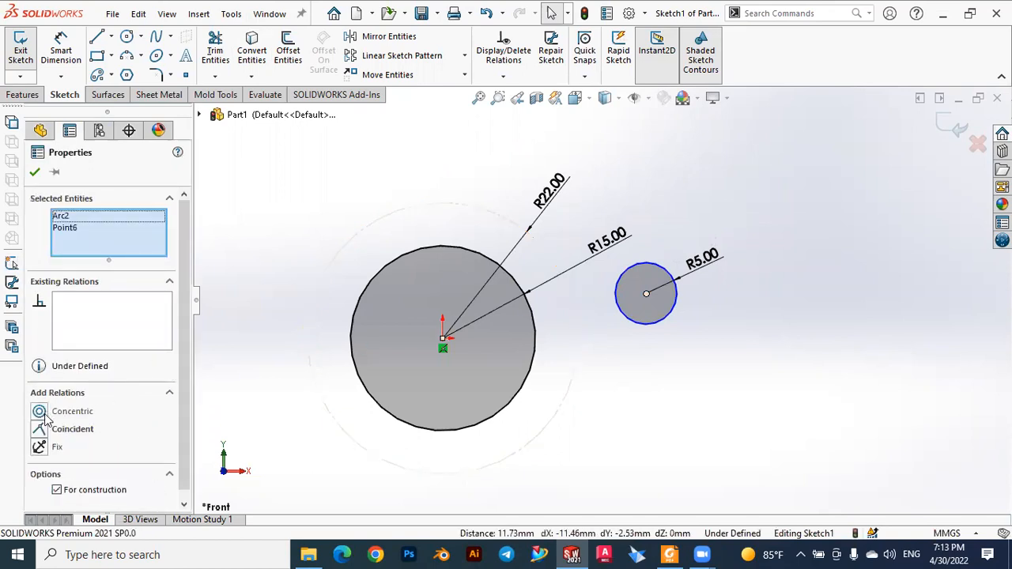
pyautogui.click(42, 430)
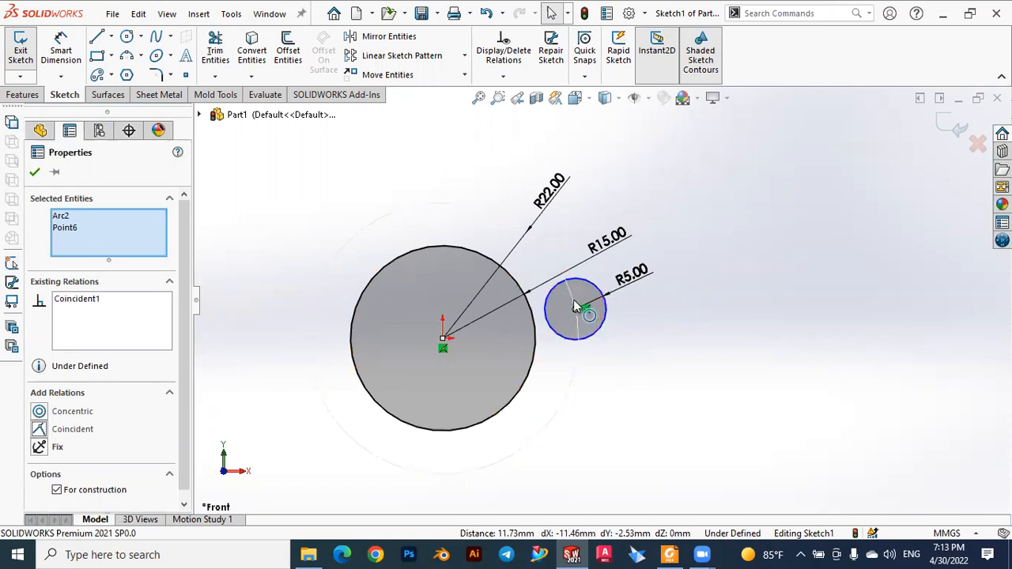
pyautogui.click(34, 172)
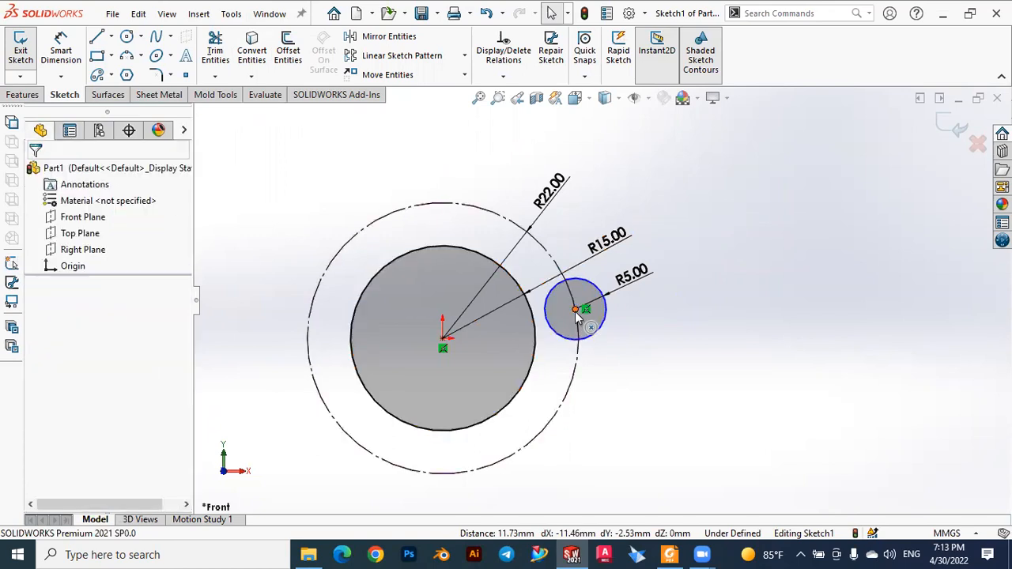
# Step: Add a Horizontal relation between the small circle's centre and the centre of the large circles at the origin
pyautogui.click(576, 310)
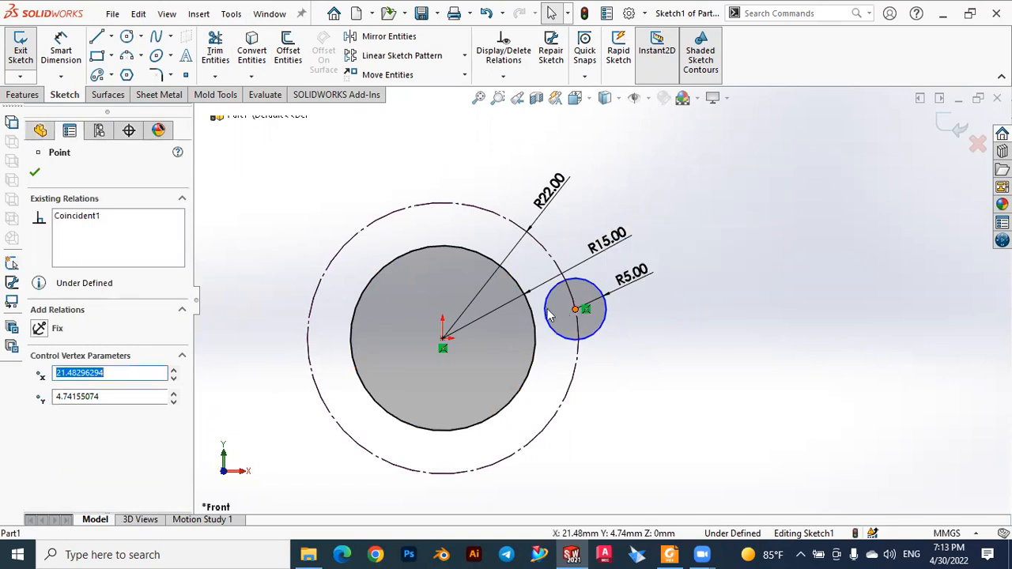
pyautogui.keyDown('ctrl'); pyautogui.click(444, 340); pyautogui.keyUp('ctrl')
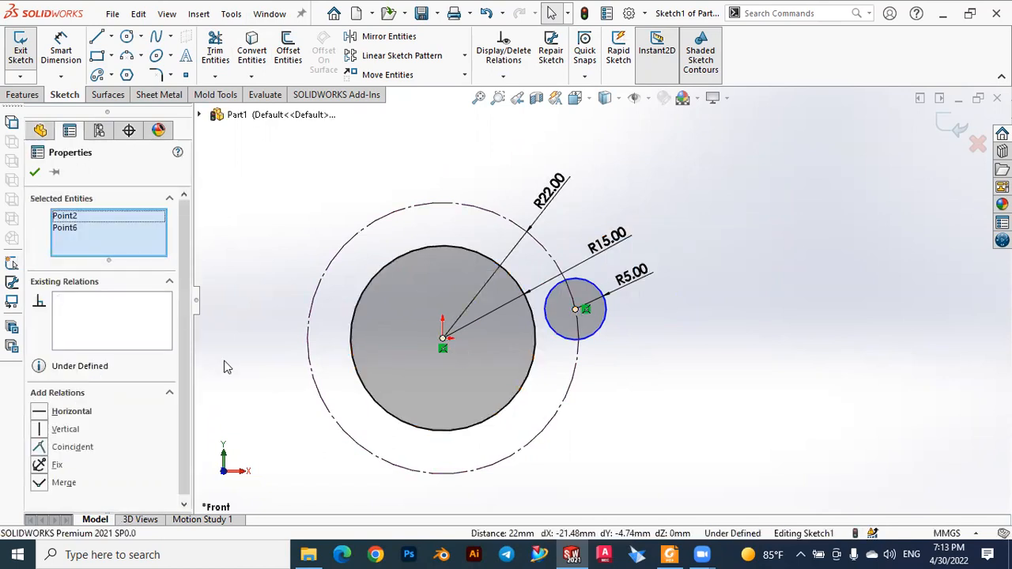
pyautogui.click(43, 415)
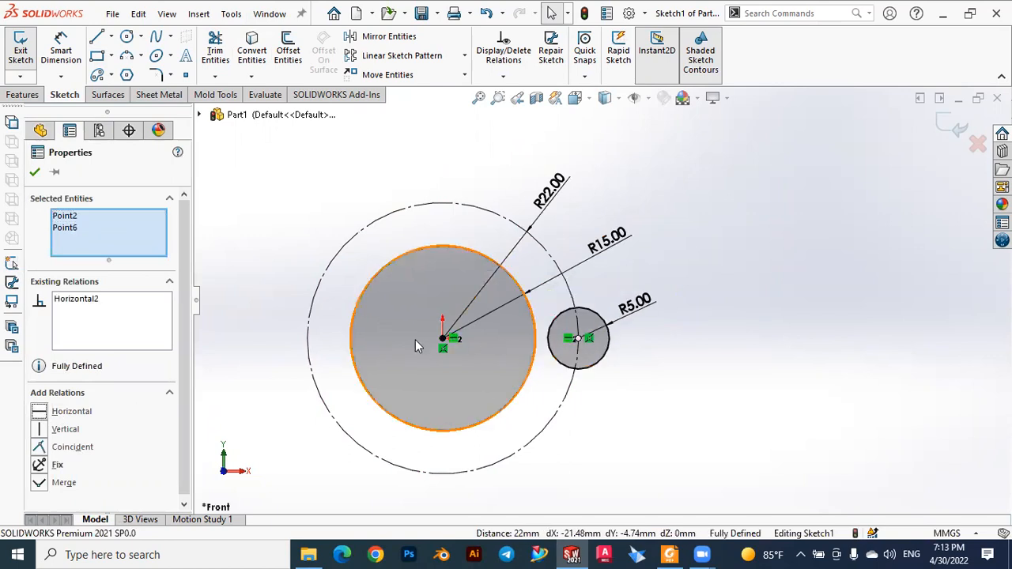
# Step: Check the hole pattern in the PDF, and circular-pattern the 5 mm radius circle into six equally spaced instances over 360 degrees around the origin
pyautogui.click(35, 171)
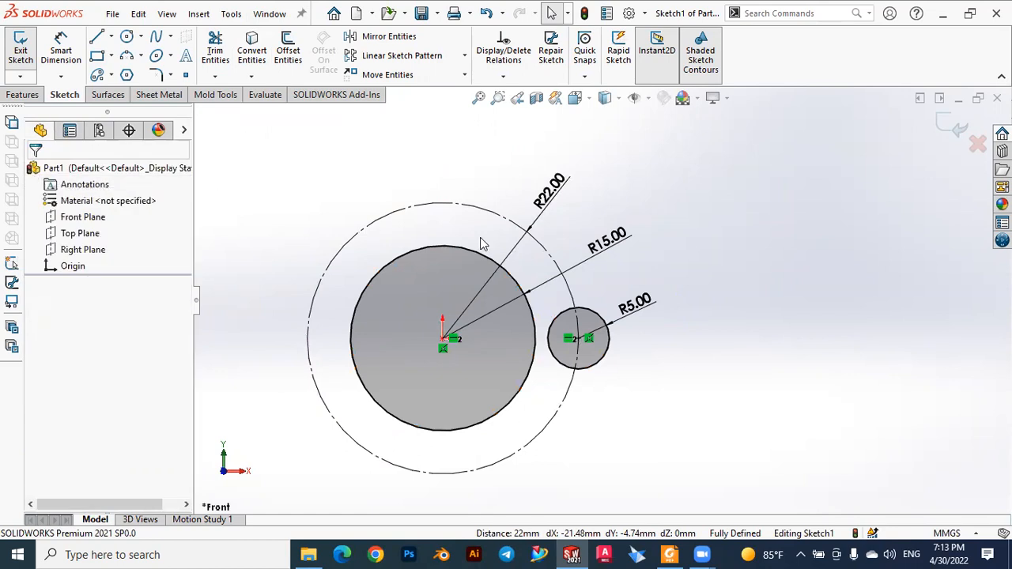
pyautogui.click(669, 554)
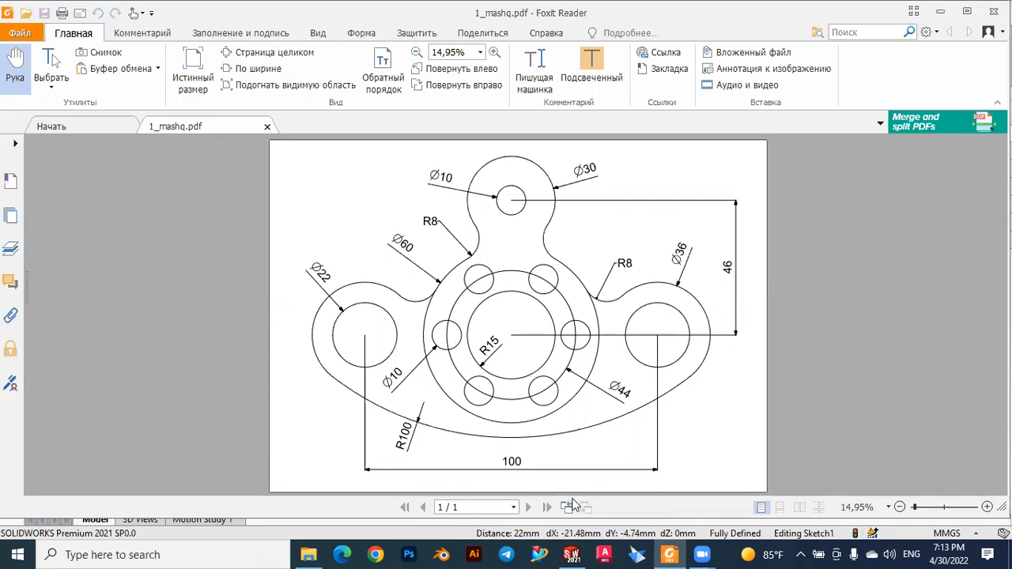
pyautogui.click(574, 553)
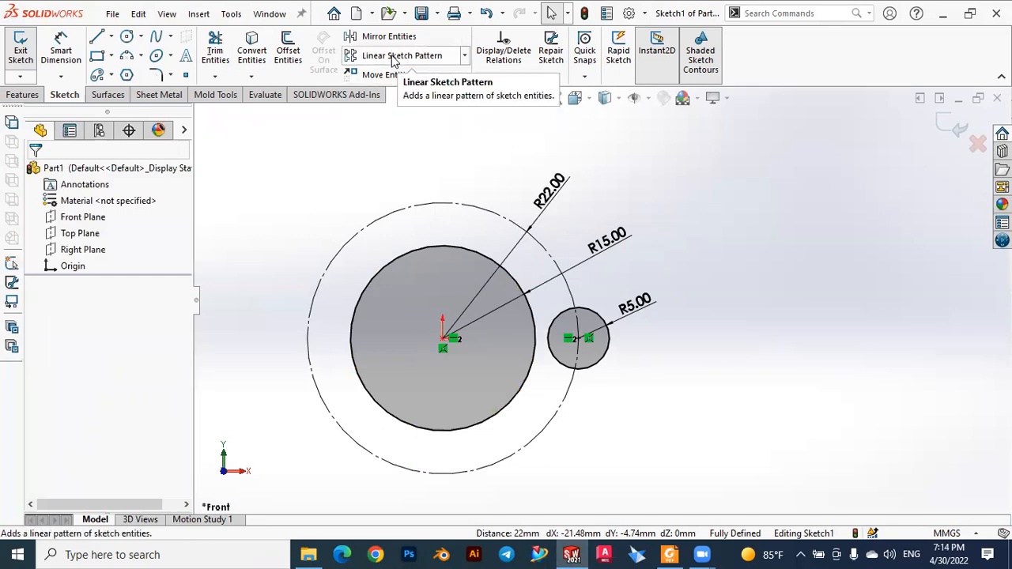
pyautogui.click(465, 56)
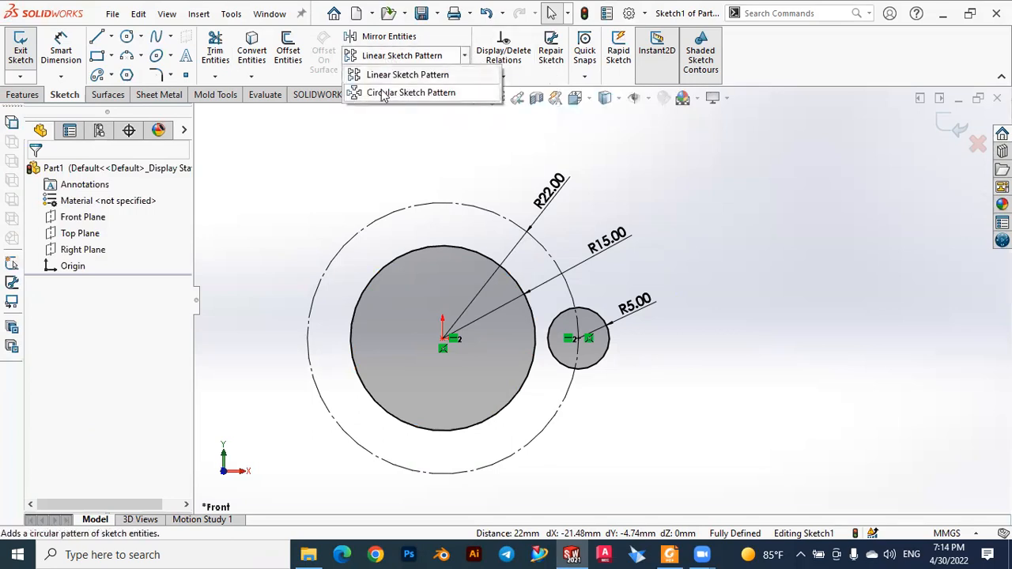
pyautogui.click(382, 93)
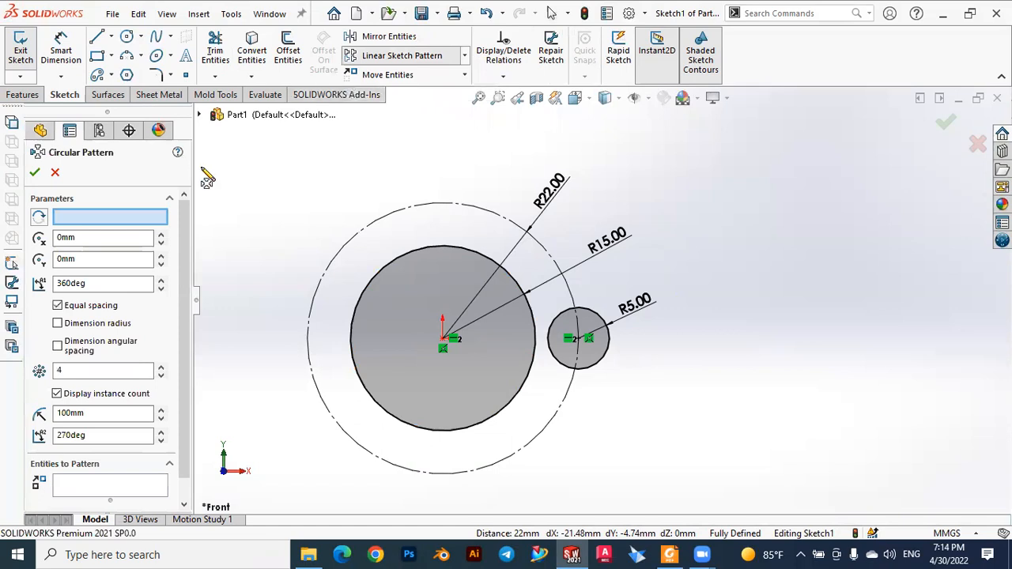
pyautogui.click(68, 485)
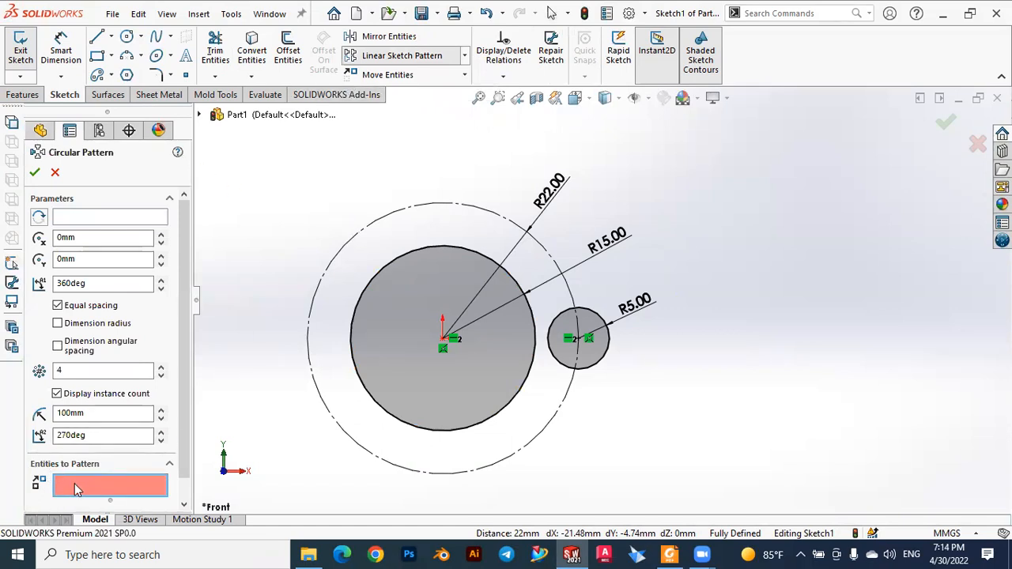
pyautogui.click(595, 312)
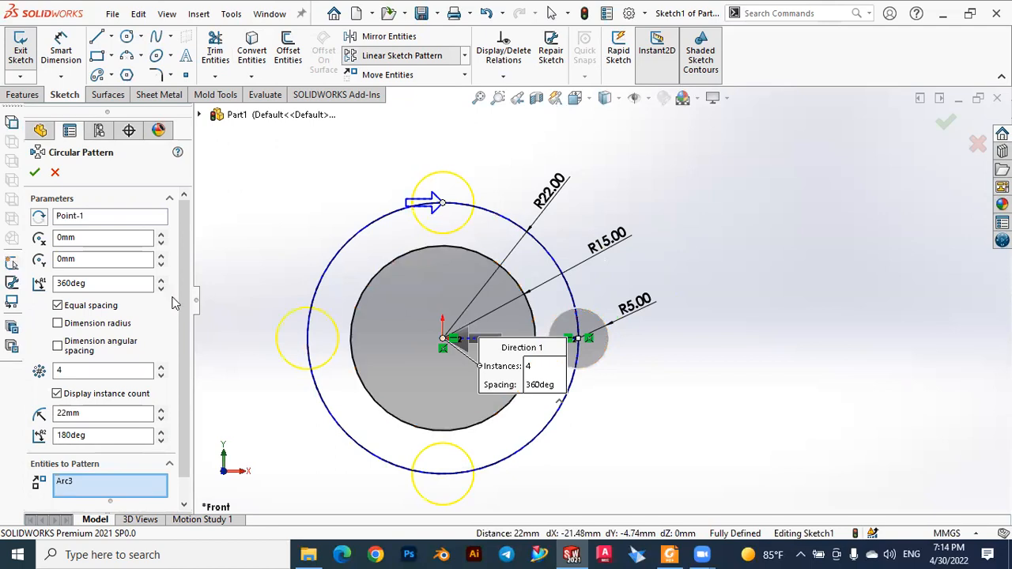
pyautogui.doubleClick(66, 372)
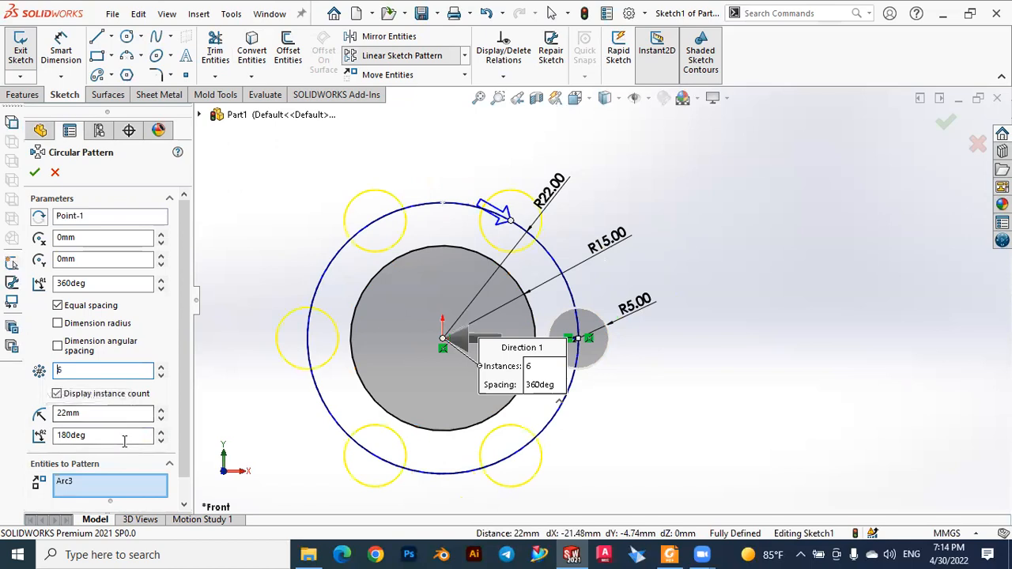
pyautogui.click(98, 285)
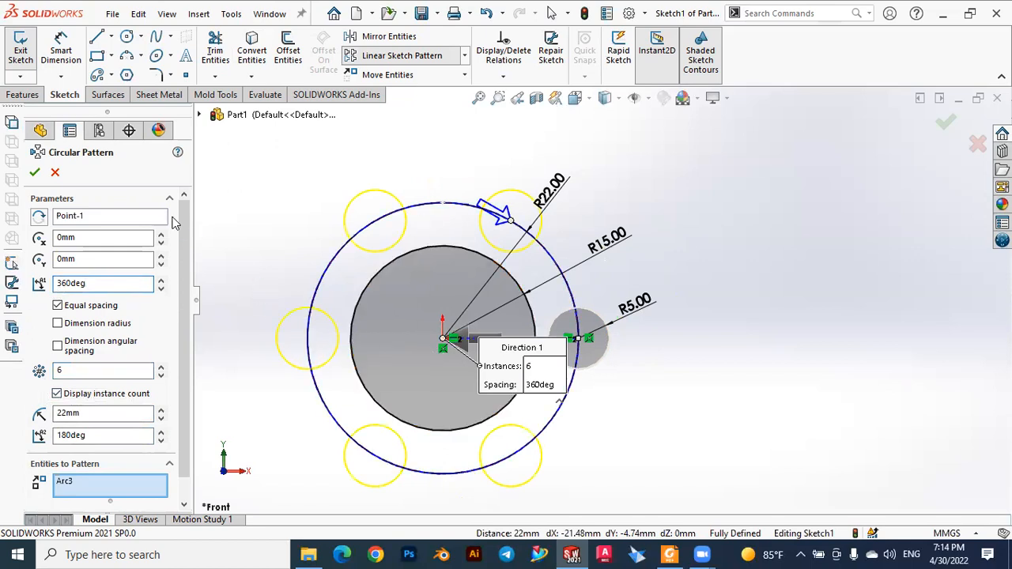
pyautogui.click(37, 175)
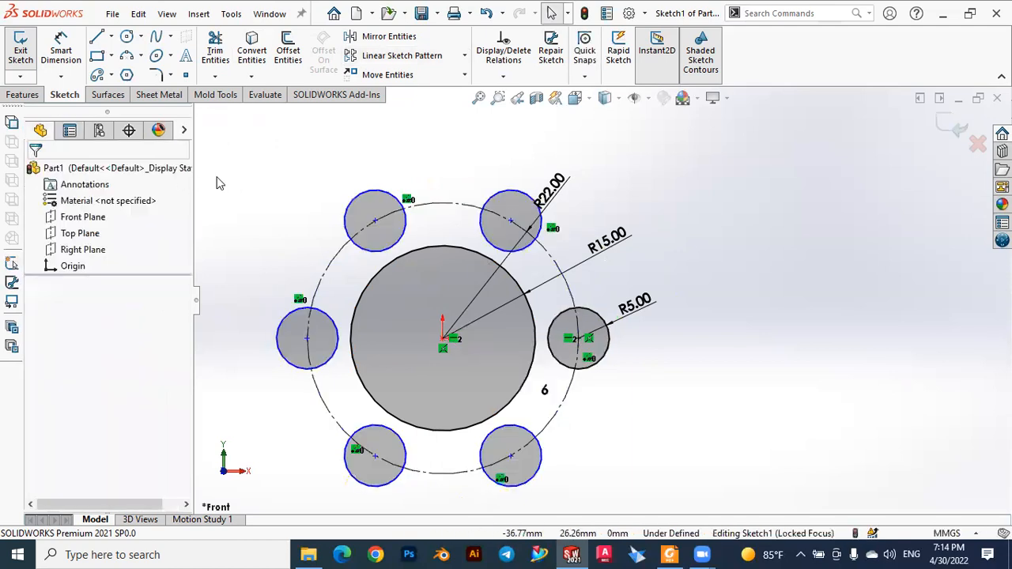
# Step: Check the outer circle in the PDF, and sketch a circle of about 41 mm radius centred on the origin around the hole pattern
pyautogui.scroll(2, 419, 234)
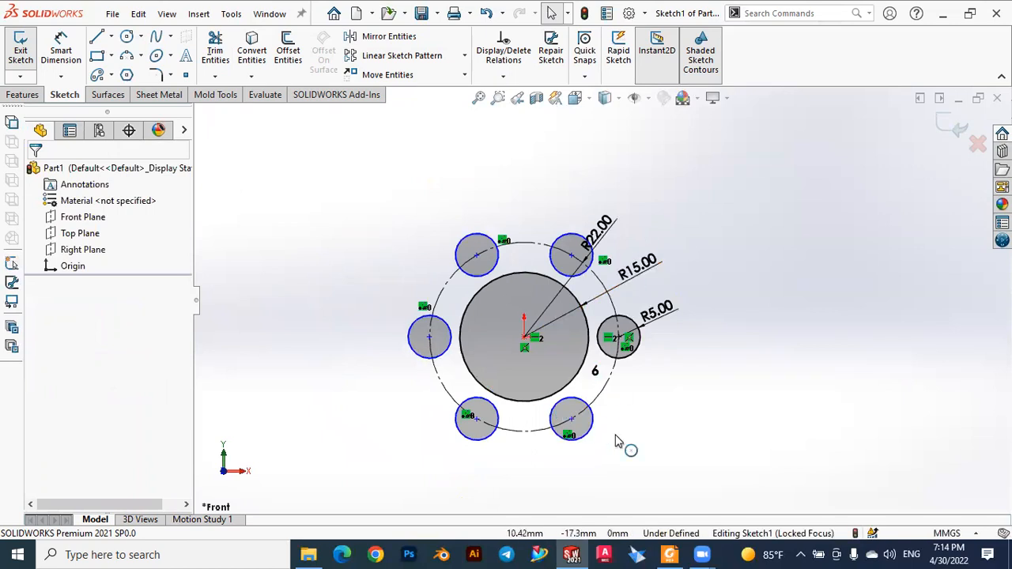
pyautogui.click(670, 553)
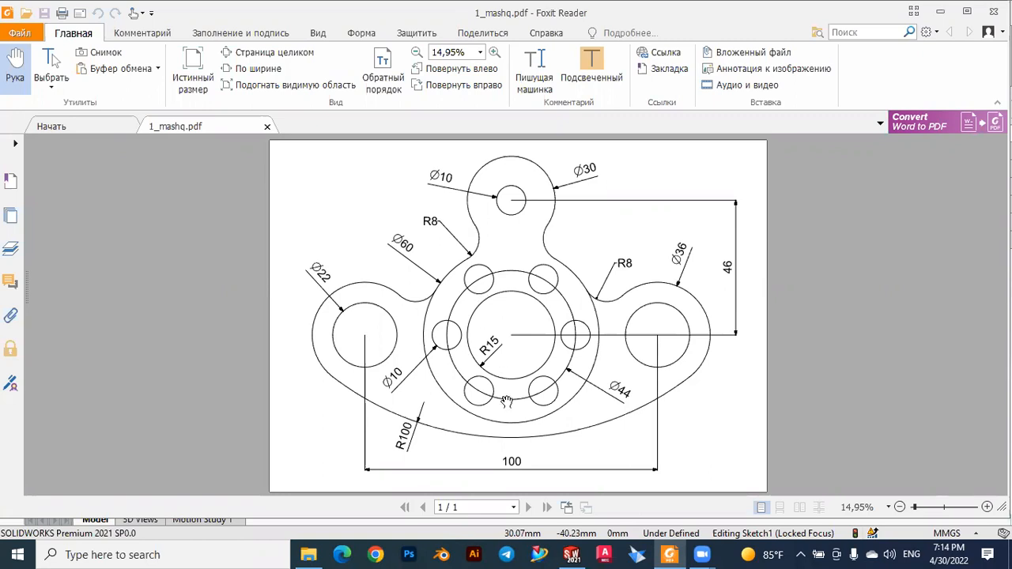
pyautogui.click(571, 554)
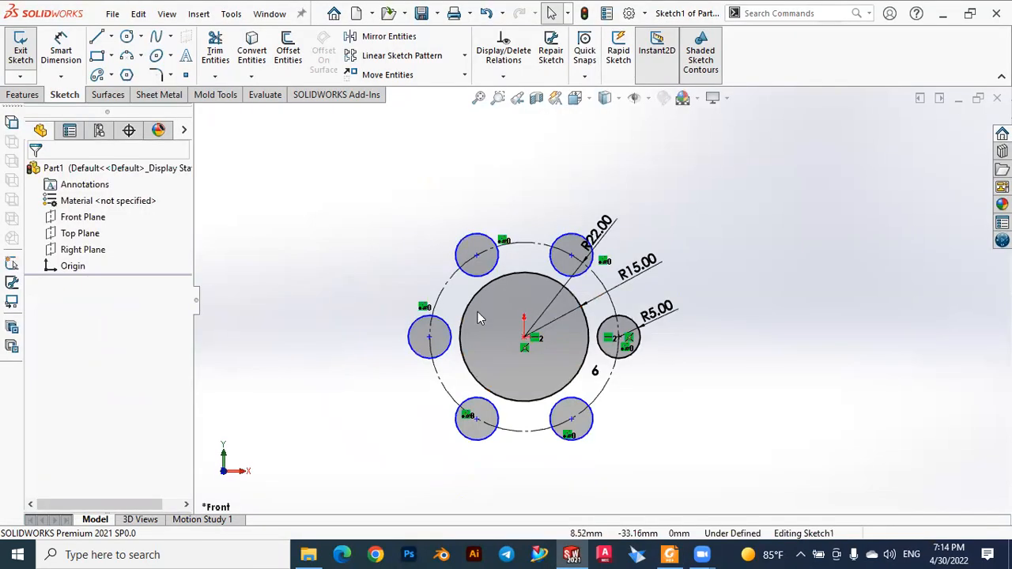
pyautogui.click(126, 39)
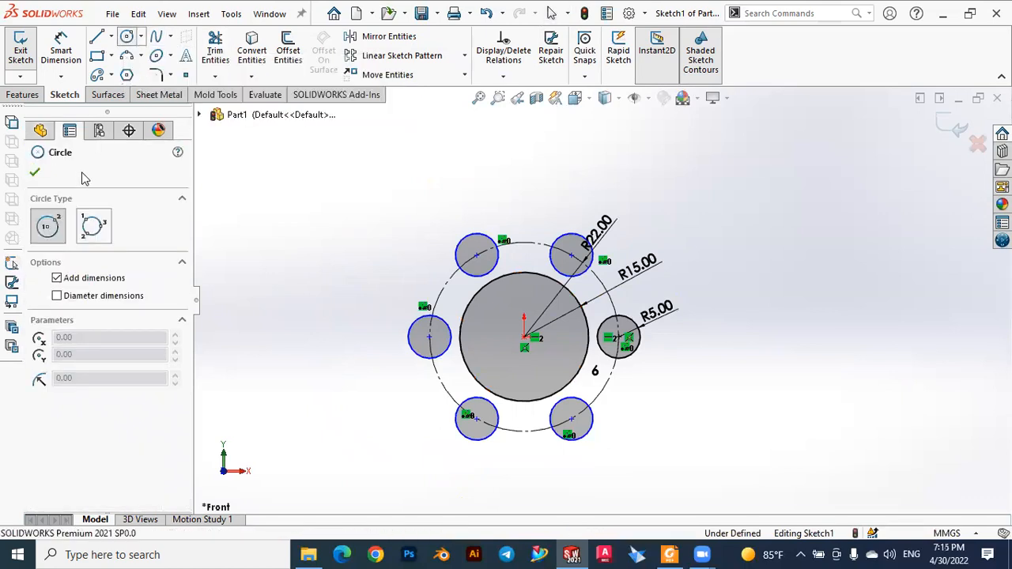
pyautogui.click(524, 337)
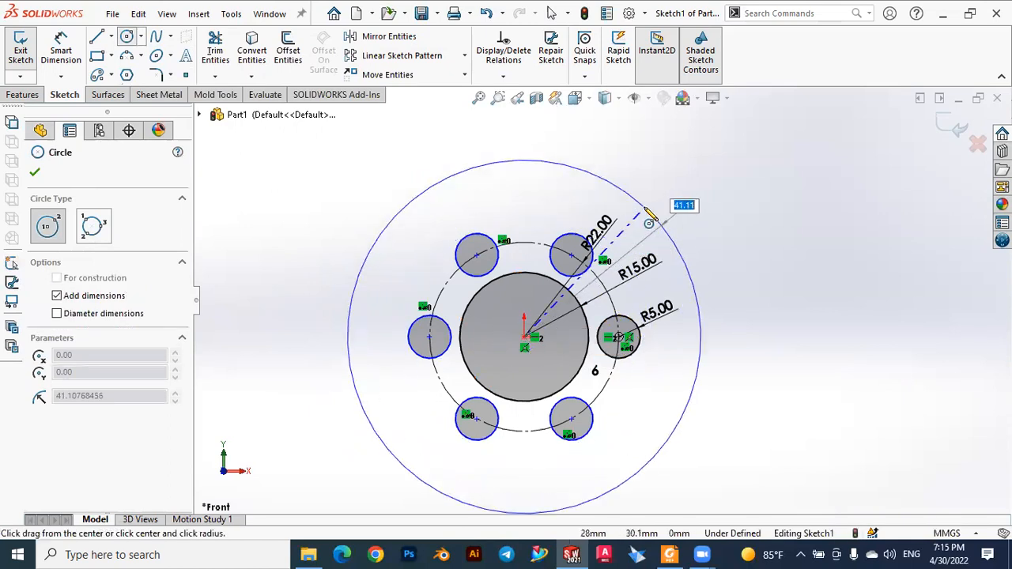
pyautogui.click(666, 227)
pyautogui.press('Escape')
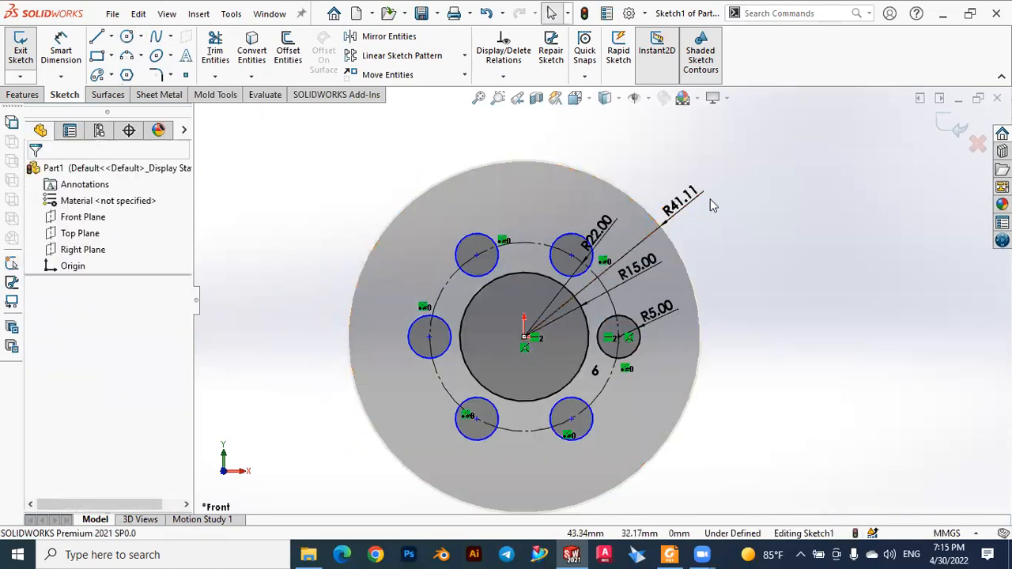
# Step: Move the outer circle's radius dimension above the circle and set its value to 30 mm
pyautogui.moveTo(693, 202); pyautogui.dragTo(624, 142)
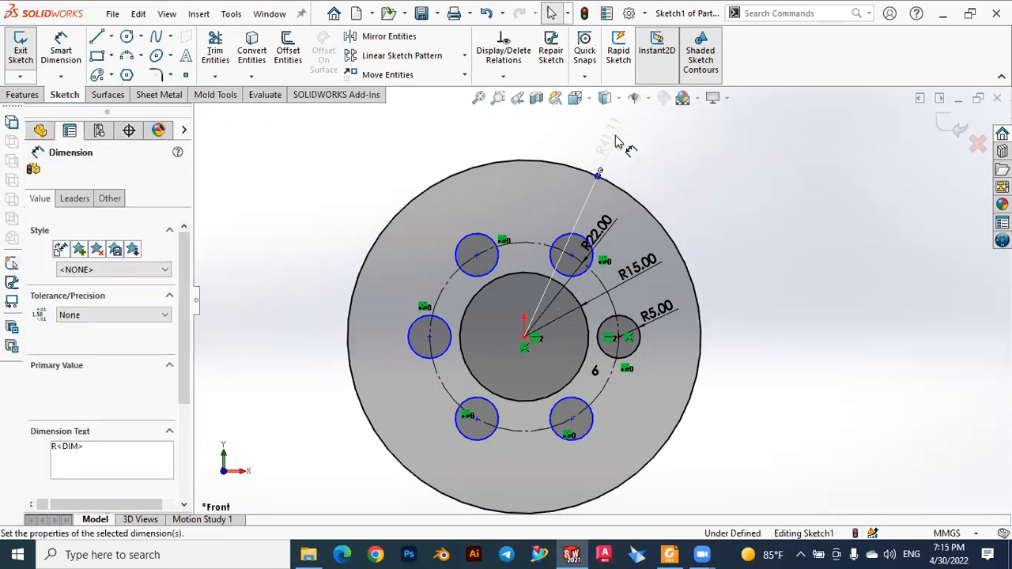
pyautogui.doubleClick(610, 136)
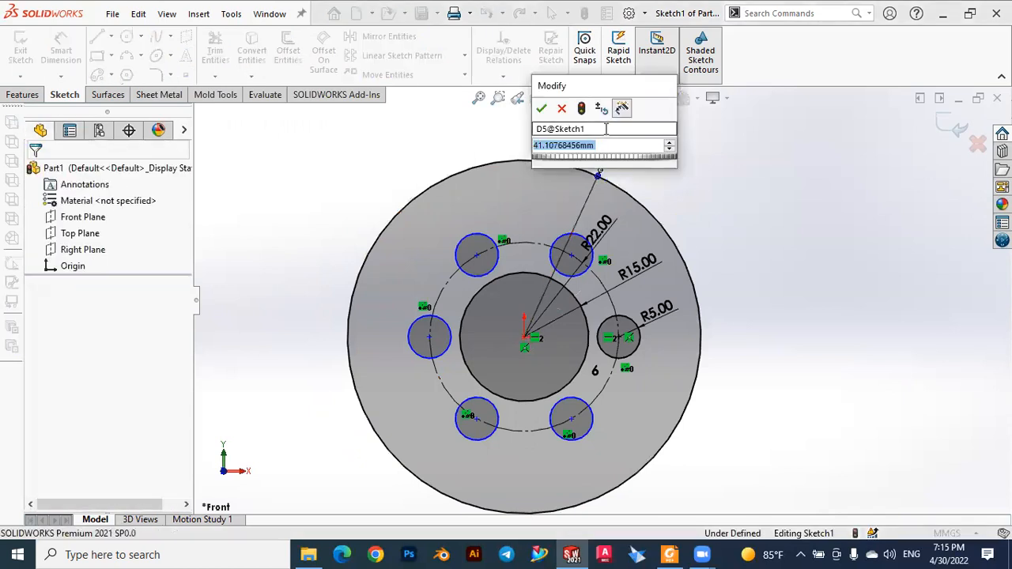
pyautogui.write('30')
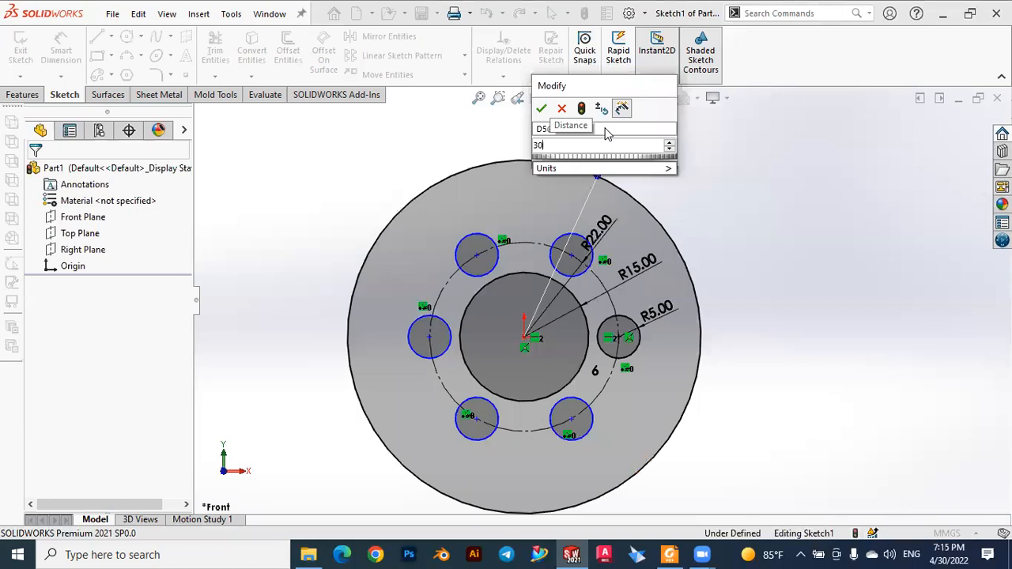
pyautogui.press('Return')
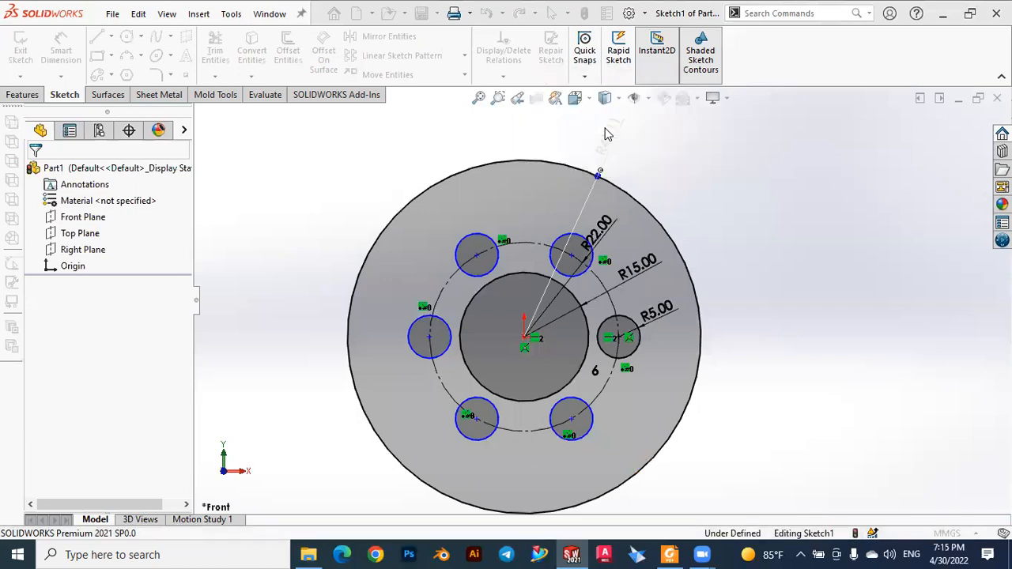
pyautogui.click(584, 170)
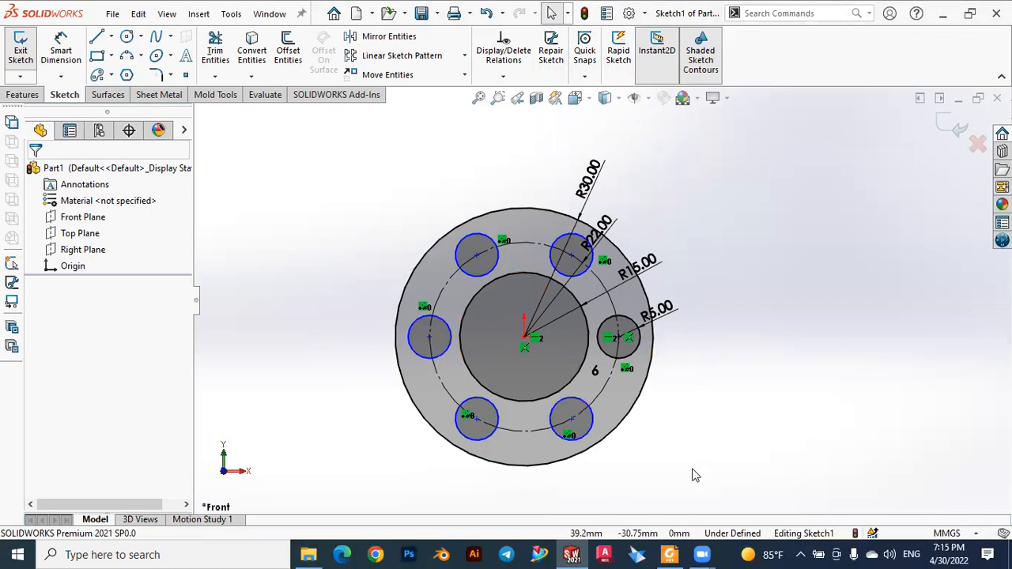
# Step: Check the side lugs in the PDF, and sketch two concentric circles of about 16.9 mm and 11.3 mm radius left of the flange
pyautogui.click(670, 553)
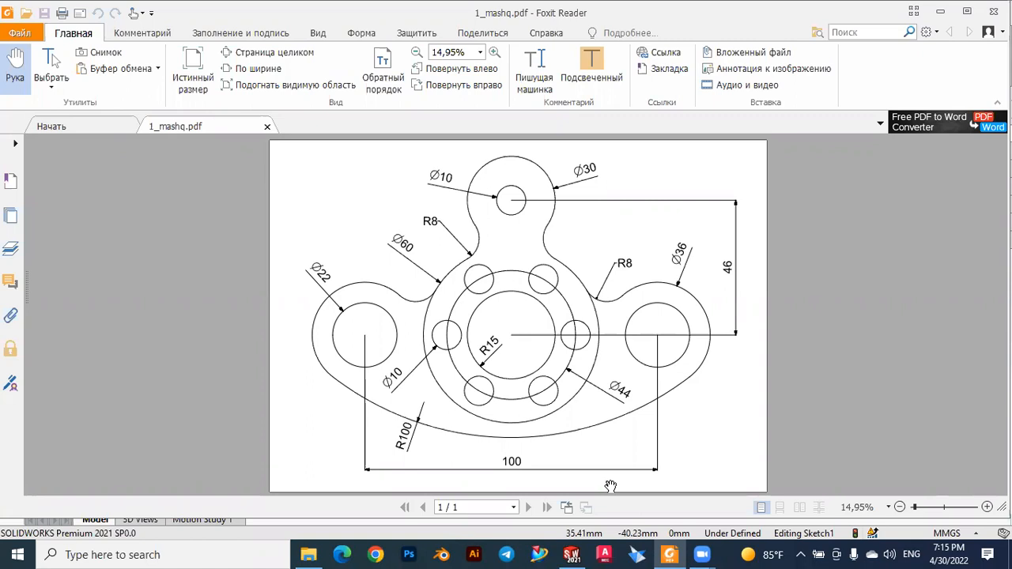
pyautogui.click(571, 555)
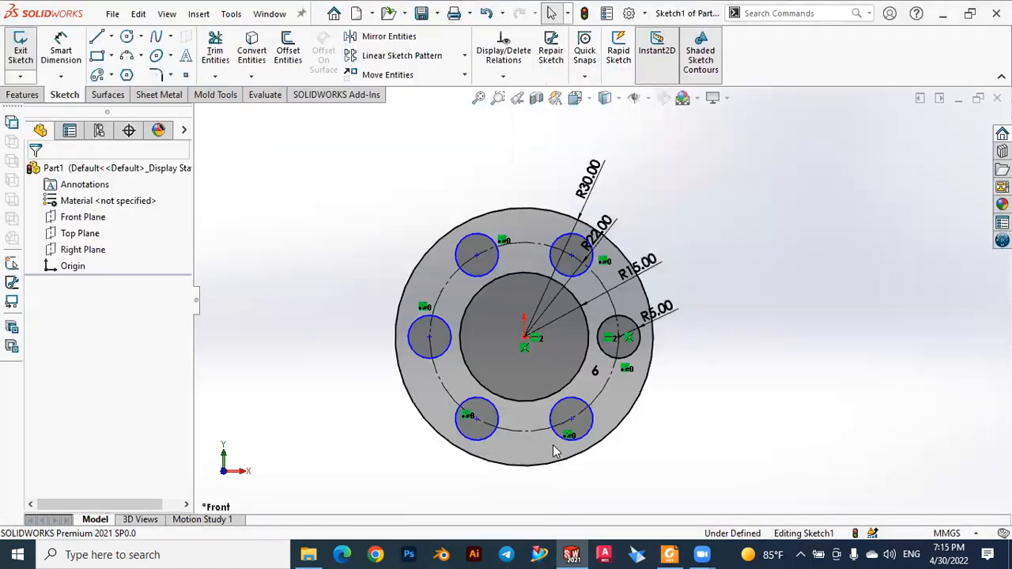
pyautogui.click(127, 39)
pyautogui.click(290, 285)
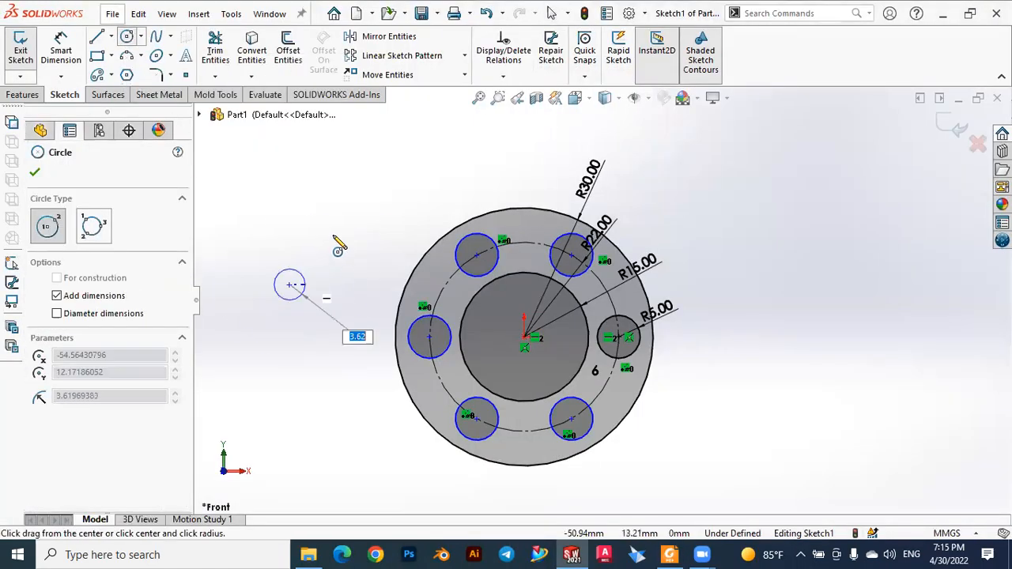
pyautogui.click(340, 245)
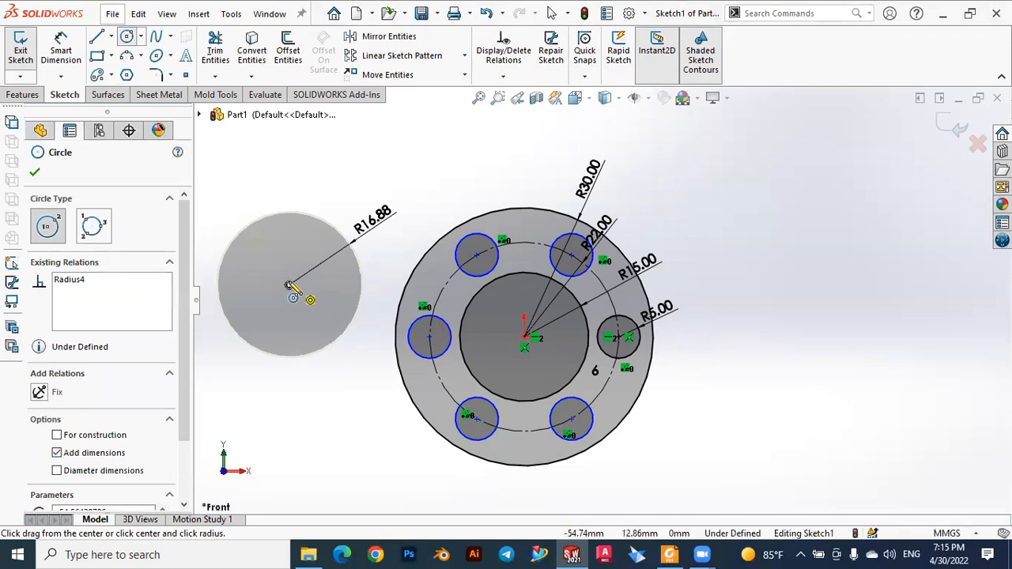
pyautogui.click(289, 284)
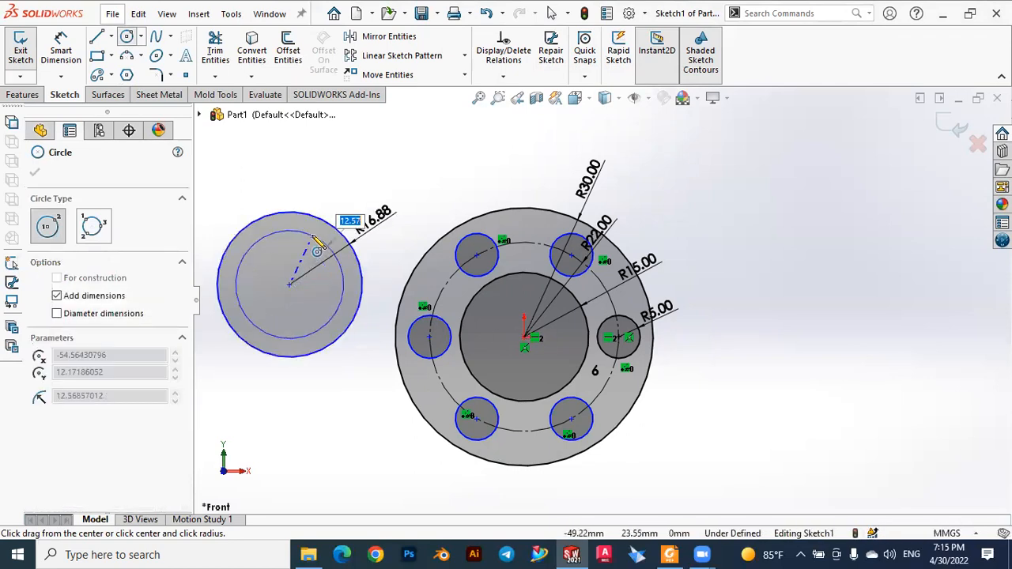
pyautogui.click(308, 240)
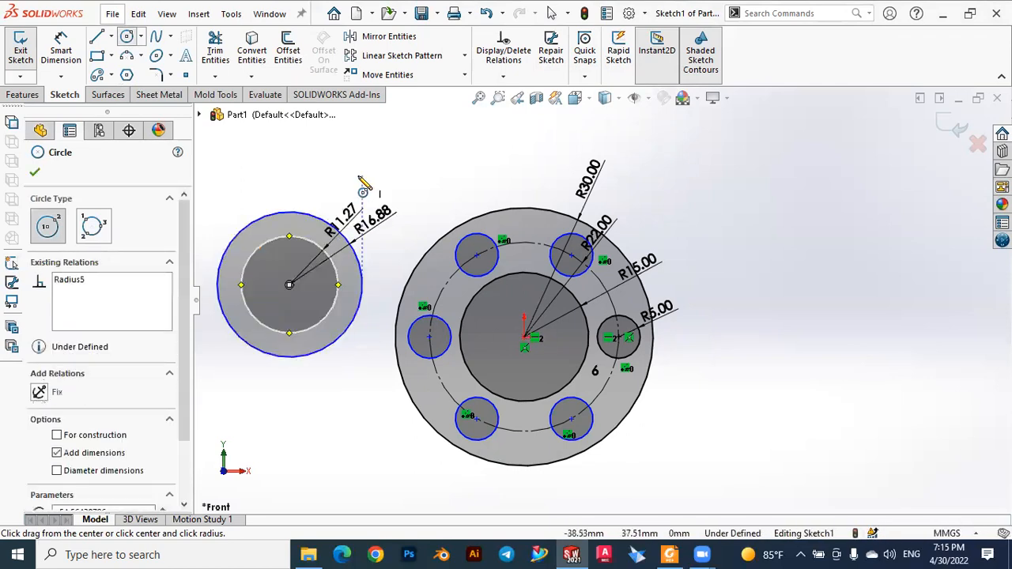
pyautogui.press('Escape')
# Step: Set the radius of the left lug's outer circle to 18 mm
pyautogui.doubleClick(372, 215)
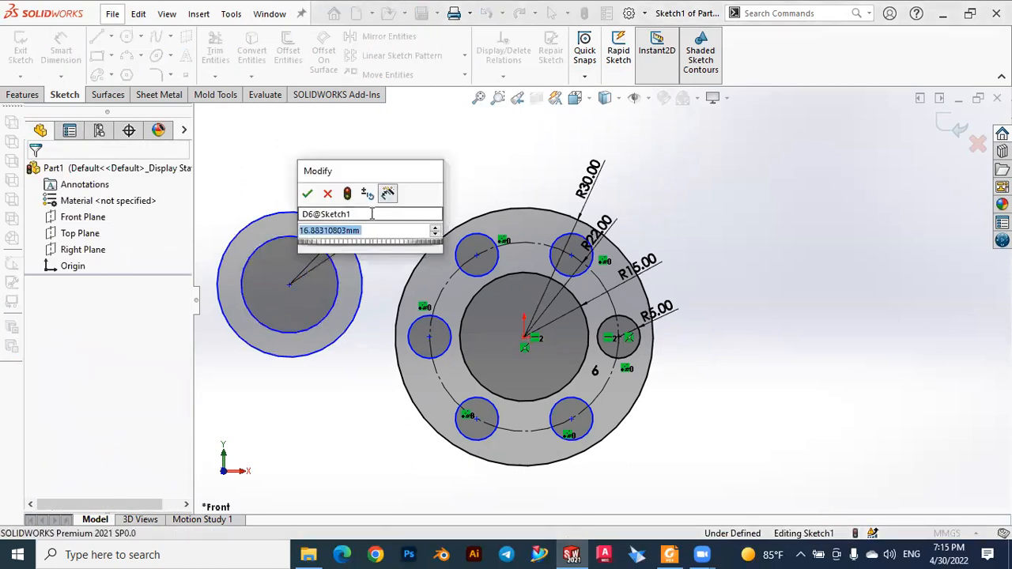
pyautogui.write('18')
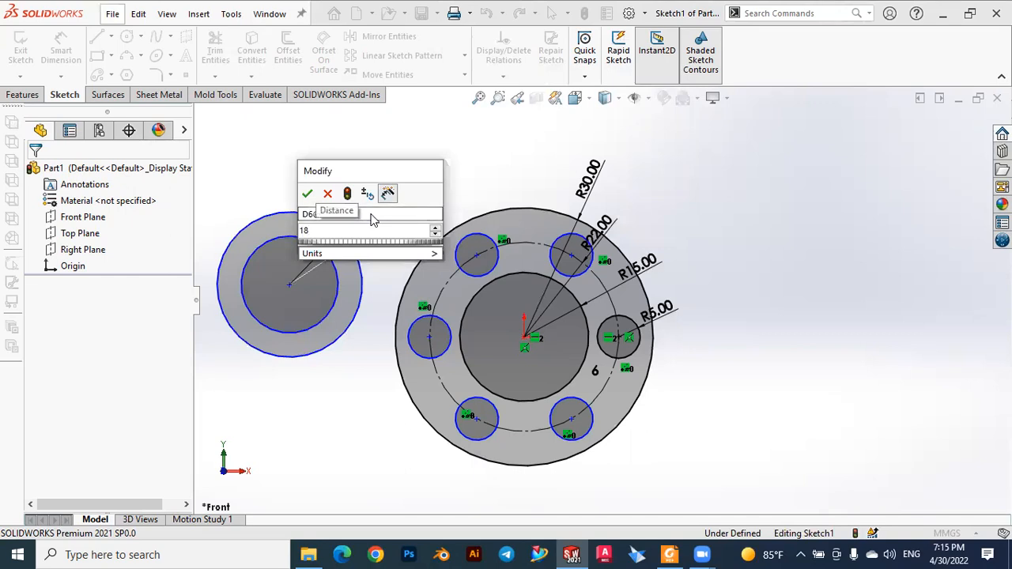
pyautogui.press('Return')
pyautogui.press('Escape')
# Step: Set the radius of the left lug's inner circle to 11 mm
pyautogui.click(353, 215)
pyautogui.click(670, 554)
pyautogui.click(670, 554)
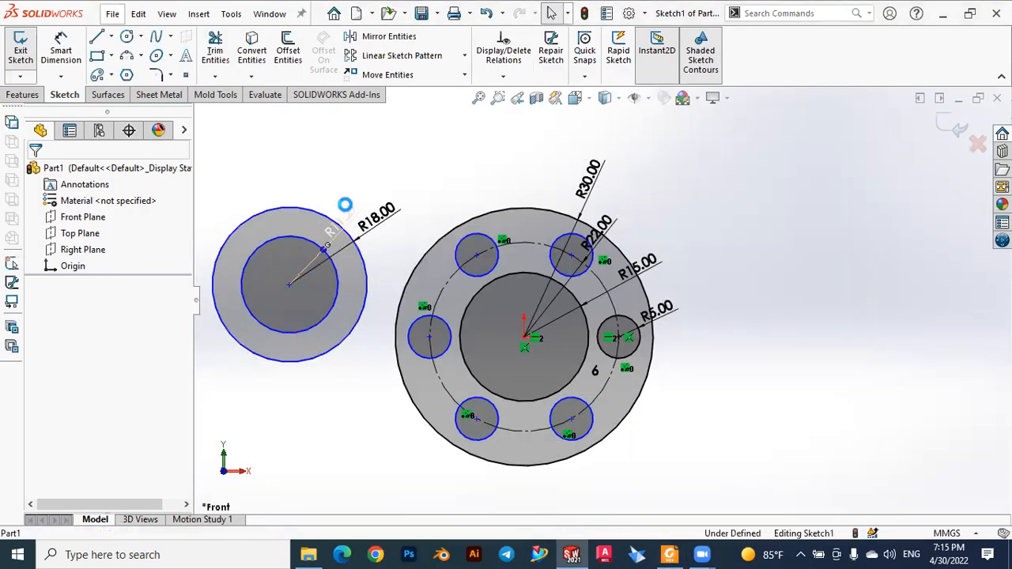
pyautogui.doubleClick(345, 207)
pyautogui.write('18')
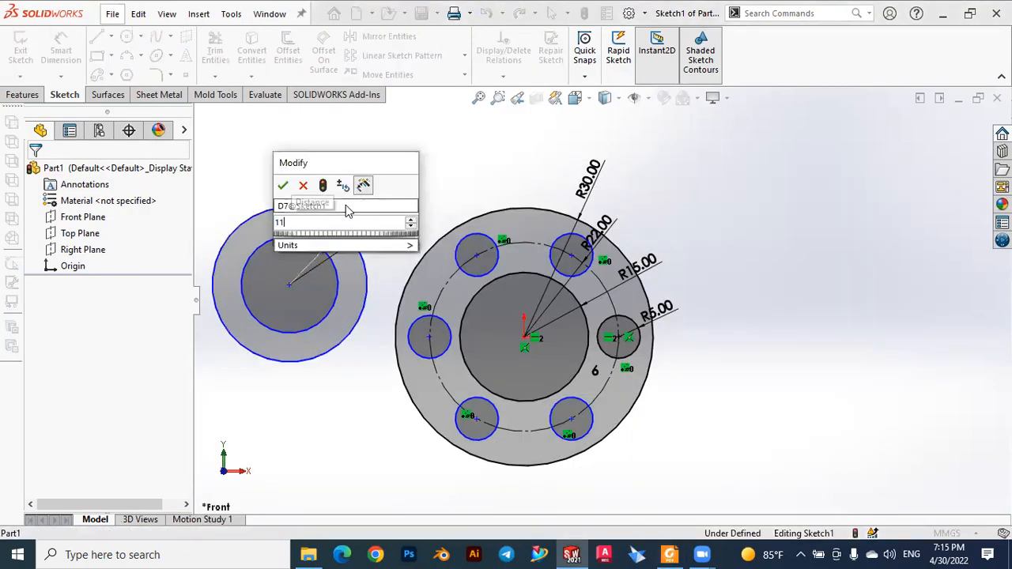
pyautogui.press('Return')
pyautogui.press('Escape')
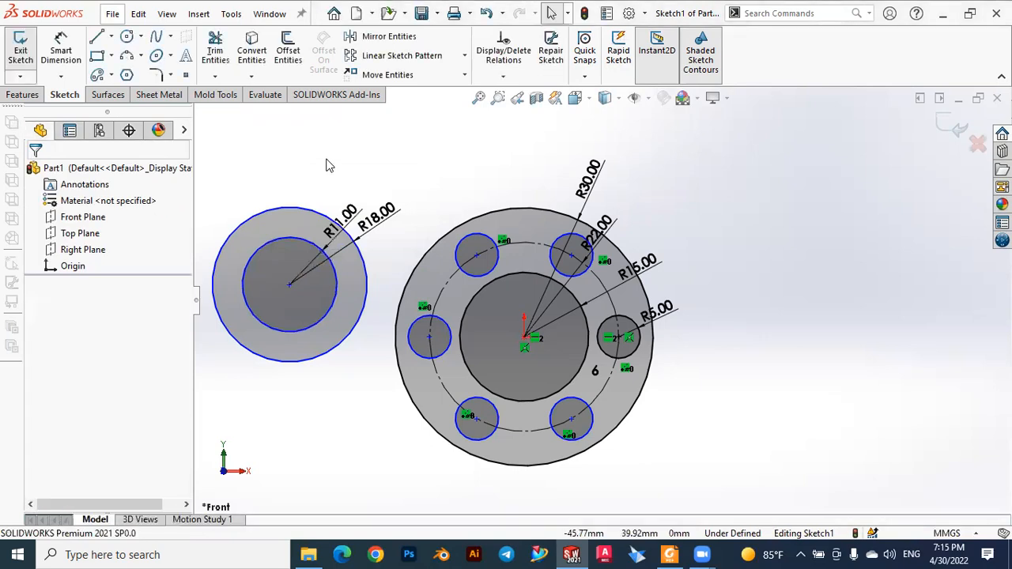
# Step: Add a Horizontal relation between the left lug's centre and the flange's centre point
pyautogui.scroll(-1, 373, 146)
pyautogui.scroll(2, 388, 158)
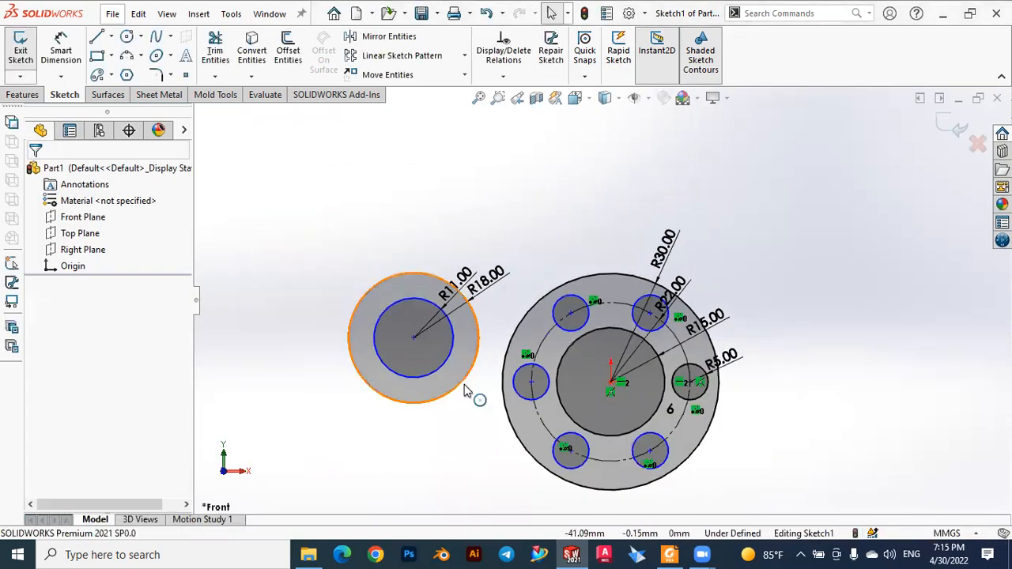
pyautogui.scroll(-1, 469, 408)
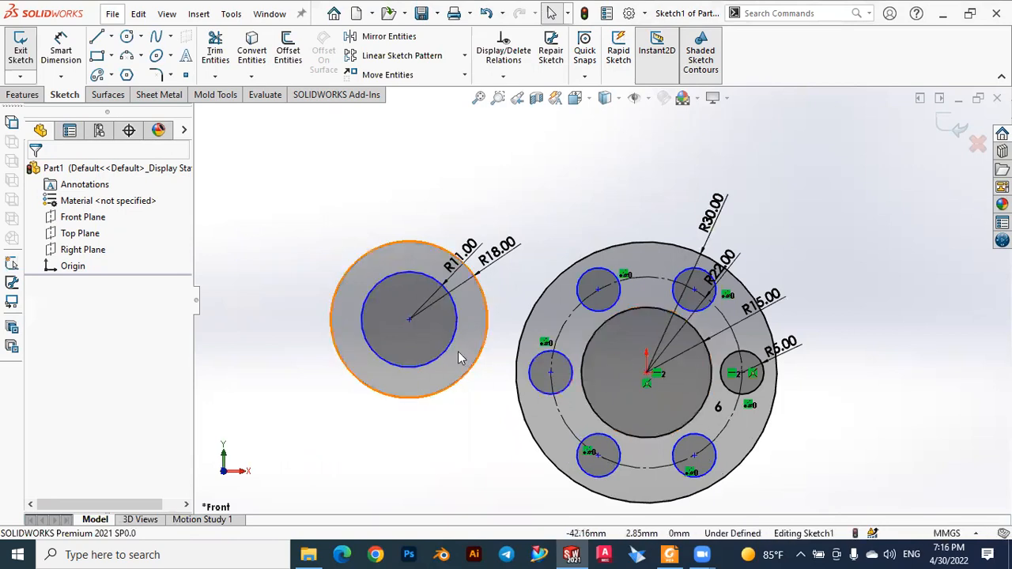
pyautogui.click(410, 320)
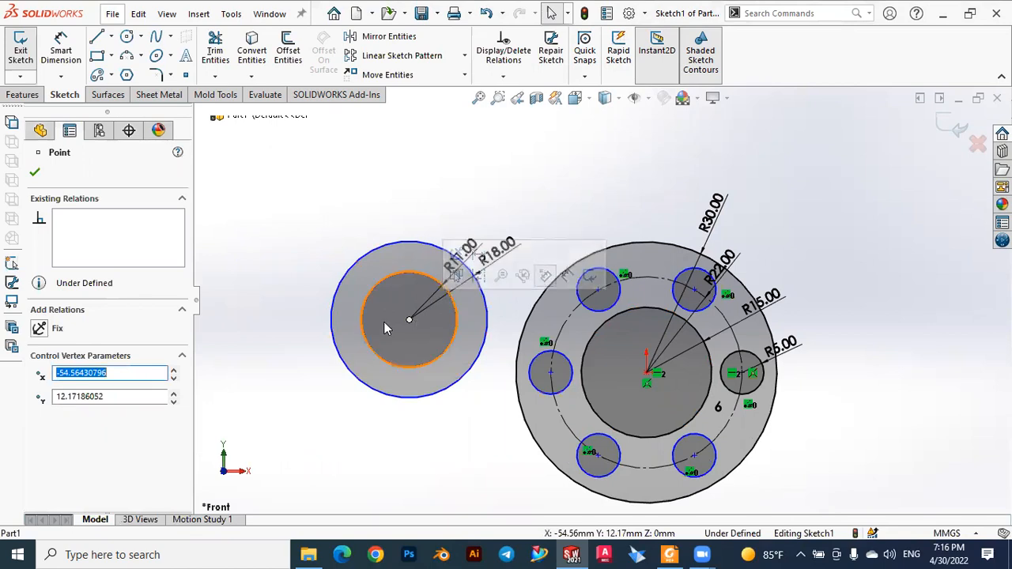
pyautogui.keyDown('ctrl'); pyautogui.click(646, 373); pyautogui.keyUp('ctrl')
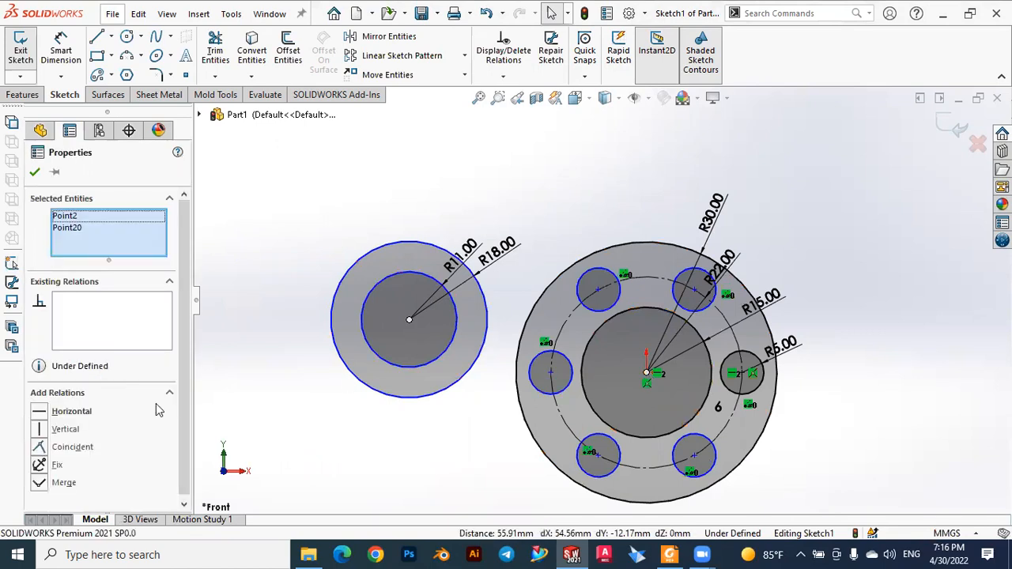
pyautogui.click(40, 413)
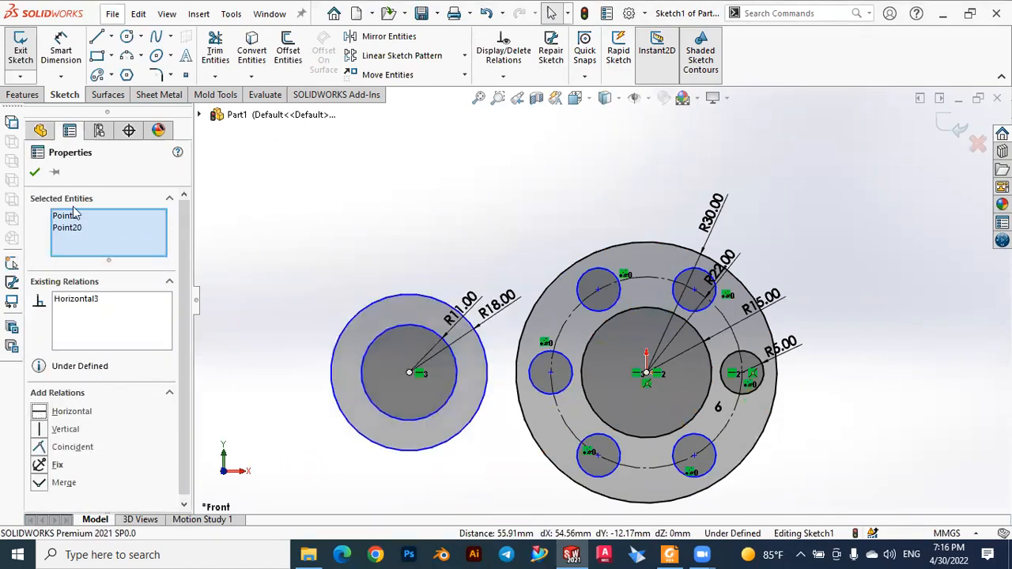
pyautogui.click(35, 172)
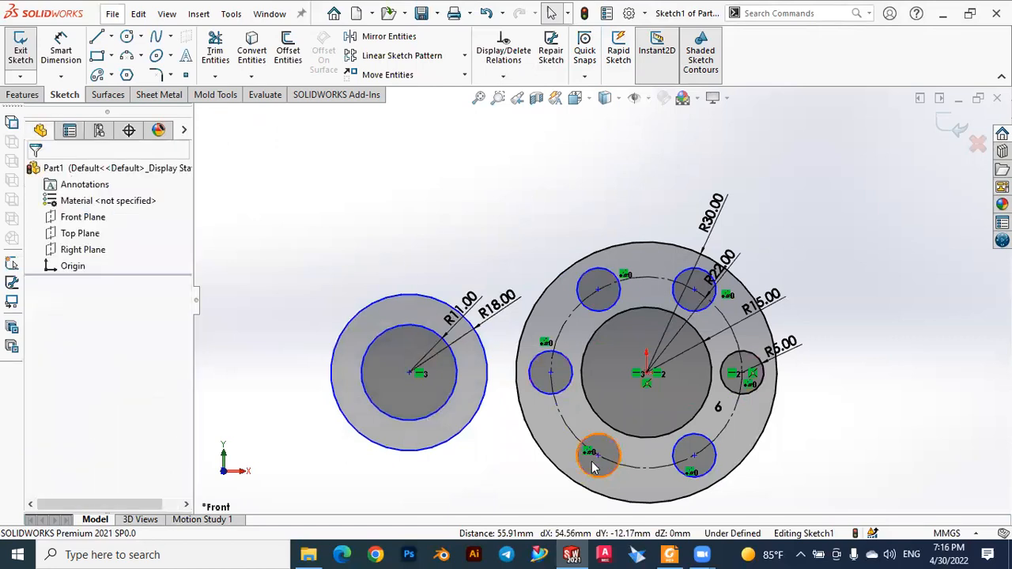
# Step: Check the lug spacing in the PDF, and dimension the distance from the left lug's centre to the flange's centre as 50 mm
pyautogui.click(670, 554)
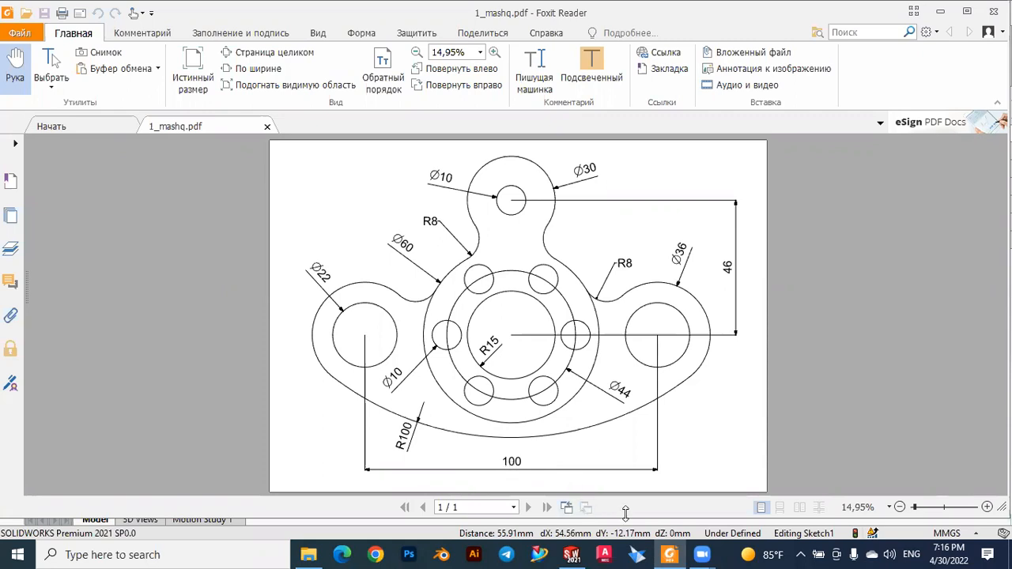
pyautogui.click(571, 555)
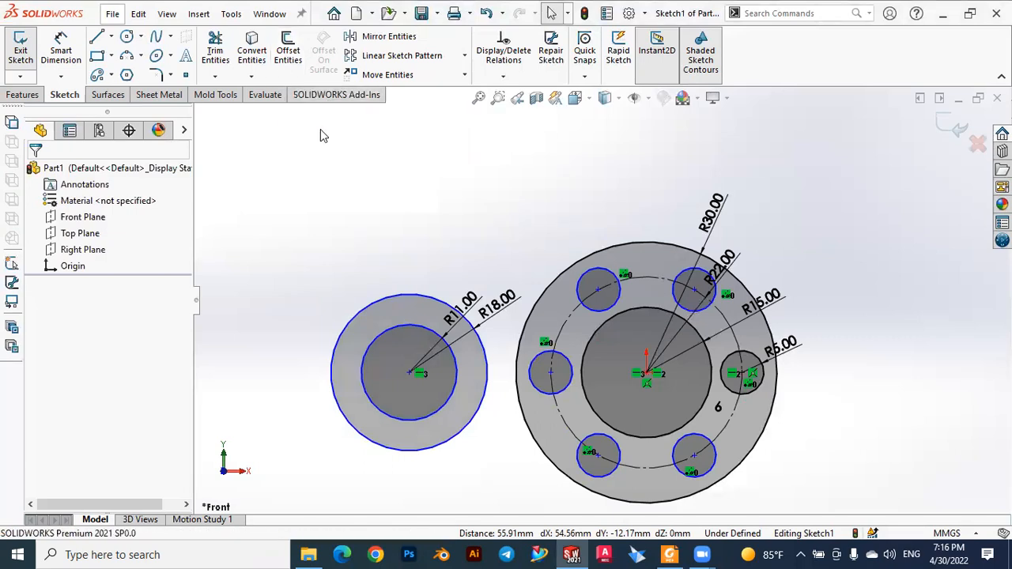
pyautogui.click(62, 48)
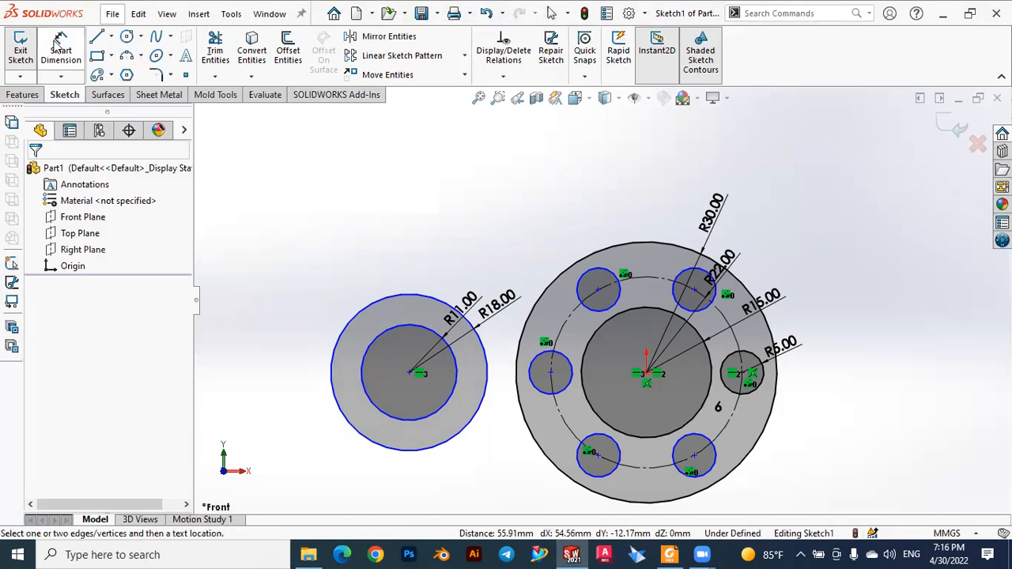
pyautogui.press('Escape')
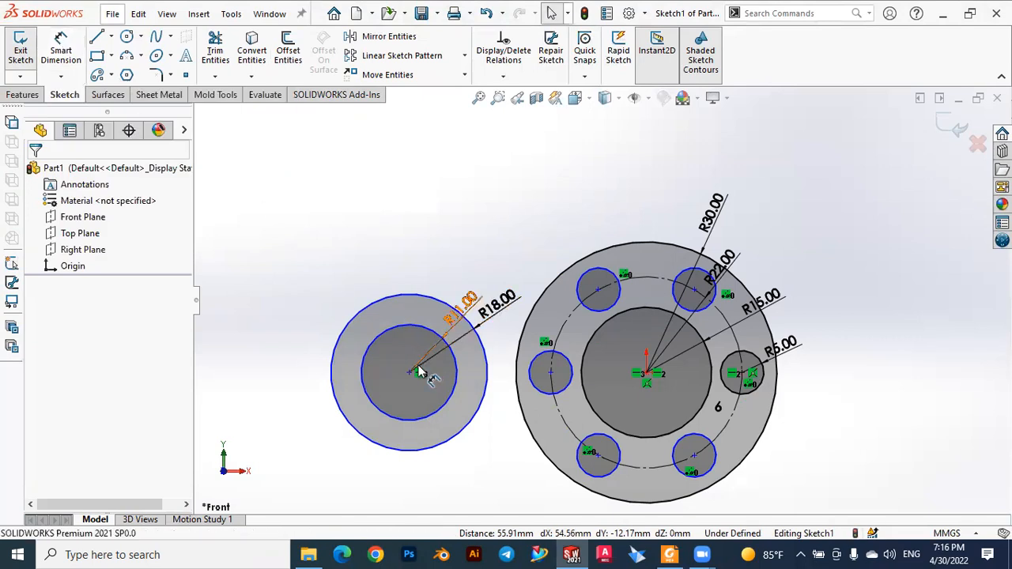
pyautogui.click(411, 375)
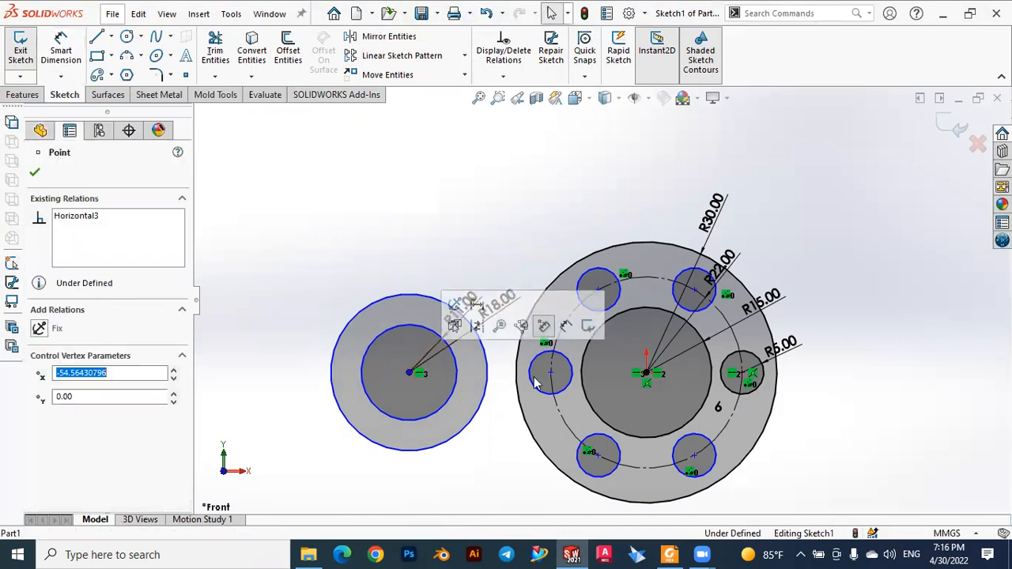
pyautogui.click(649, 378)
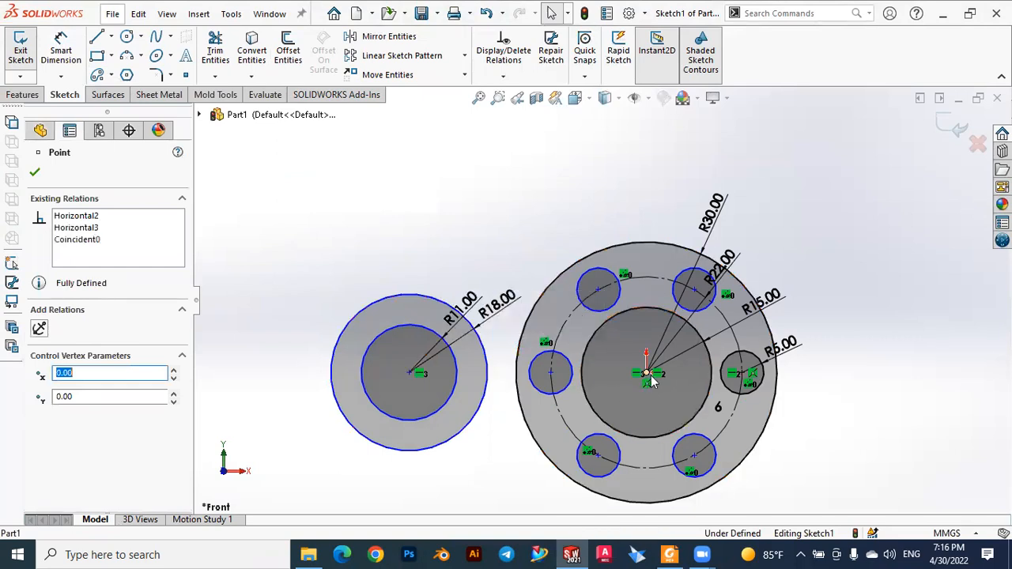
pyautogui.click(258, 185)
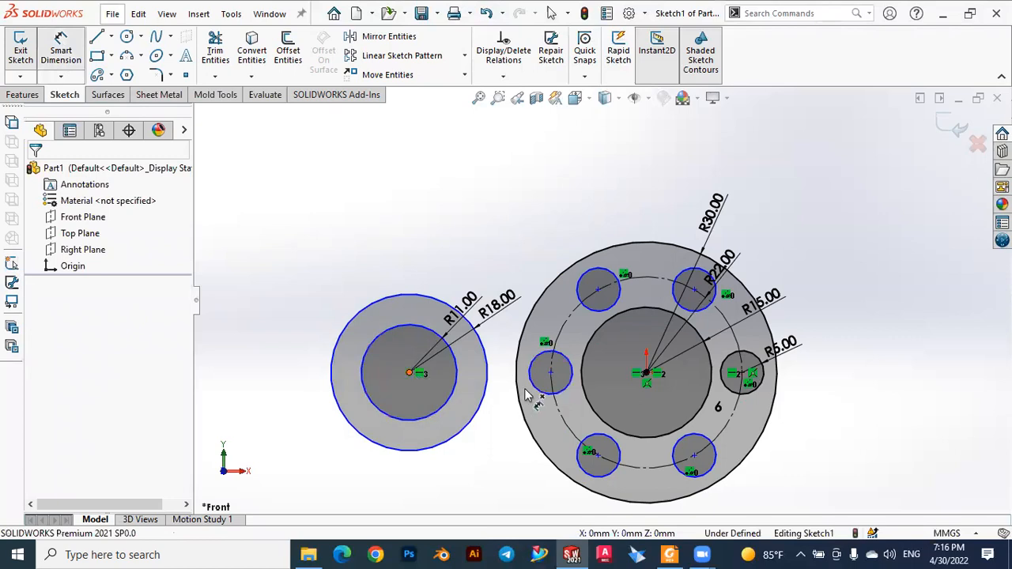
pyautogui.click(646, 373)
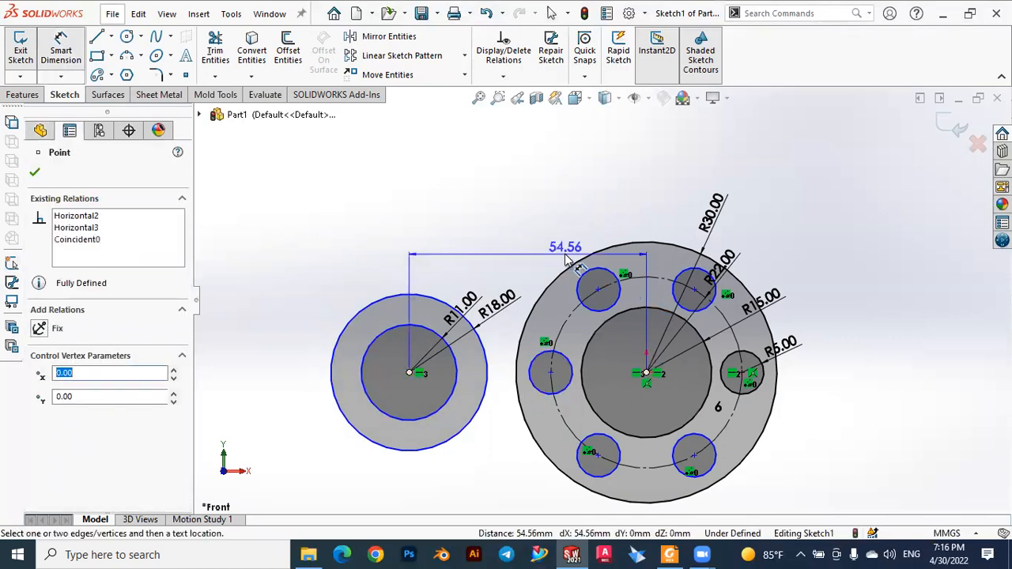
pyautogui.click(528, 216)
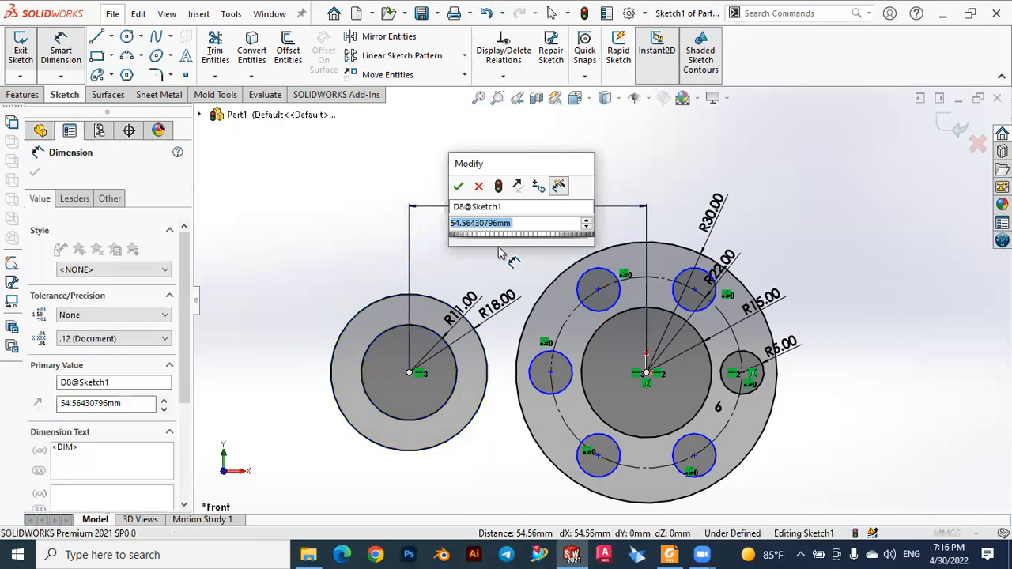
pyautogui.write('60')
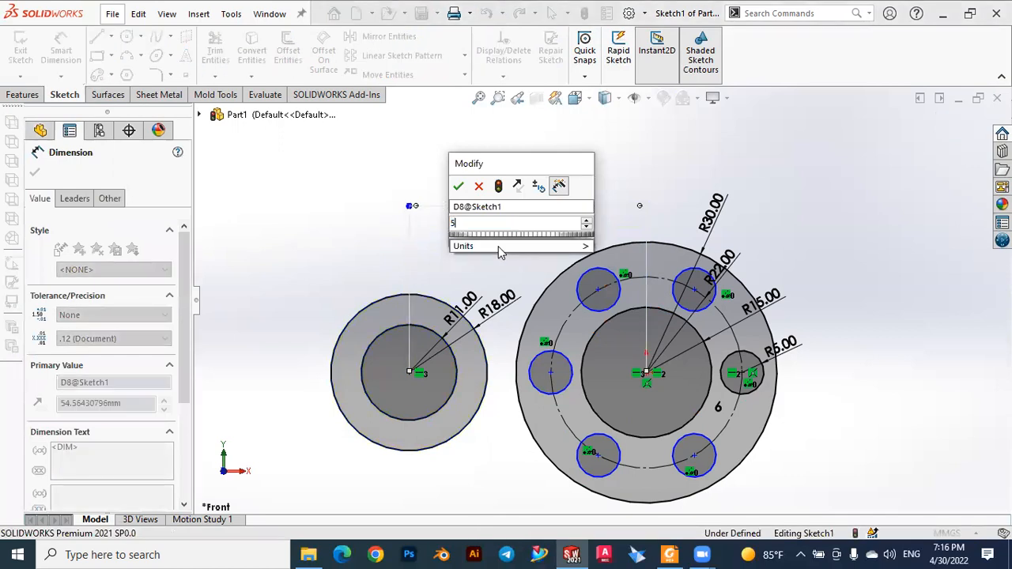
pyautogui.press('Return')
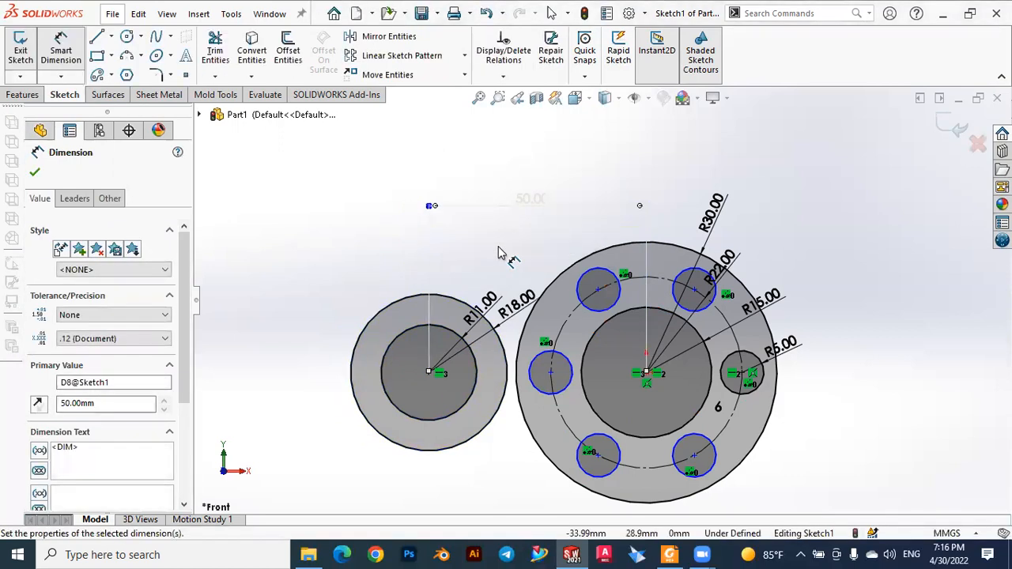
pyautogui.press('Escape')
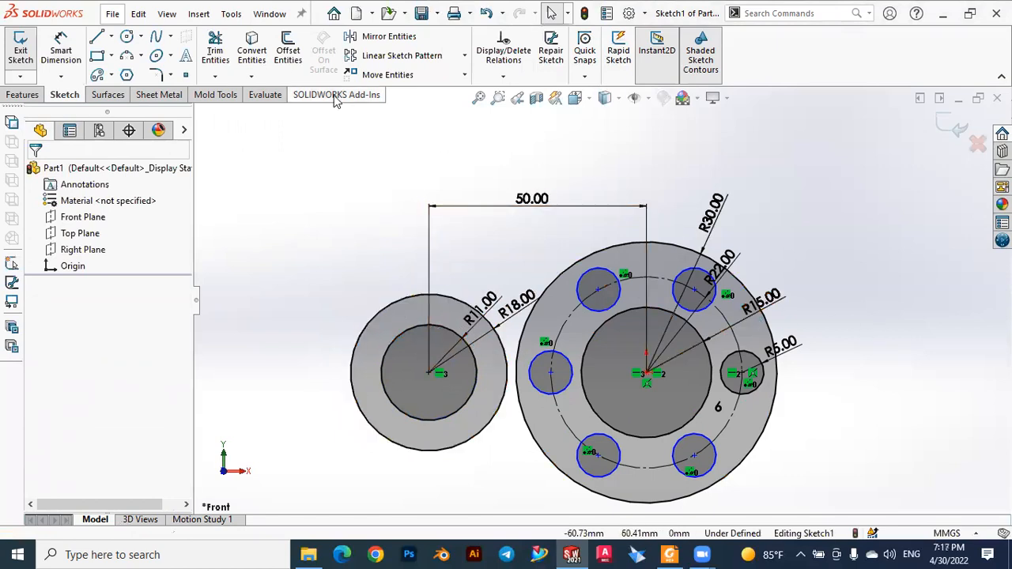
# Step: Draw a vertical centerline about 53 mm long upward from the flange's centre
pyautogui.click(113, 38)
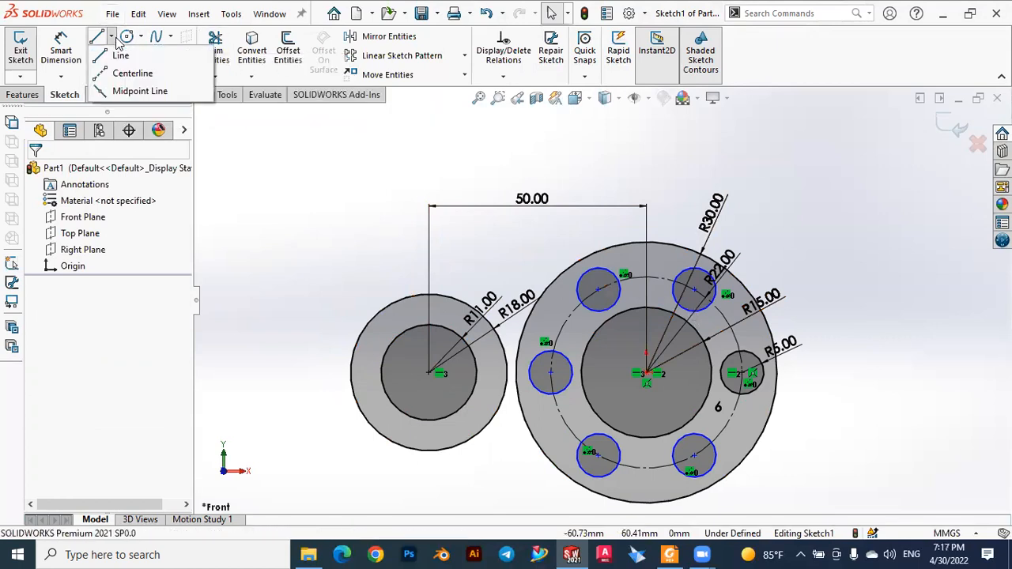
pyautogui.click(125, 76)
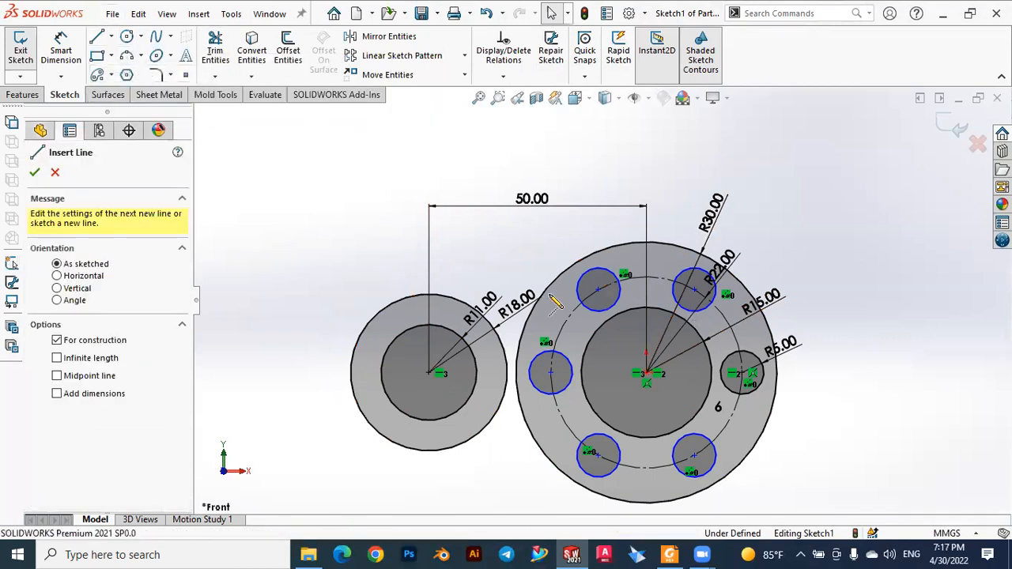
pyautogui.click(646, 242)
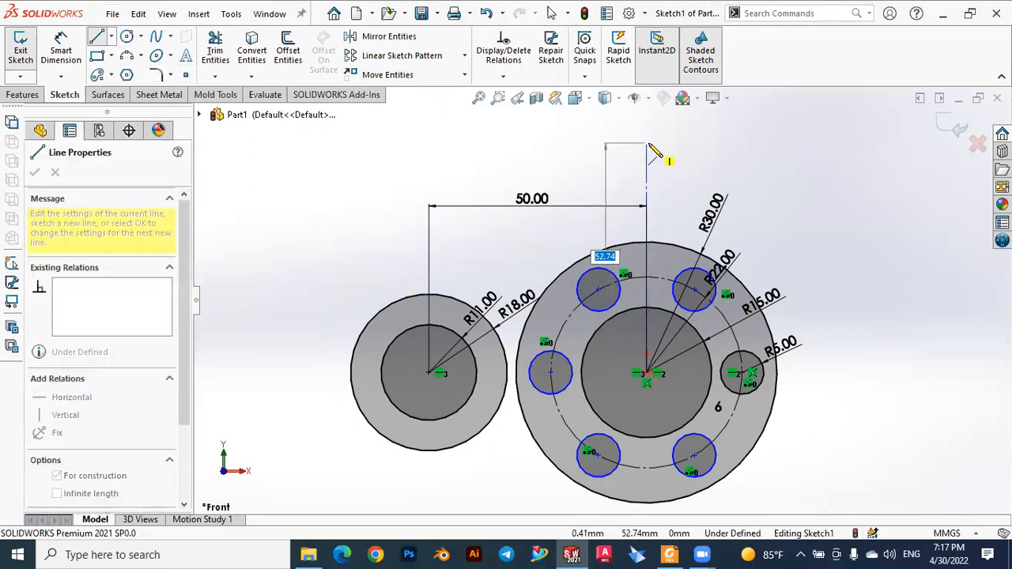
pyautogui.click(647, 144)
pyautogui.press('Escape')
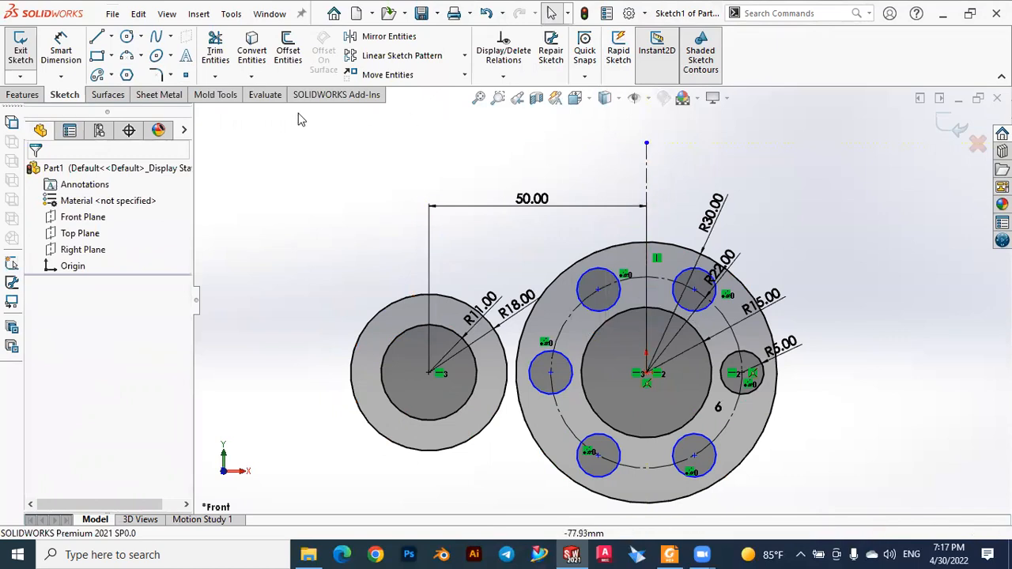
# Step: Mirror the left lug's two concentric circles about the vertical centerline, with Copy on
pyautogui.click(378, 37)
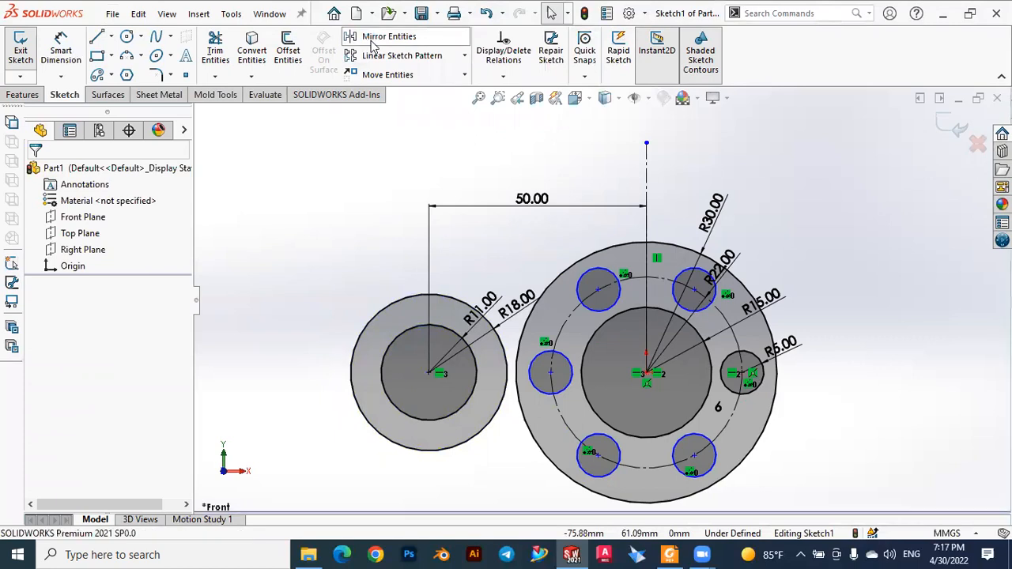
pyautogui.click(399, 303)
pyautogui.click(413, 330)
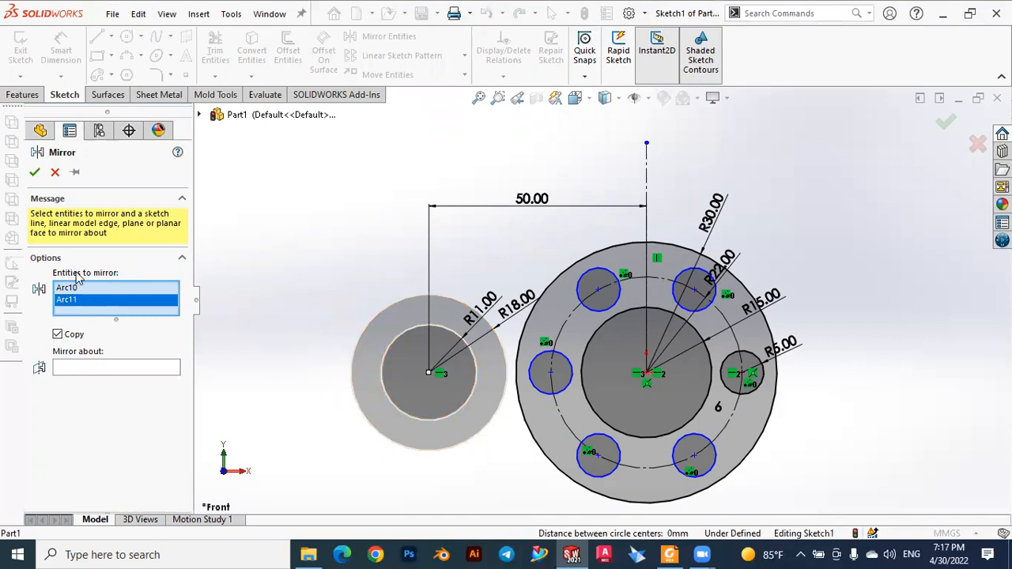
pyautogui.click(66, 373)
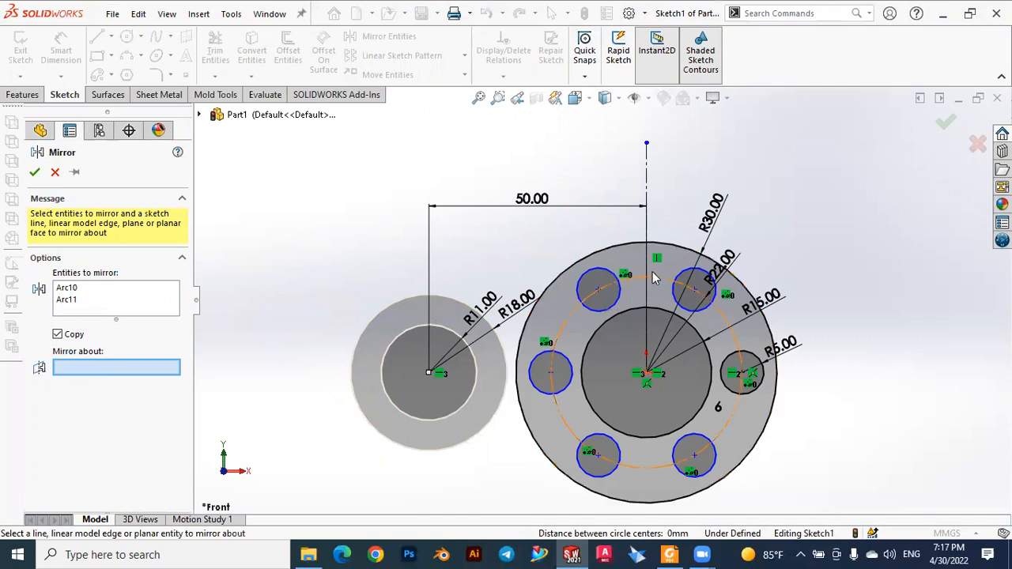
pyautogui.click(647, 228)
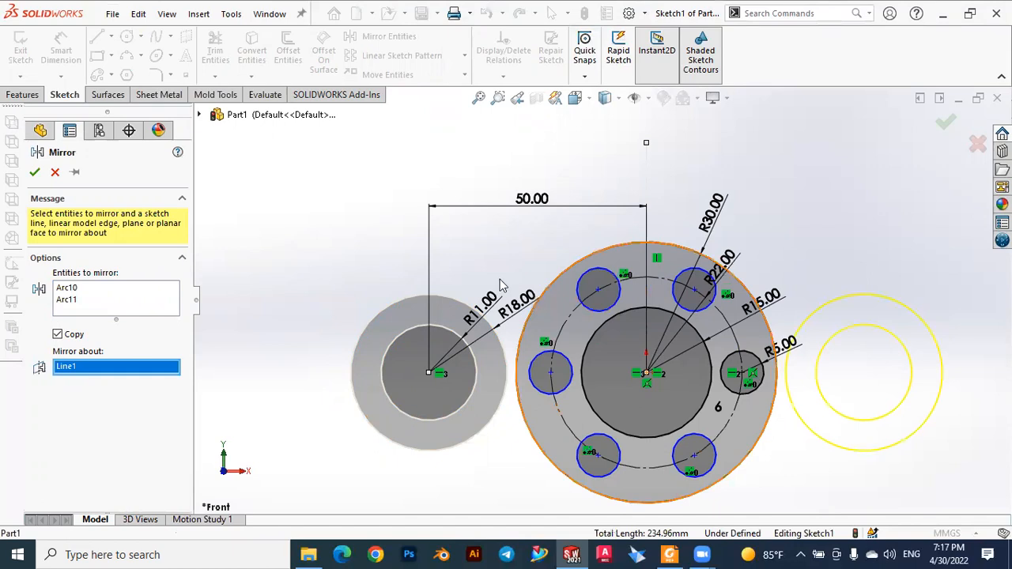
pyautogui.click(37, 174)
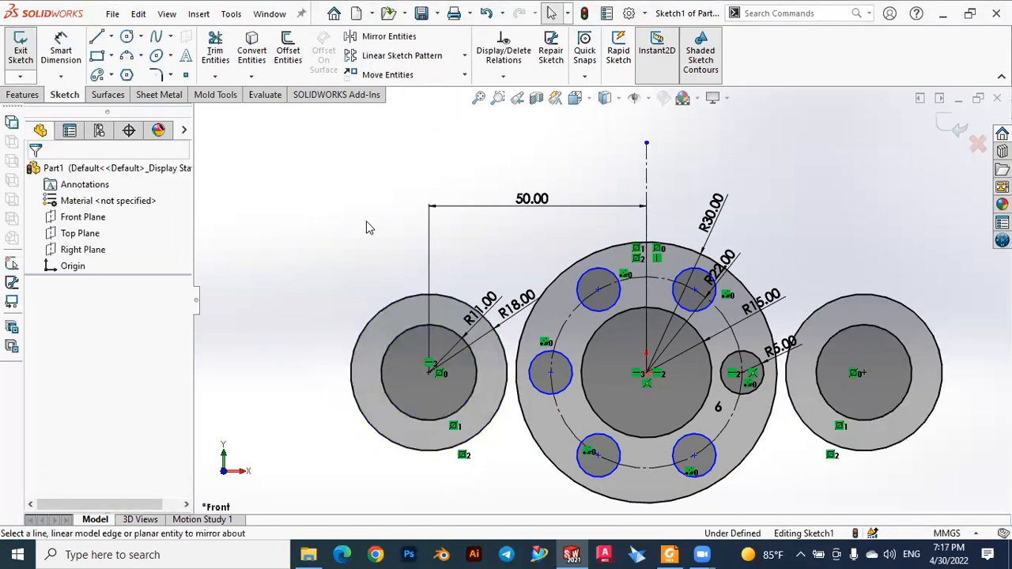
# Step: Check the lower arc in the PDF, and draw a three-point arc about 95 mm in radius beneath the flange between the two lugs' outer circles
pyautogui.press('f')
pyautogui.scroll(-2, 768, 285)
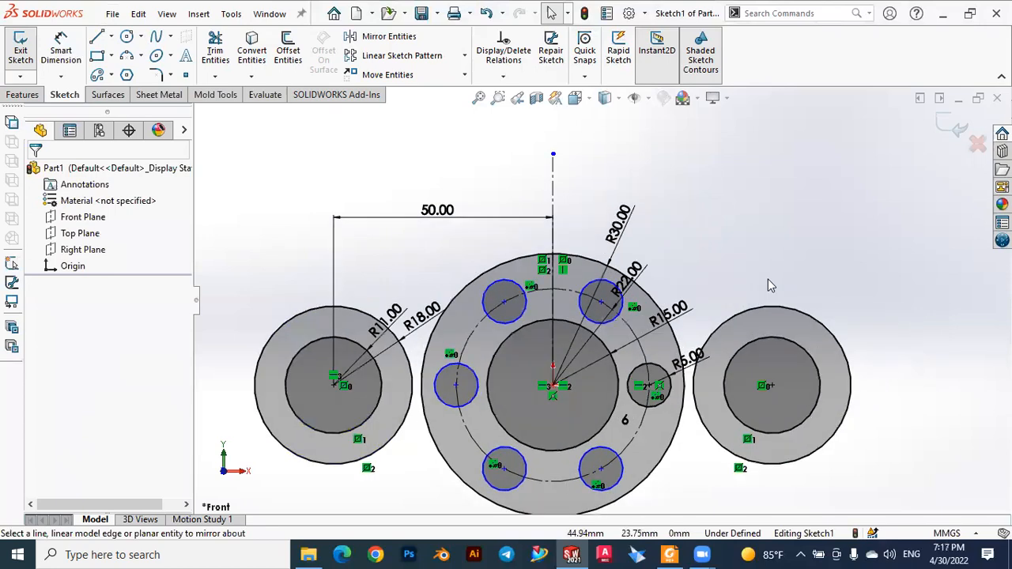
pyautogui.click(669, 554)
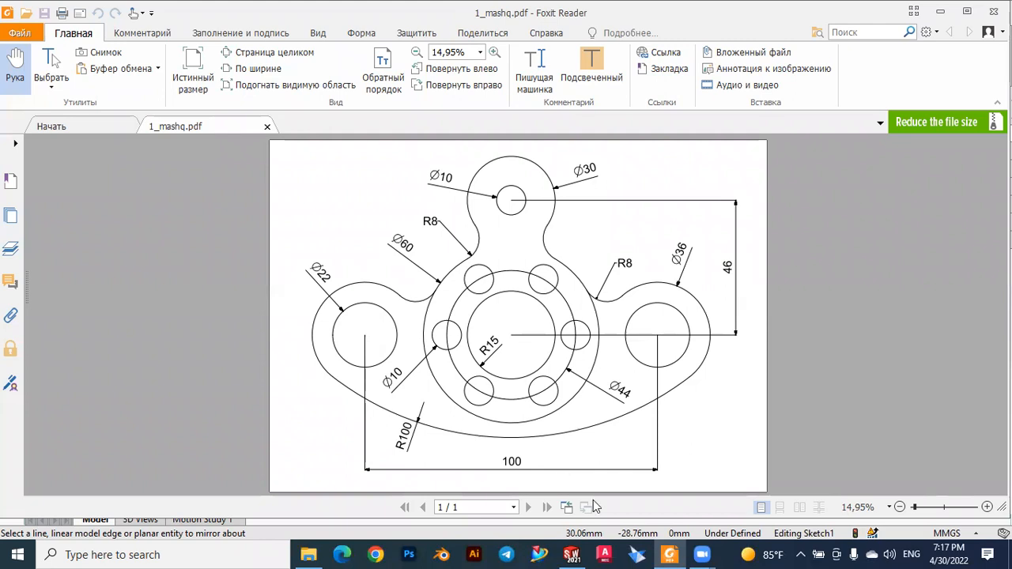
pyautogui.click(571, 553)
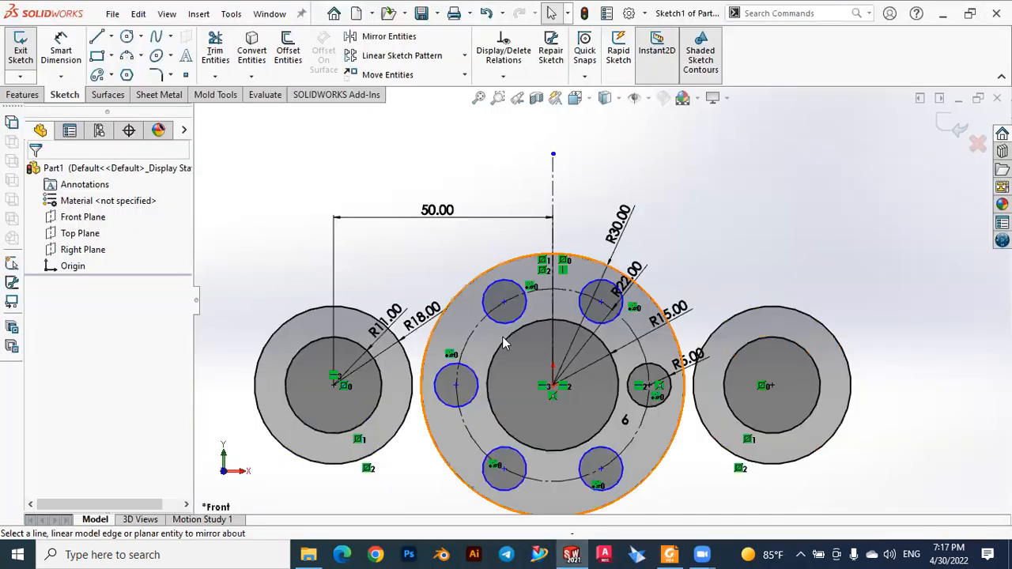
pyautogui.click(141, 57)
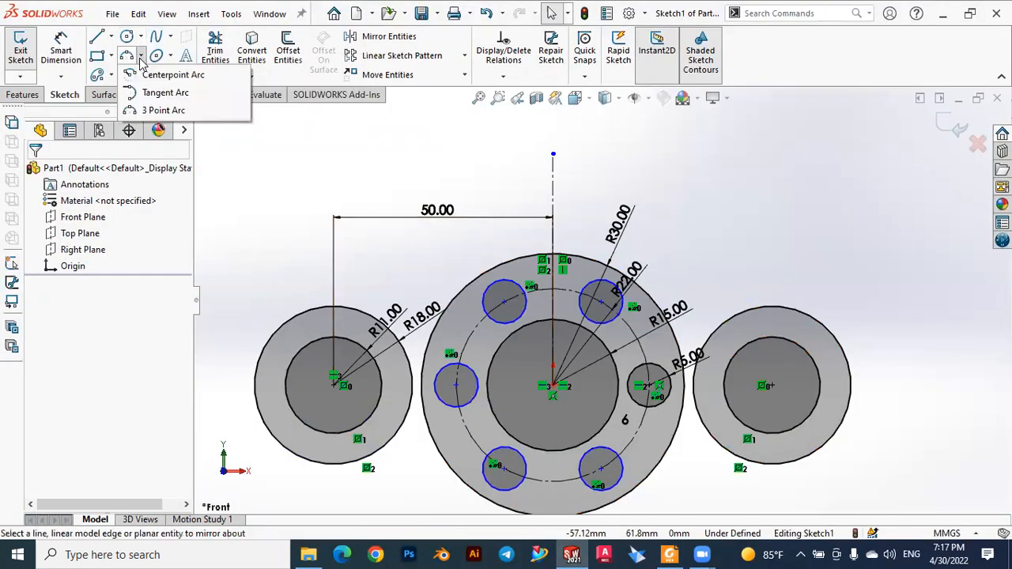
pyautogui.click(162, 111)
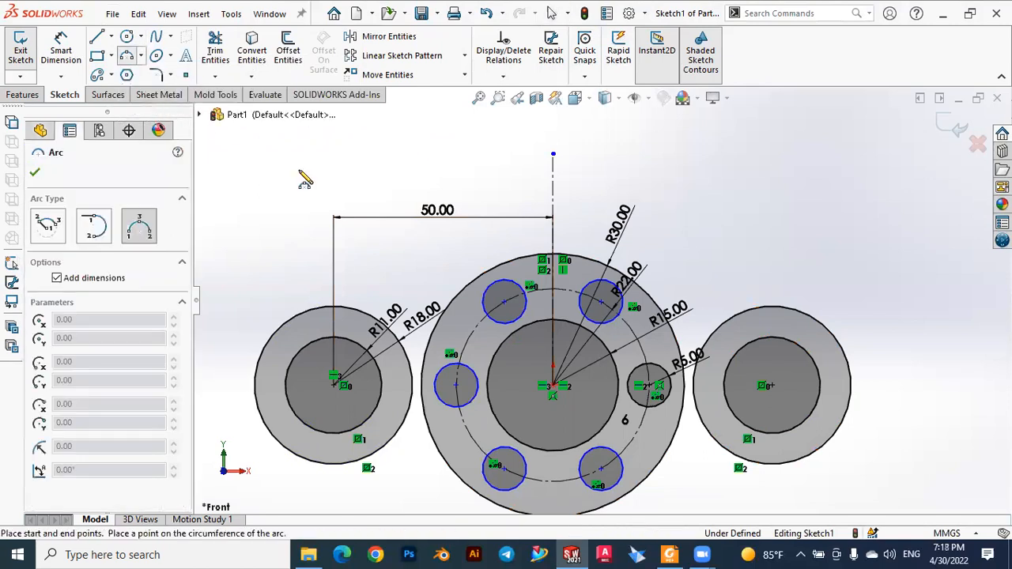
pyautogui.scroll(2, 316, 178)
pyautogui.scroll(5, 399, 188)
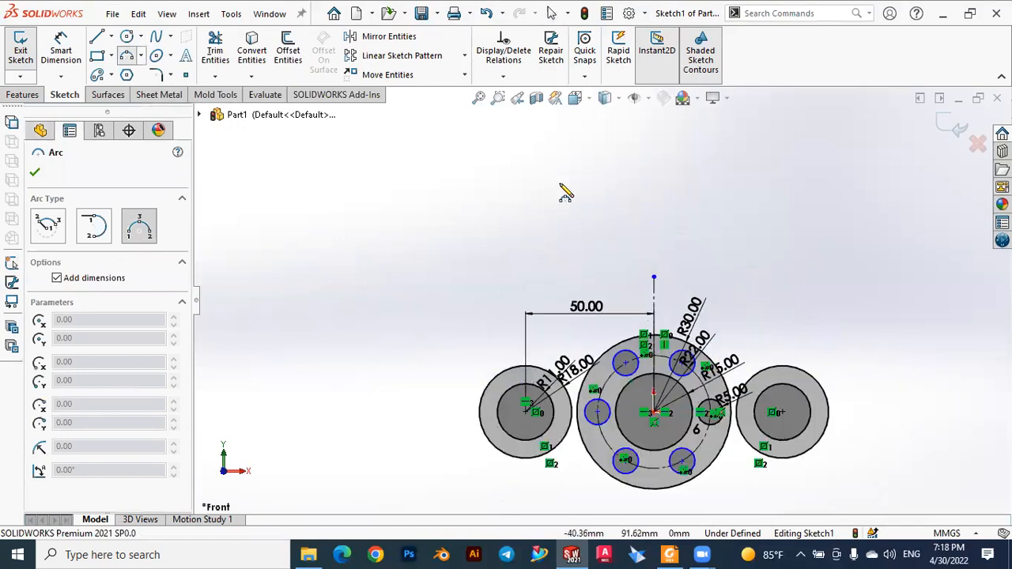
pyautogui.scroll(-5, 560, 470)
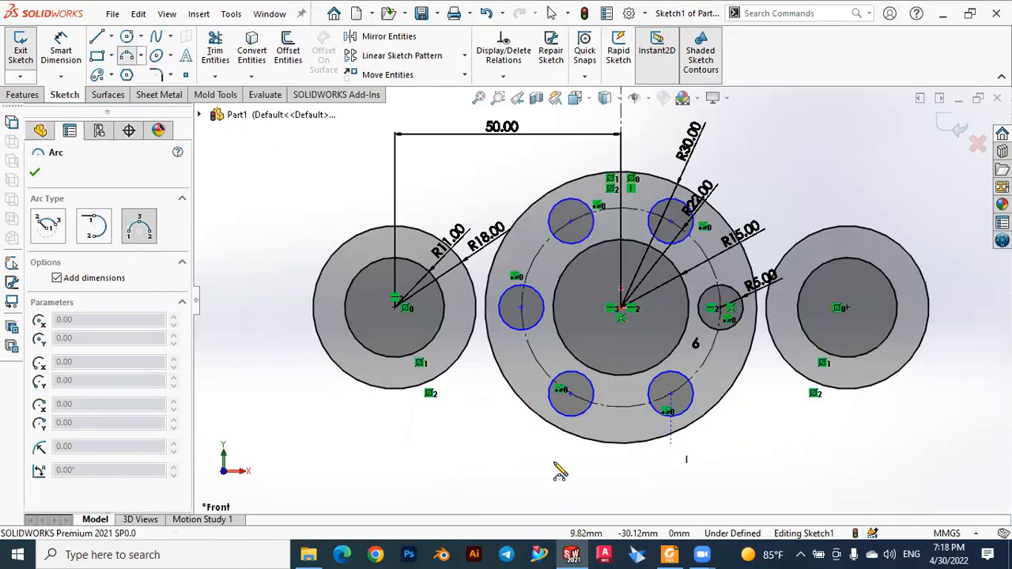
pyautogui.click(291, 358)
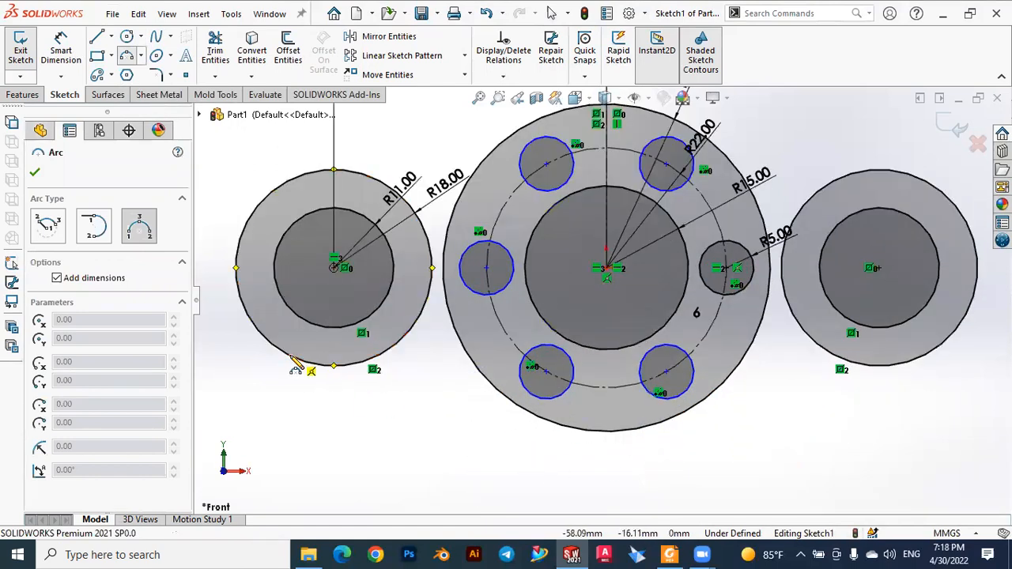
pyautogui.click(919, 370)
pyautogui.click(705, 457)
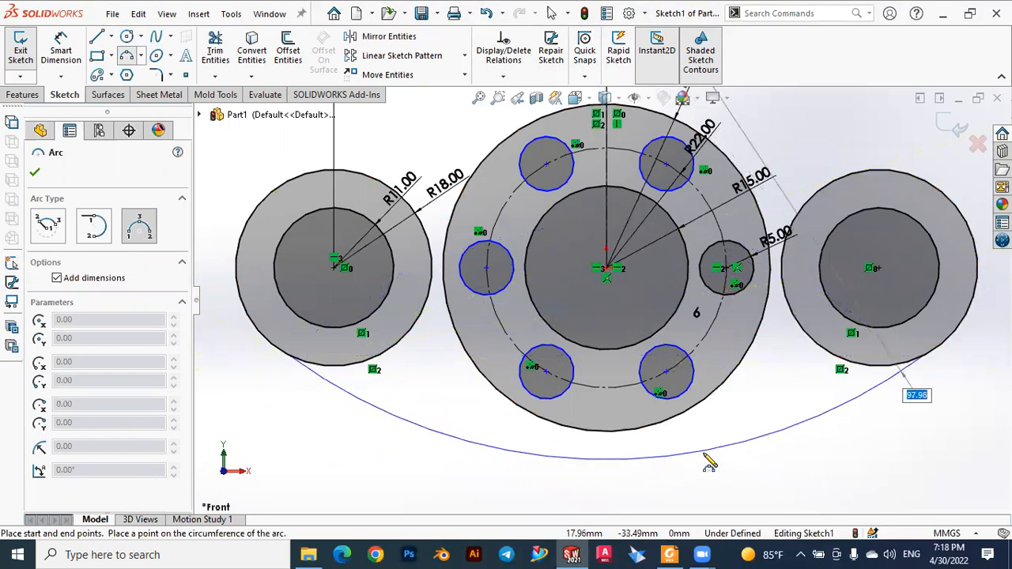
pyautogui.click(618, 468)
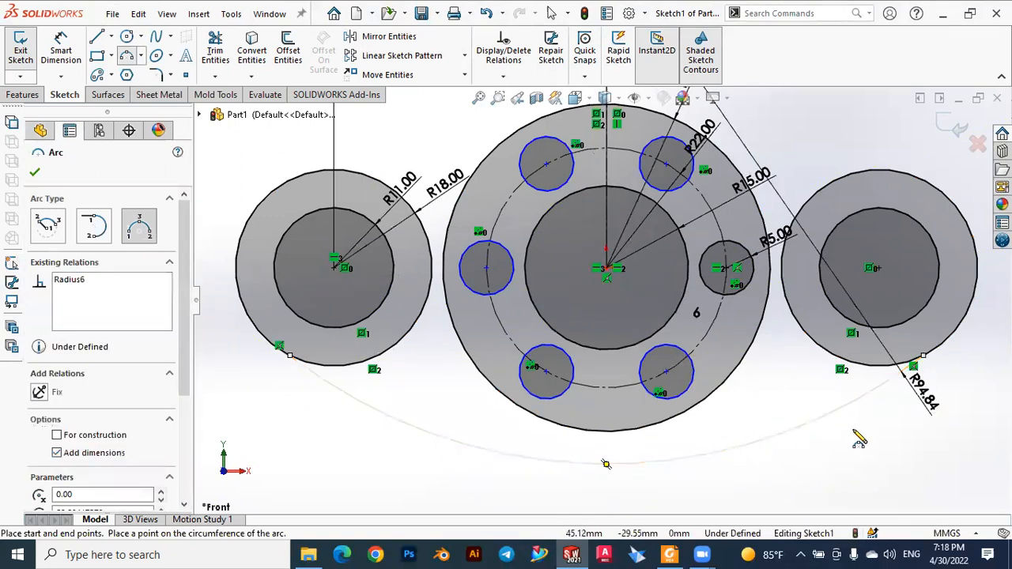
pyautogui.press('Escape')
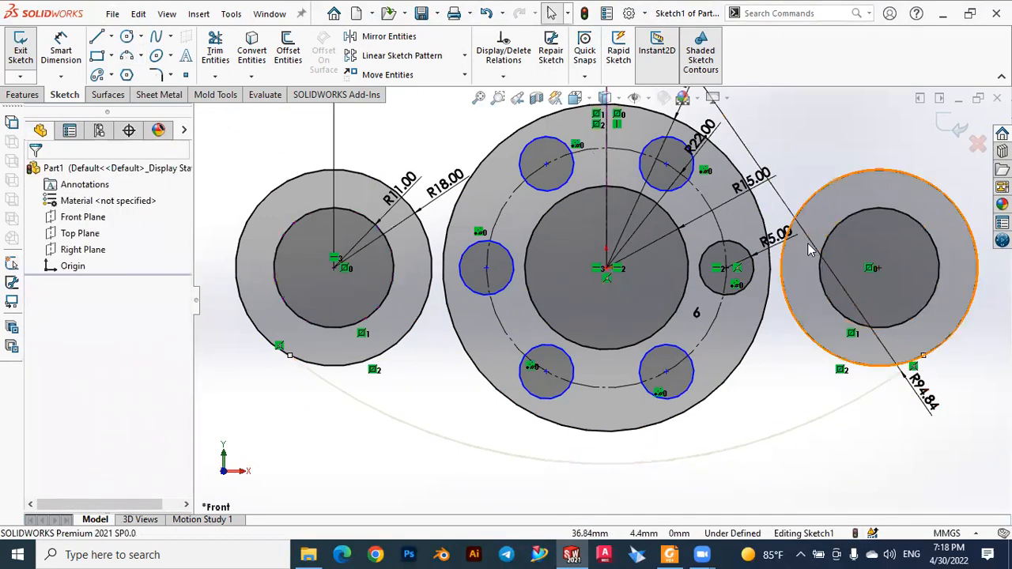
# Step: Move the lower arc's radius dimension close to the arc, and set the radius to 100 mm
pyautogui.moveTo(784, 206); pyautogui.dragTo(837, 409)
pyautogui.click(796, 362)
pyautogui.click(818, 368)
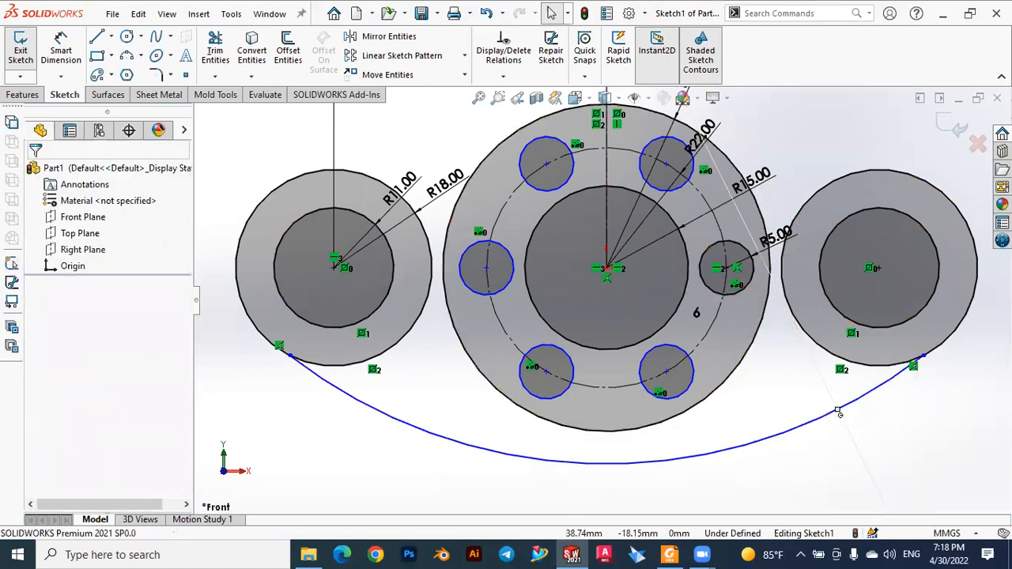
pyautogui.doubleClick(84, 405)
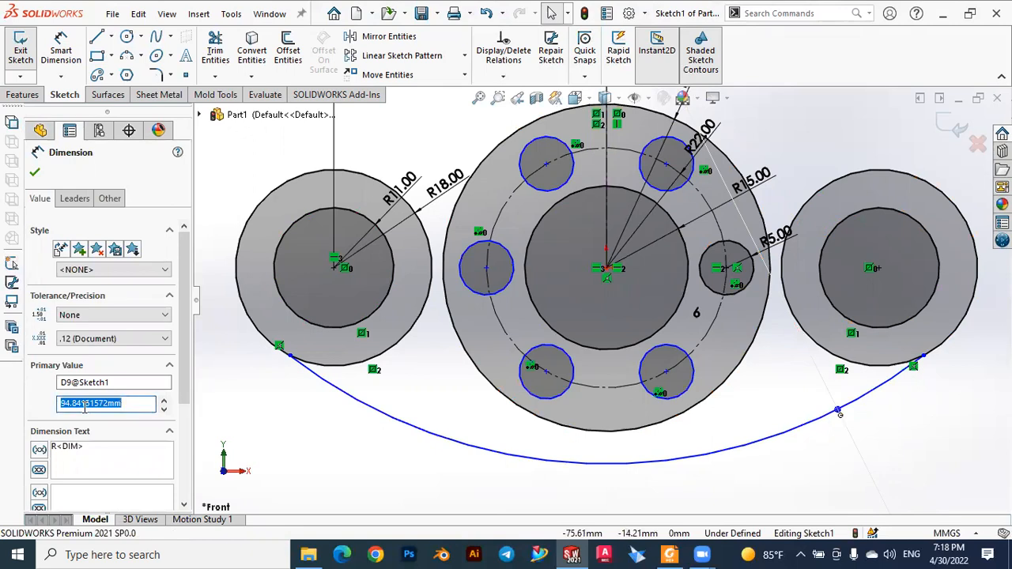
pyautogui.write('100')
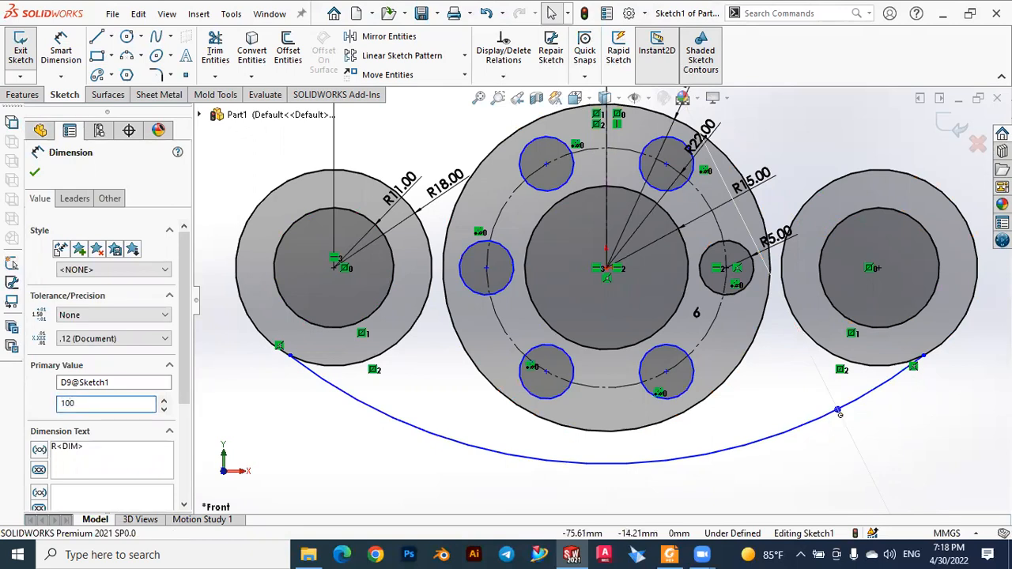
pyautogui.press('Return')
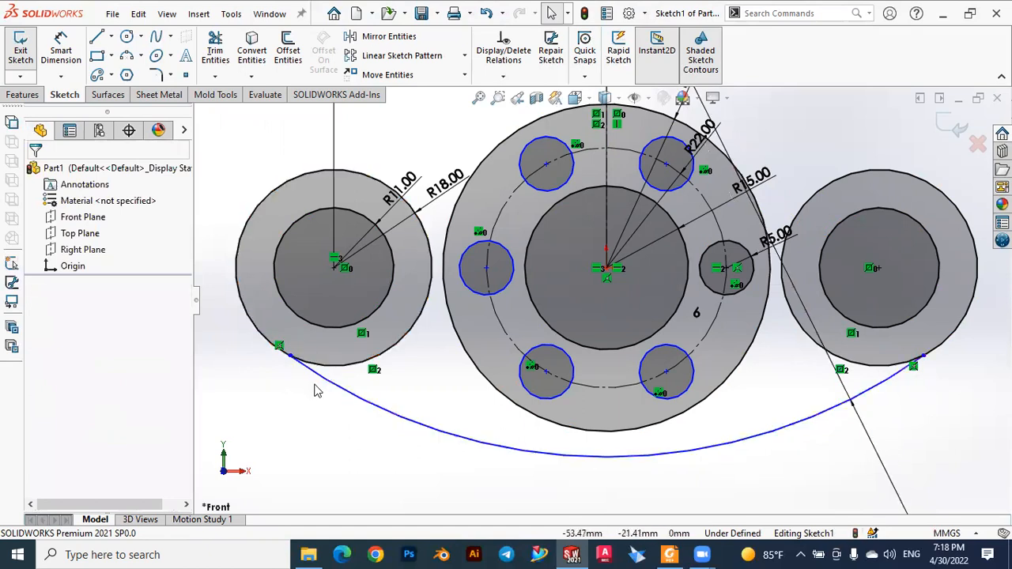
# Step: Examine how both ends of the lower arc meet the outer circles of the left and right lugs
pyautogui.scroll(-3, 322, 366)
pyautogui.scroll(-3, 360, 356)
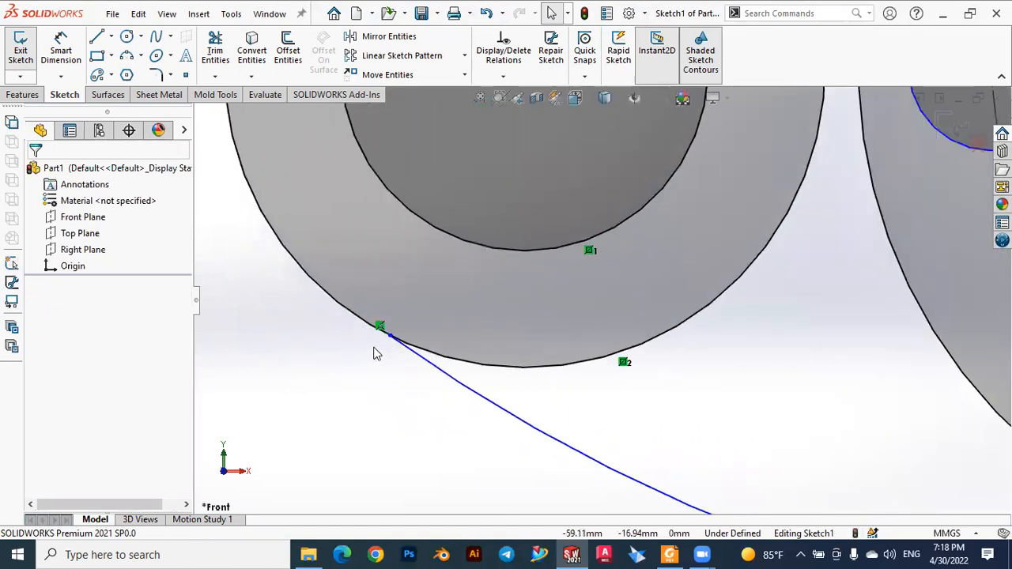
pyautogui.scroll(5, 336, 380)
pyautogui.scroll(6, 340, 386)
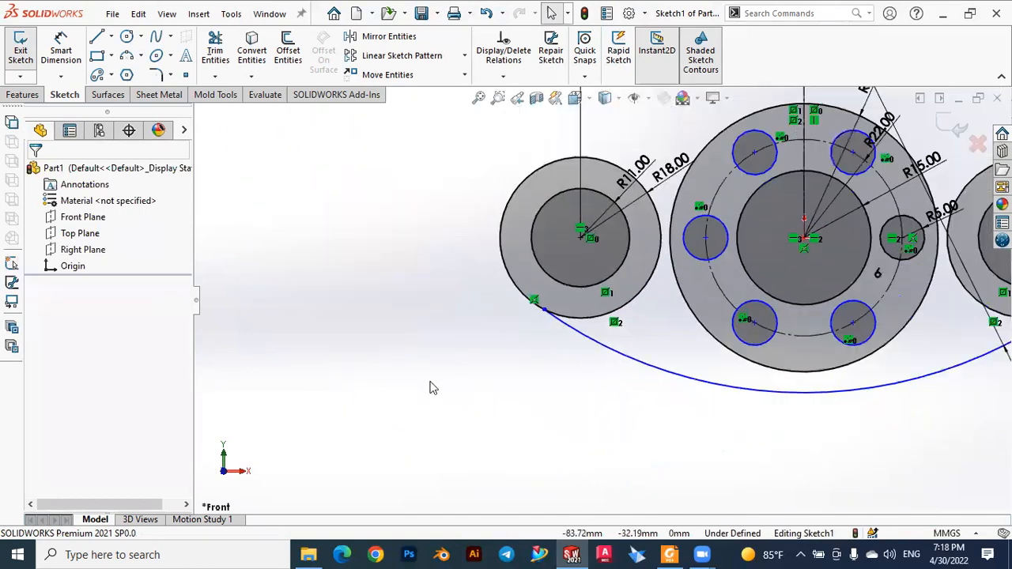
pyautogui.scroll(-2, 941, 294)
pyautogui.scroll(-4, 861, 319)
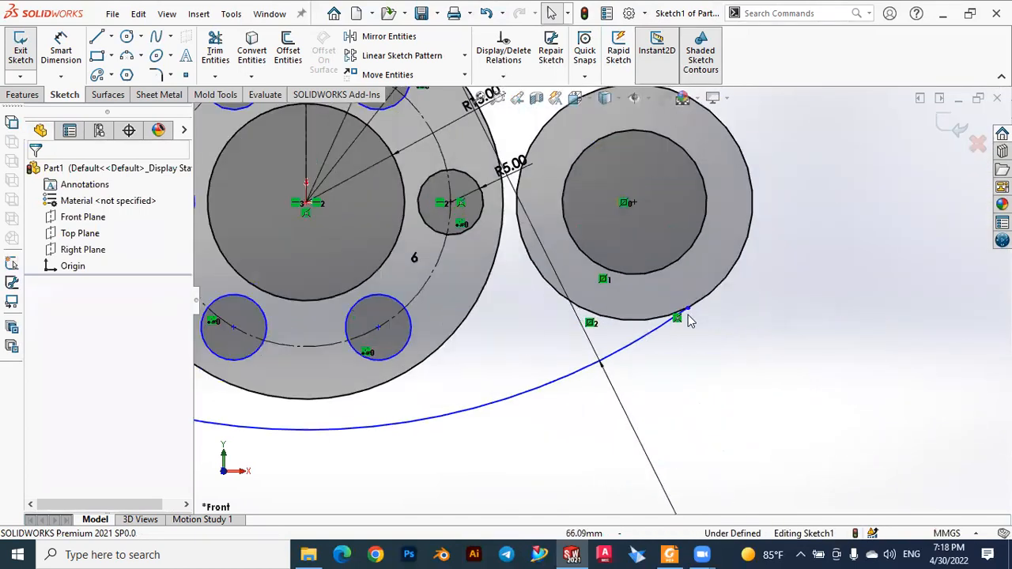
pyautogui.scroll(2, 662, 330)
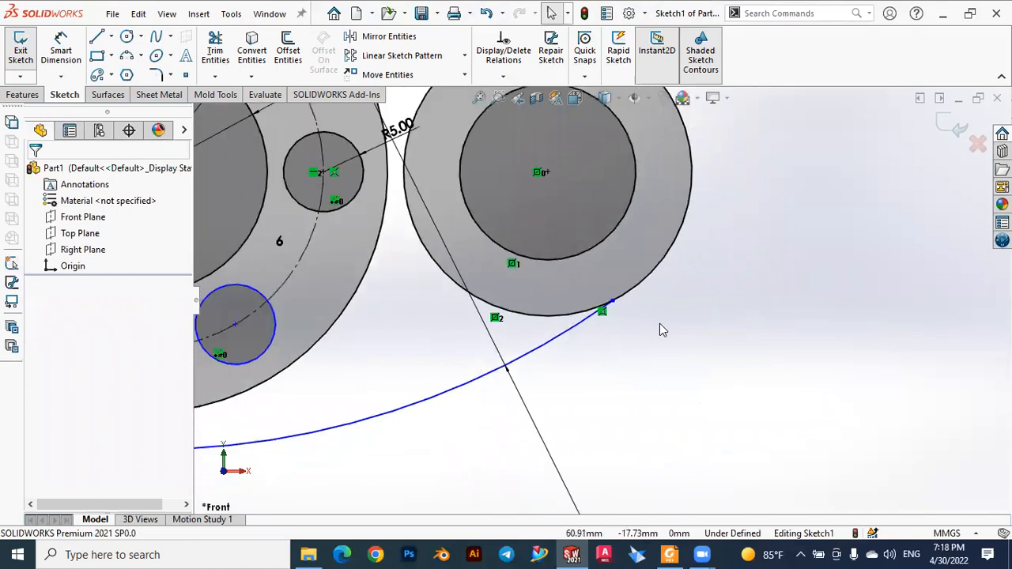
pyautogui.scroll(5, 663, 330)
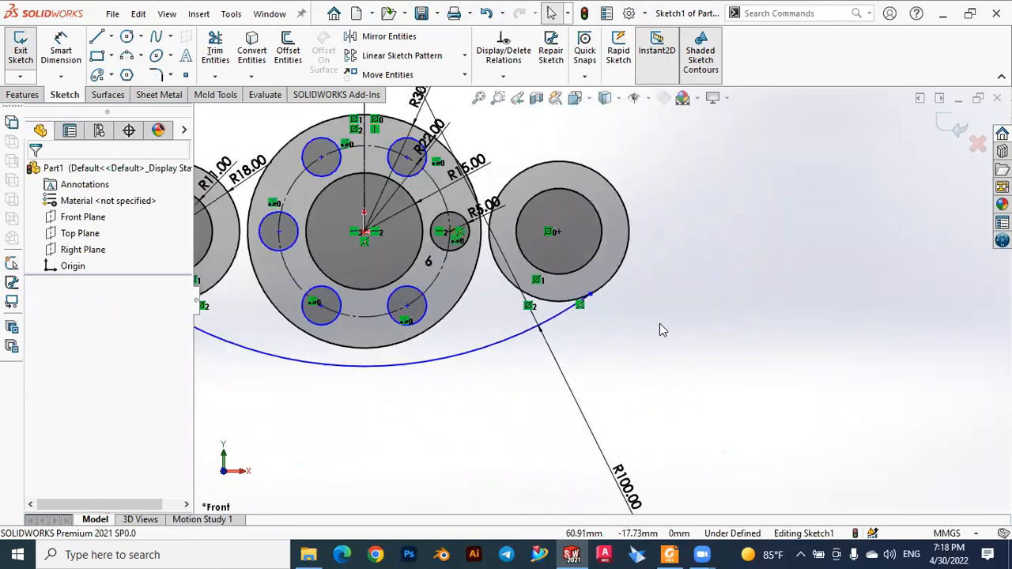
pyautogui.scroll(3, 546, 198)
pyautogui.scroll(-3, 522, 174)
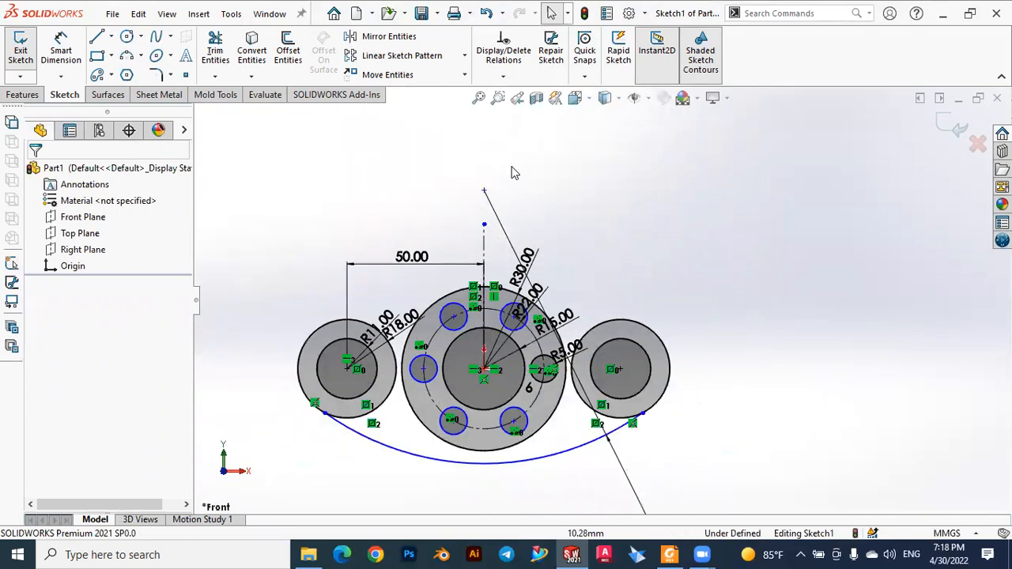
# Step: Draw two concentric circles about 14 mm and 9 mm in radius above and left of the flange, and move the inner radius dimension clear of the outer one
pyautogui.click(669, 555)
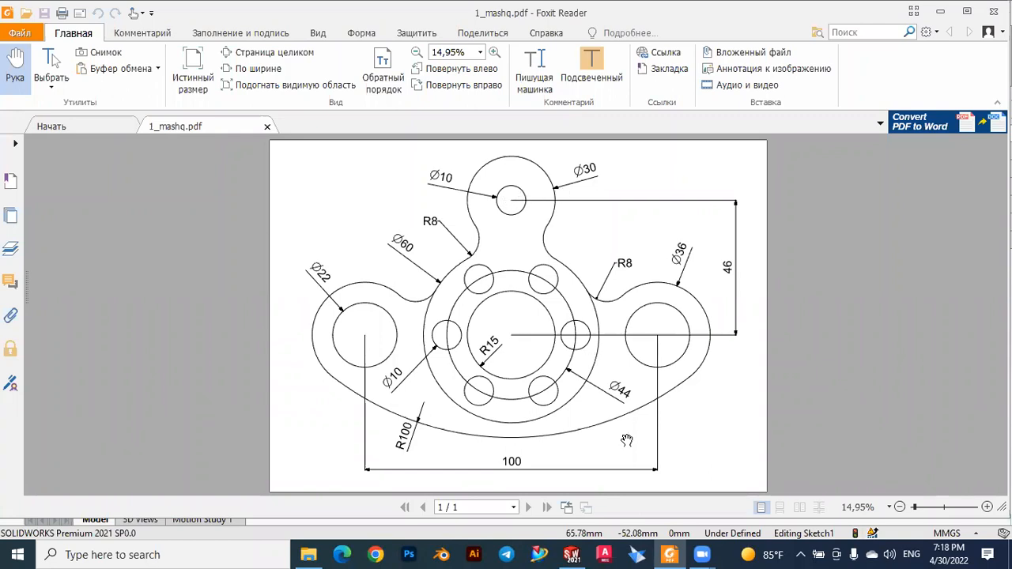
pyautogui.click(571, 554)
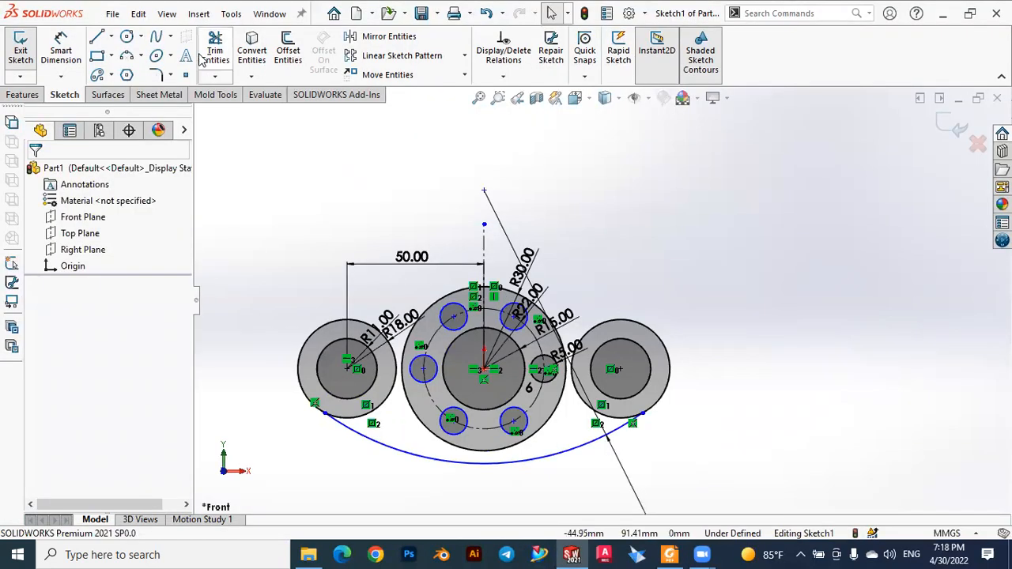
pyautogui.click(133, 41)
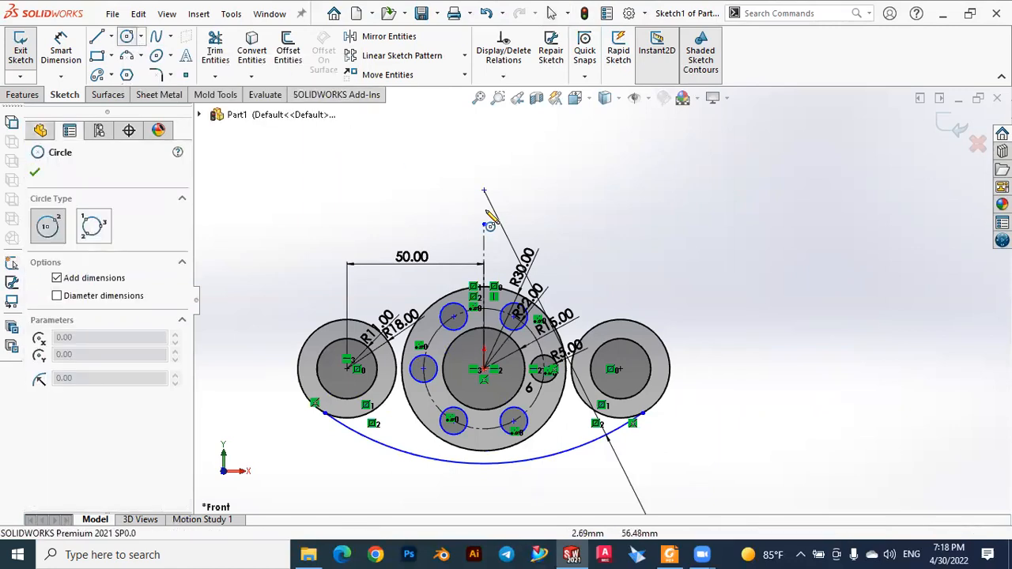
pyautogui.click(398, 181)
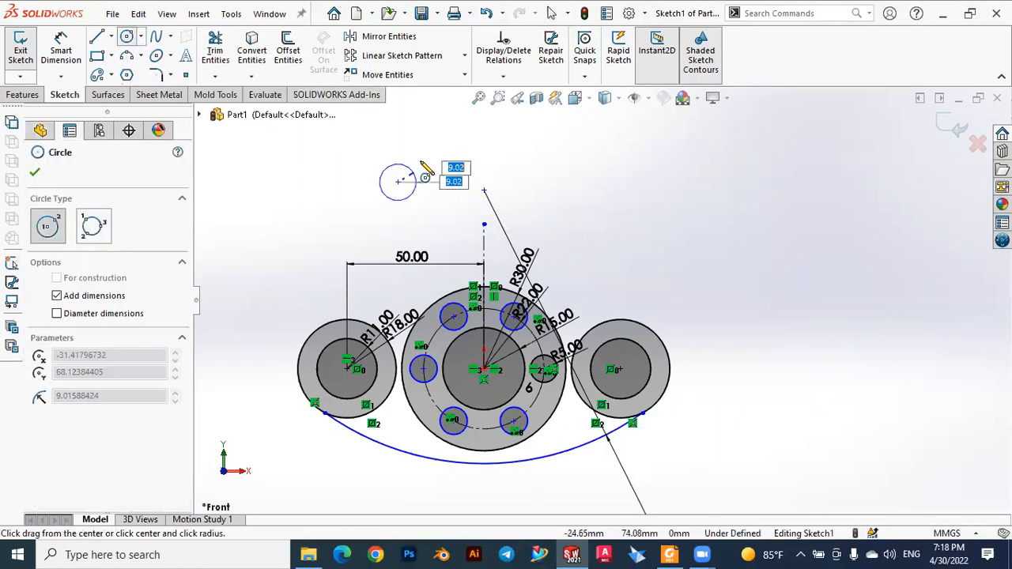
pyautogui.click(430, 161)
pyautogui.click(398, 181)
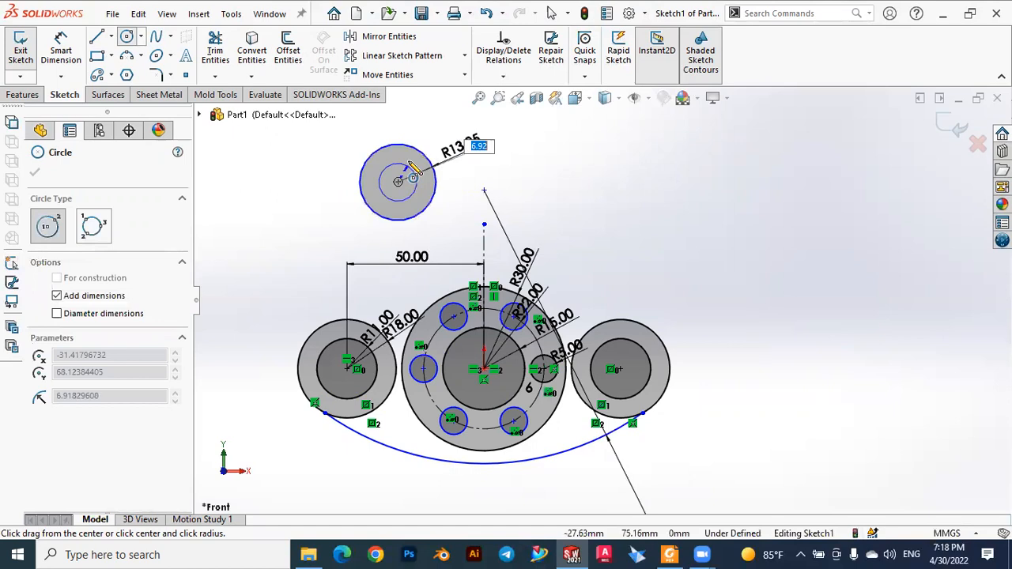
pyautogui.click(417, 167)
pyautogui.press('Escape')
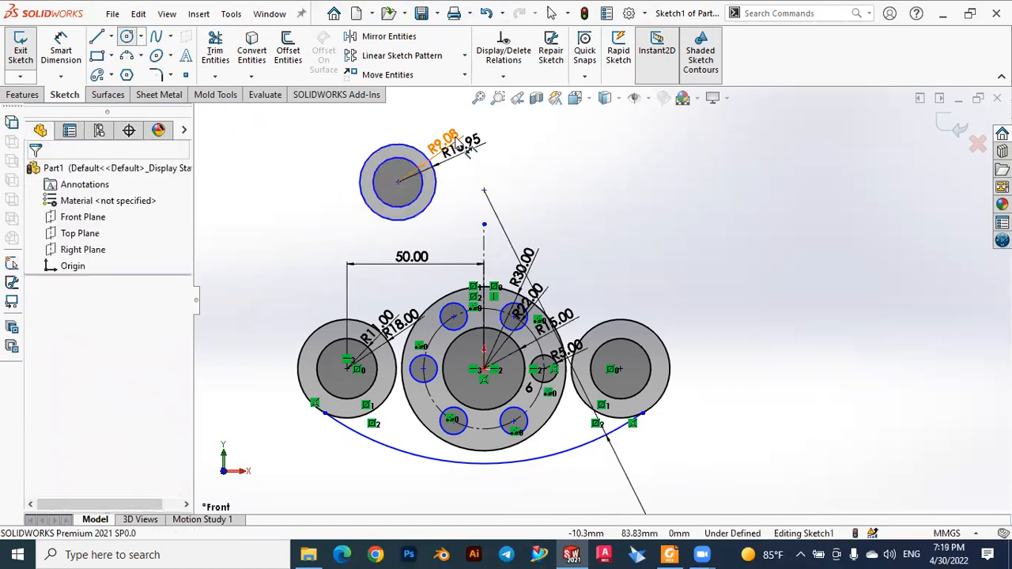
pyautogui.moveTo(447, 131); pyautogui.dragTo(403, 110)
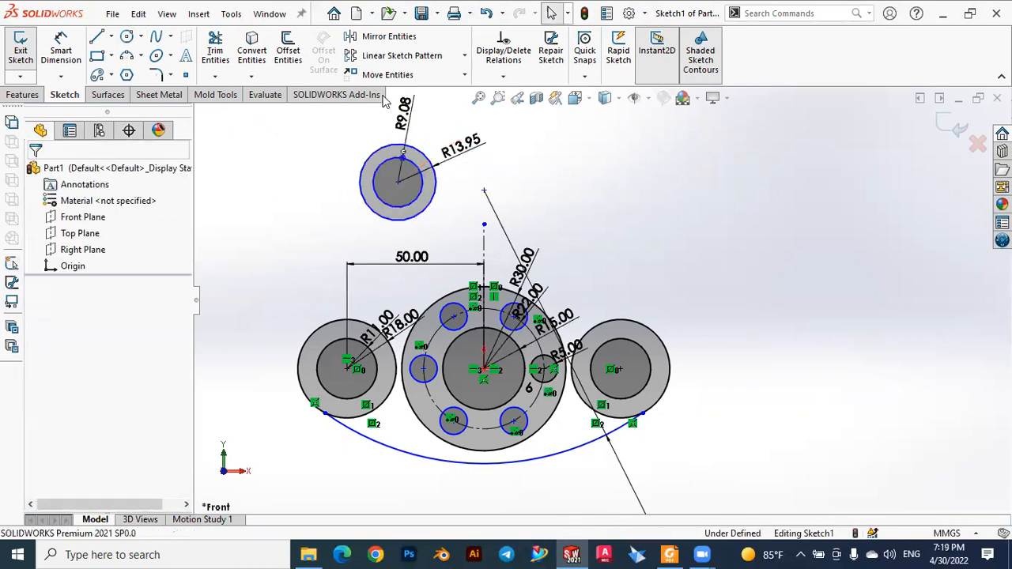
# Step: Set the radius of the inner circle above the flange to 10 mm
pyautogui.click(405, 110)
pyautogui.click(413, 135)
pyautogui.click(407, 118)
pyautogui.write('10')
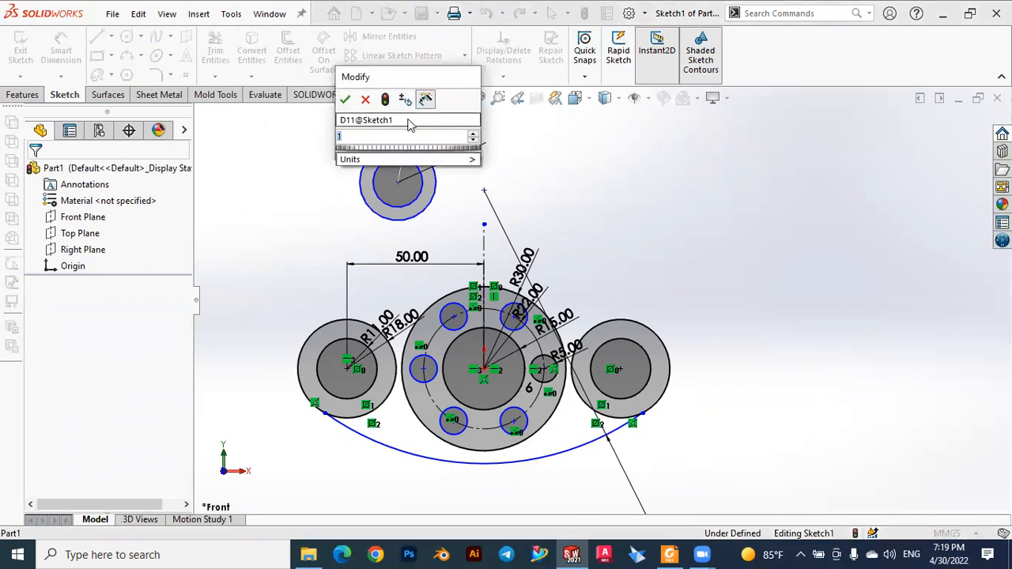
pyautogui.press('Return')
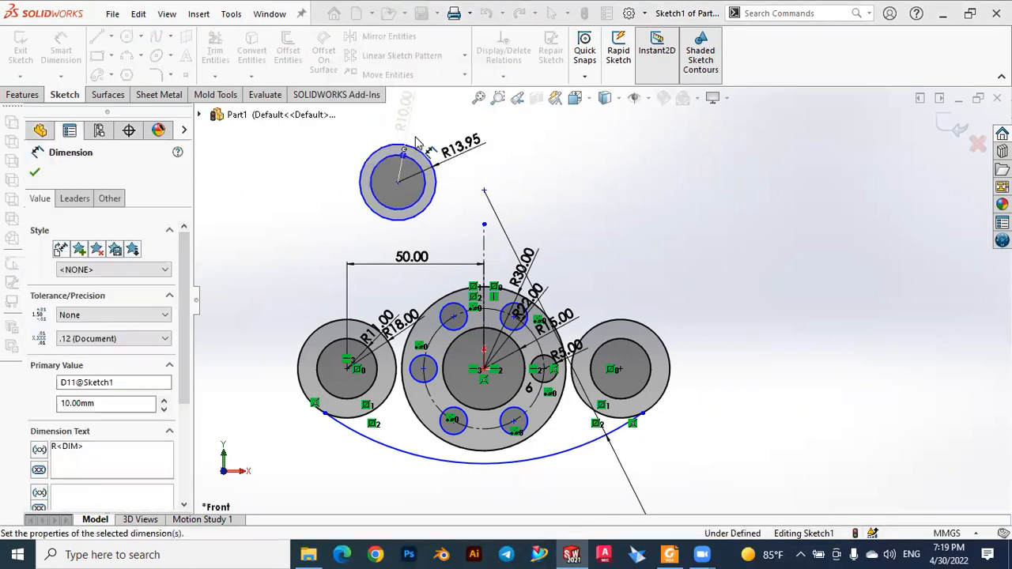
pyautogui.press('Escape')
# Step: Check the top lug's hole size in the PDF, and set the inner circle's radius to 5 mm
pyautogui.click(670, 554)
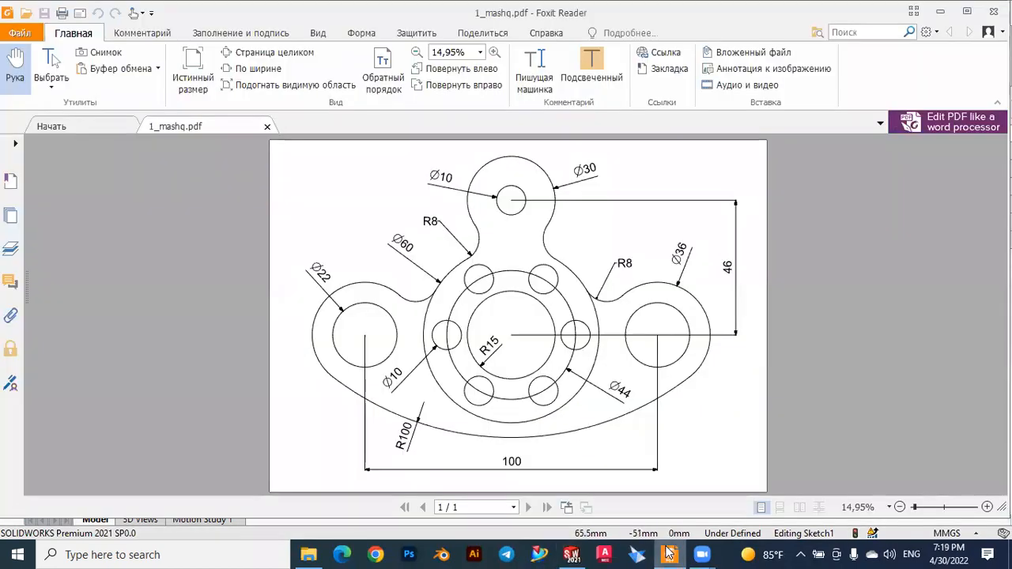
pyautogui.click(670, 554)
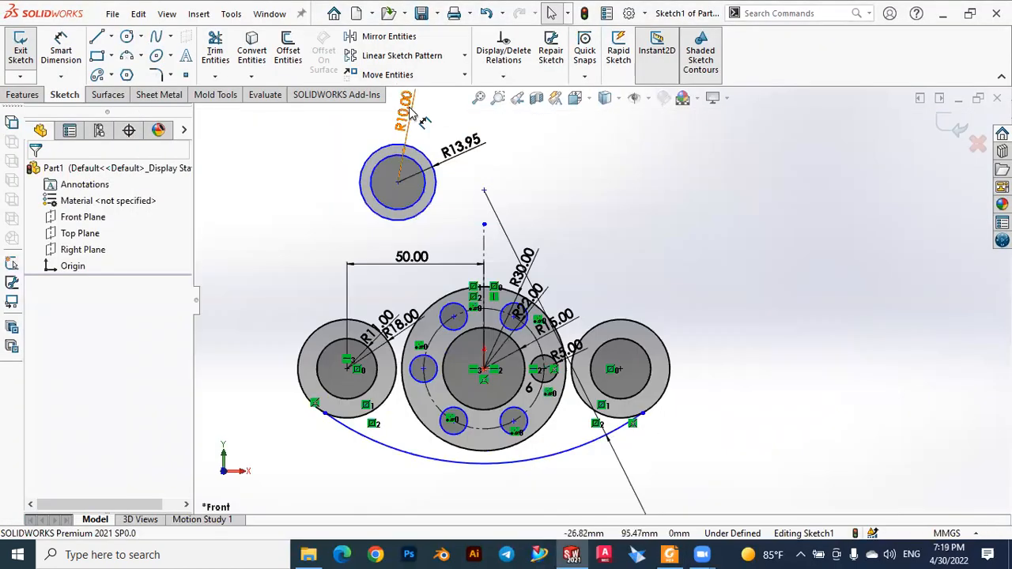
pyautogui.doubleClick(408, 107)
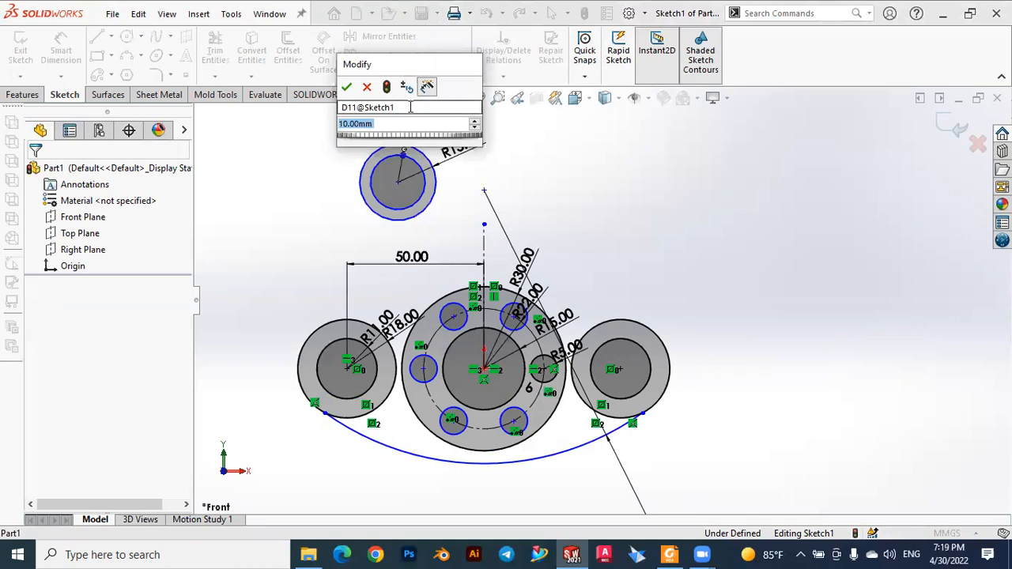
pyautogui.write('5')
pyautogui.press('Return')
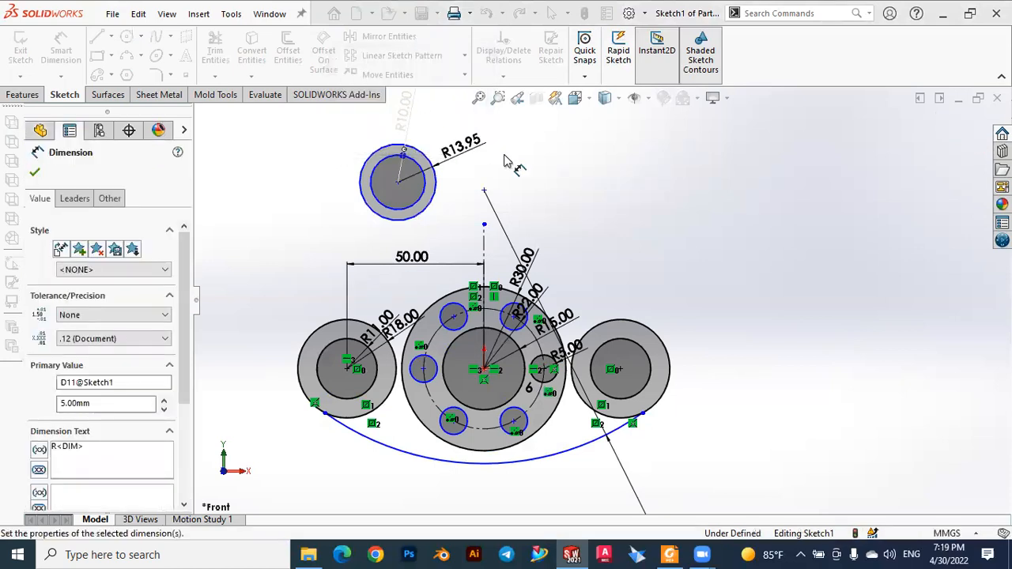
pyautogui.click(539, 193)
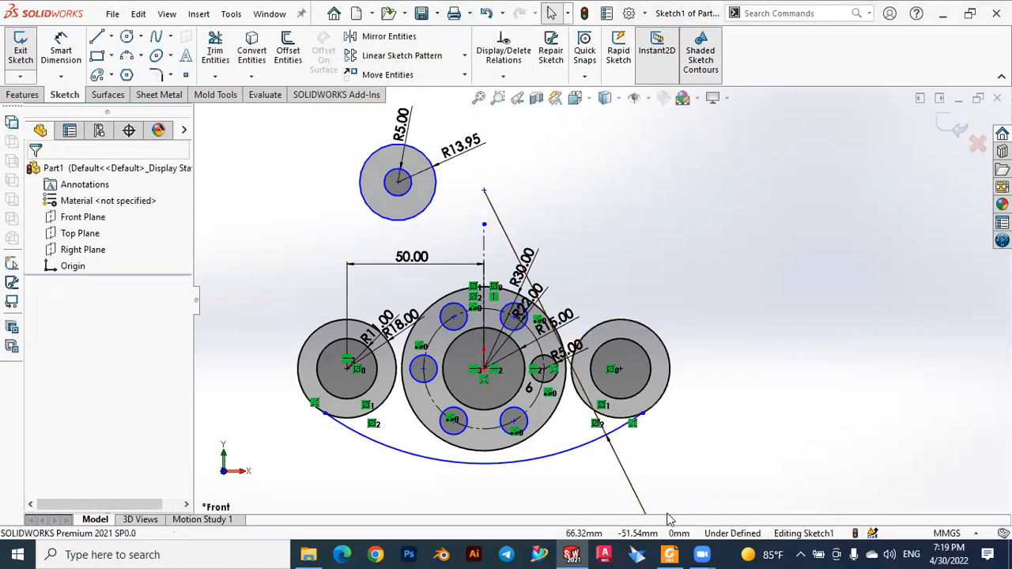
# Step: Check the top lug's outer diameter in the PDF, and set the outer circle's radius to 15 mm
pyautogui.click(670, 555)
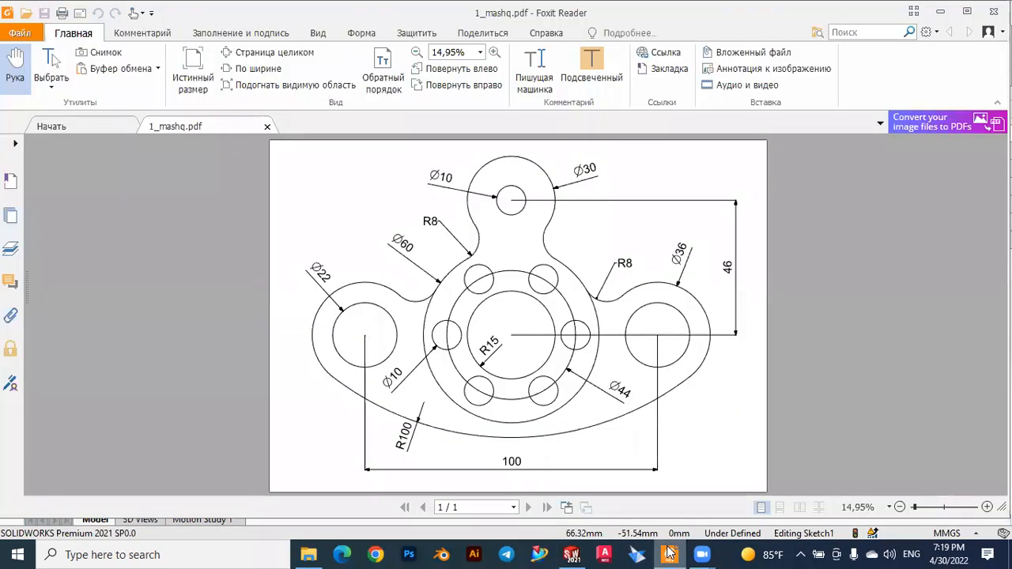
pyautogui.click(670, 553)
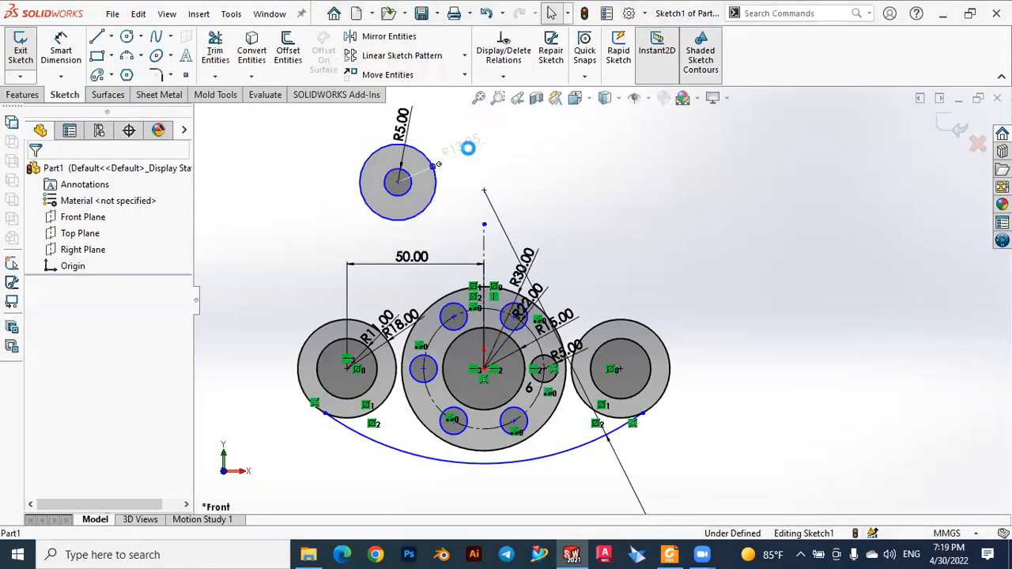
pyautogui.click(468, 148)
pyautogui.write('10')
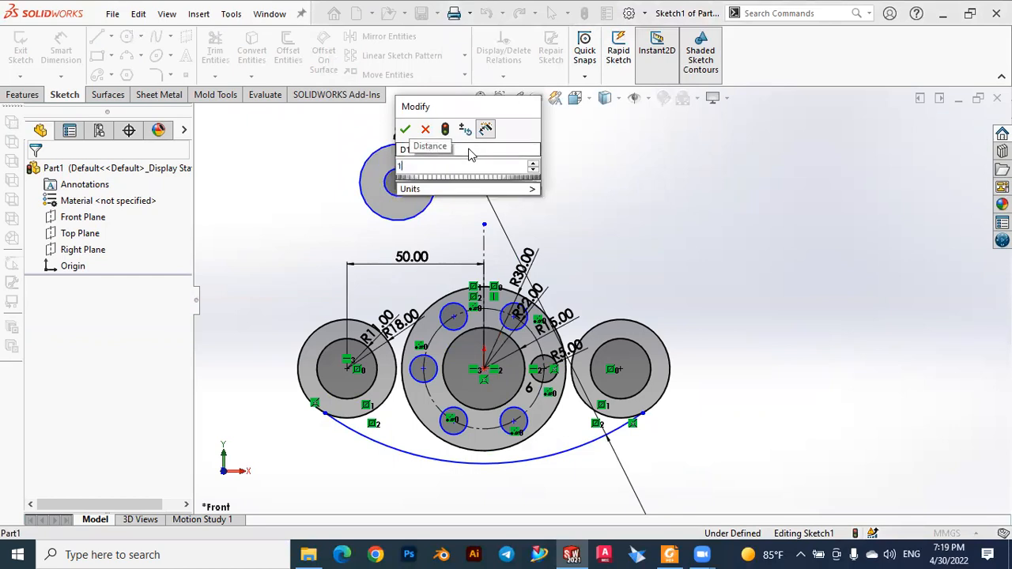
pyautogui.press('Return')
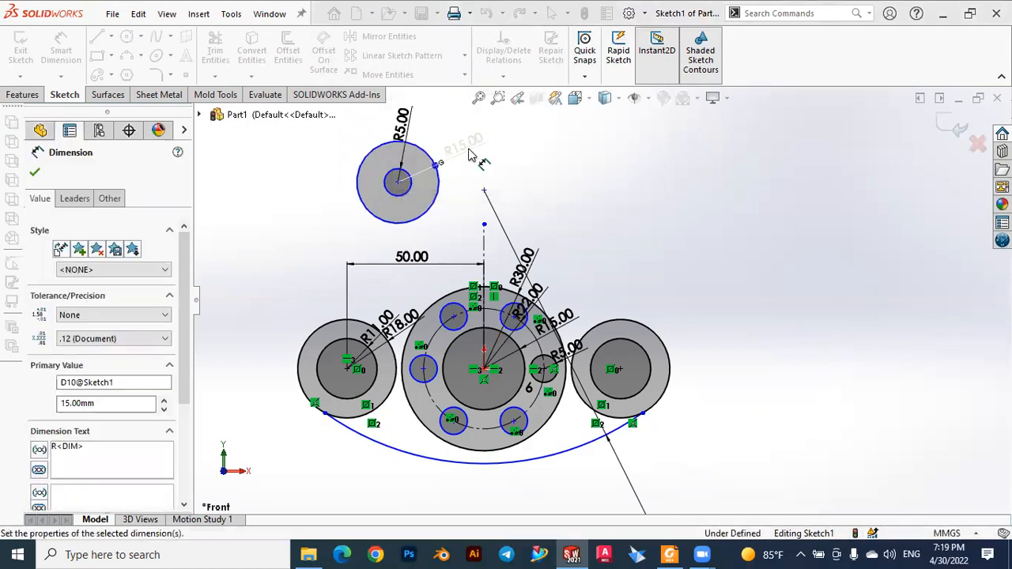
pyautogui.press('Escape')
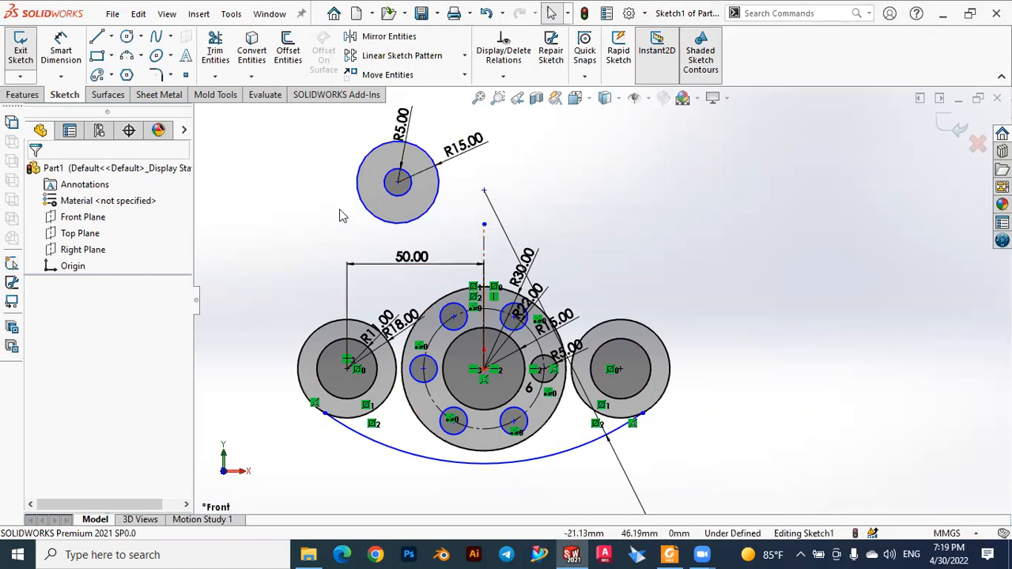
# Step: Add a Vertical relation between the centre of the top lug's circles and the origin
pyautogui.click(397, 183)
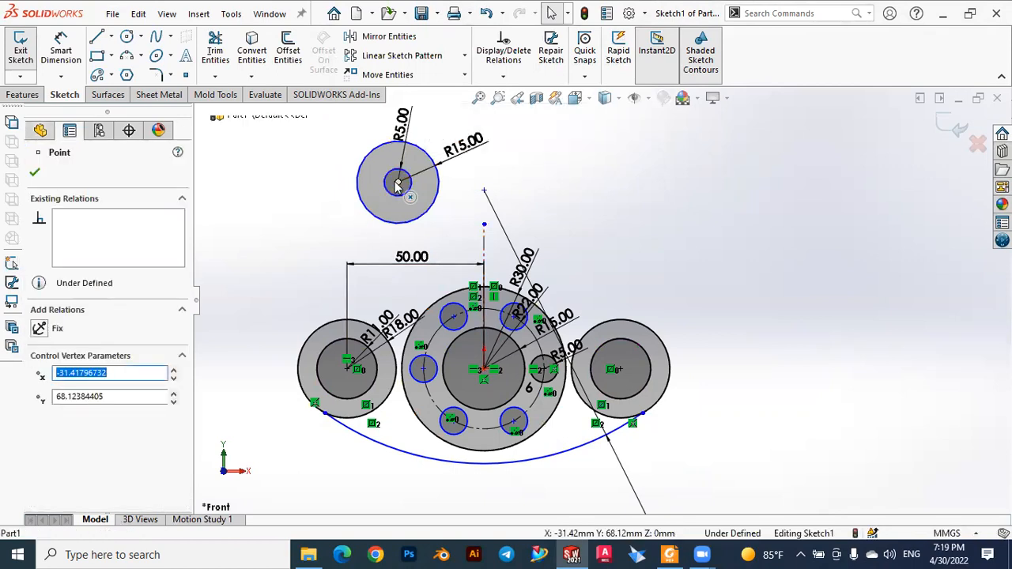
pyautogui.keyDown('ctrl'); pyautogui.click(484, 369); pyautogui.keyUp('ctrl')
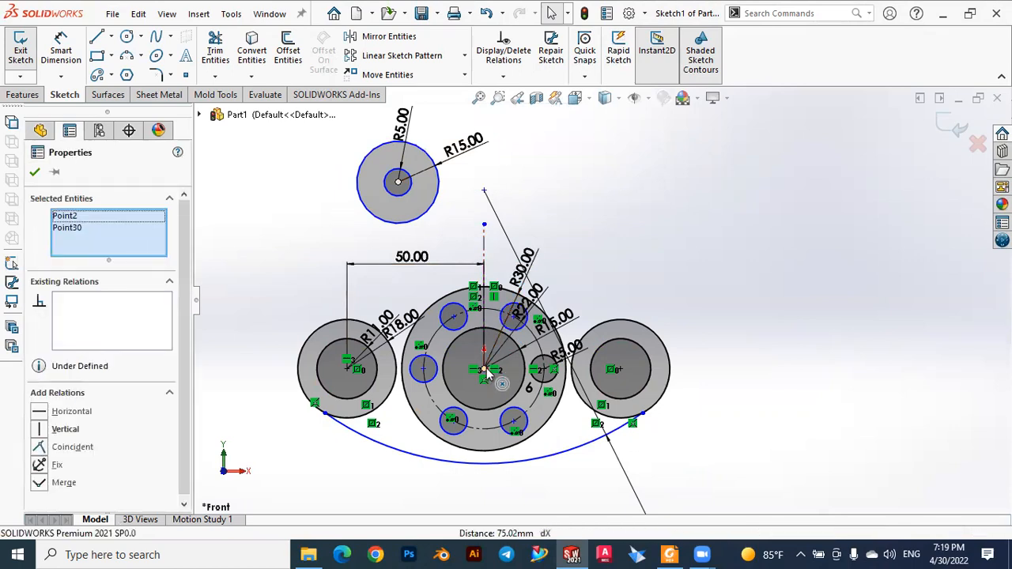
pyautogui.click(41, 429)
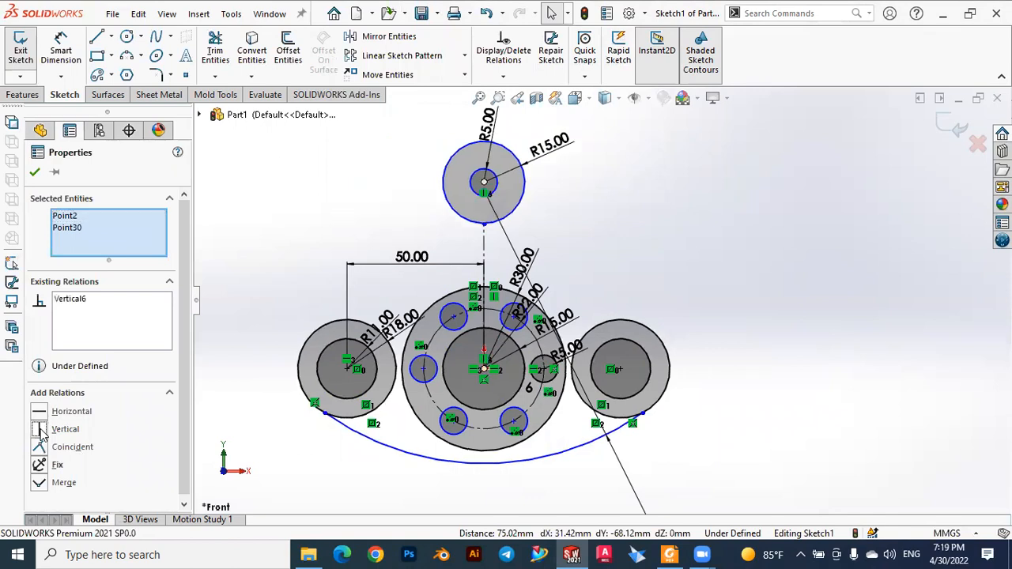
pyautogui.click(34, 173)
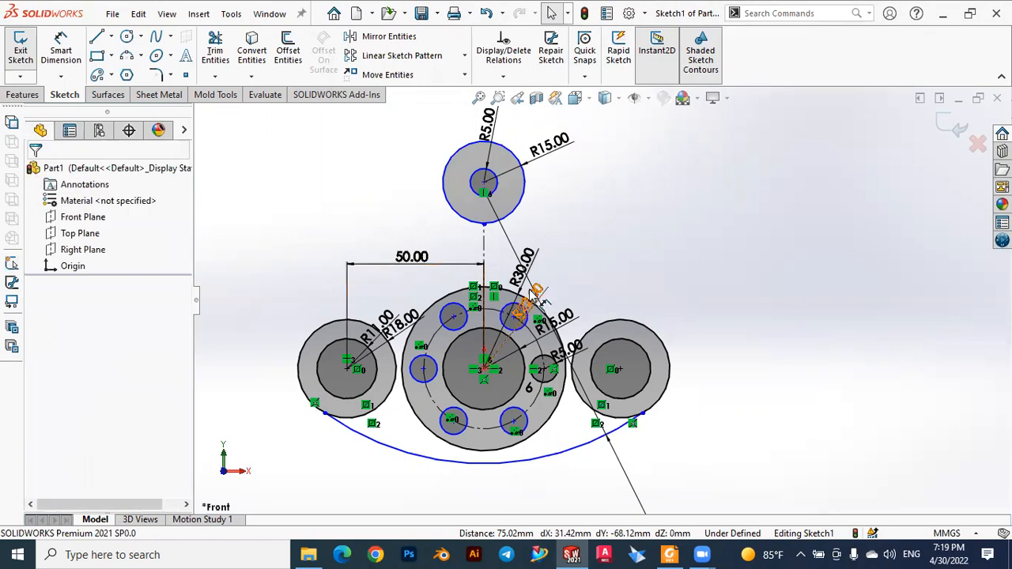
# Step: Check the top lug's height in the PDF, and dimension its centre 46 mm above the flange centre
pyautogui.click(669, 554)
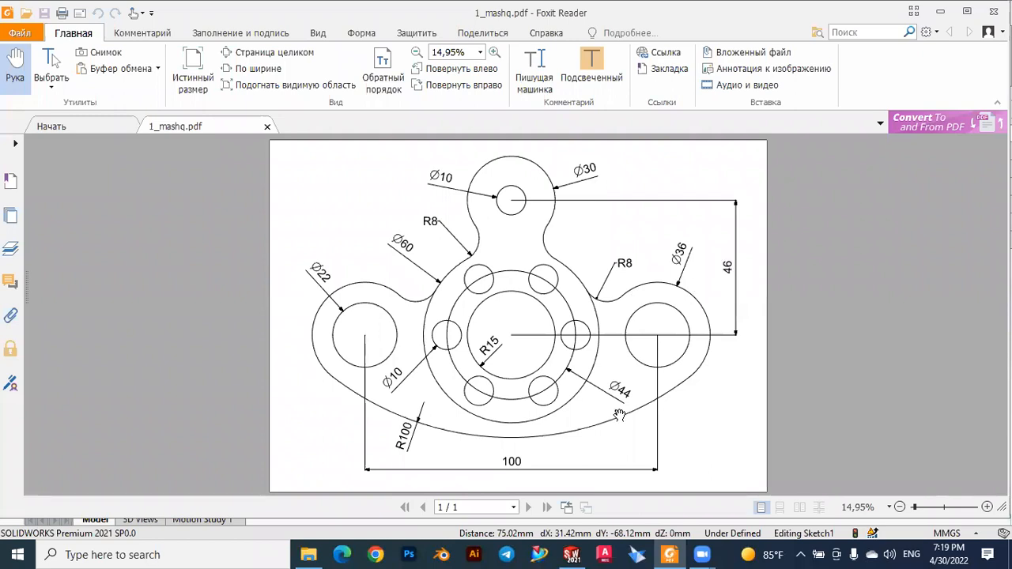
pyautogui.click(570, 555)
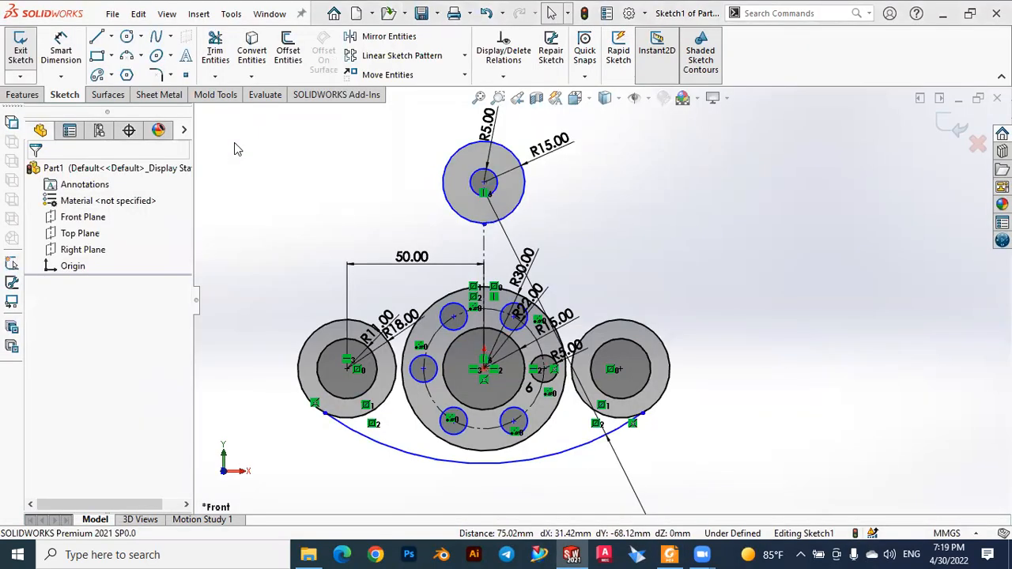
pyautogui.click(61, 44)
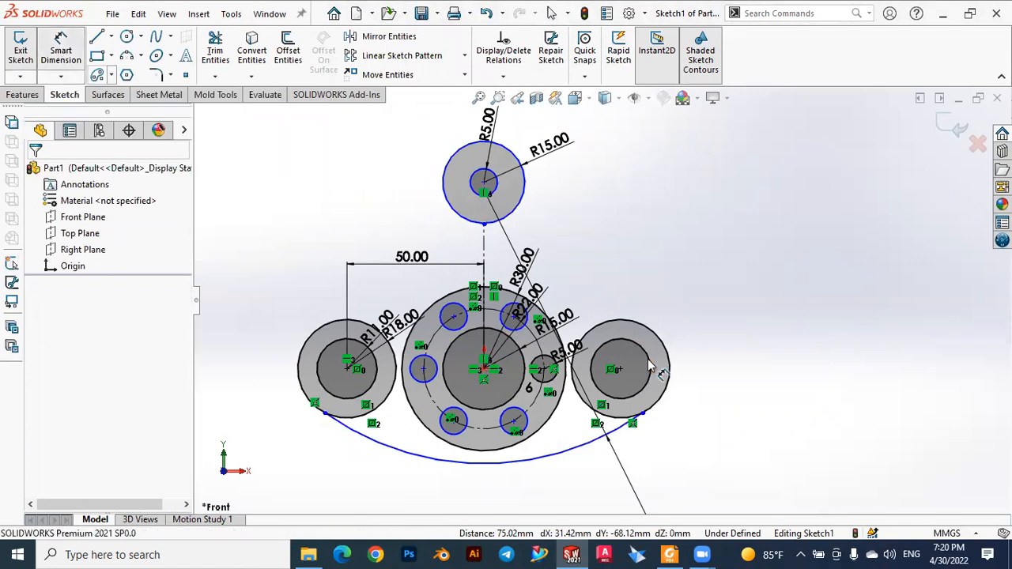
pyautogui.click(484, 368)
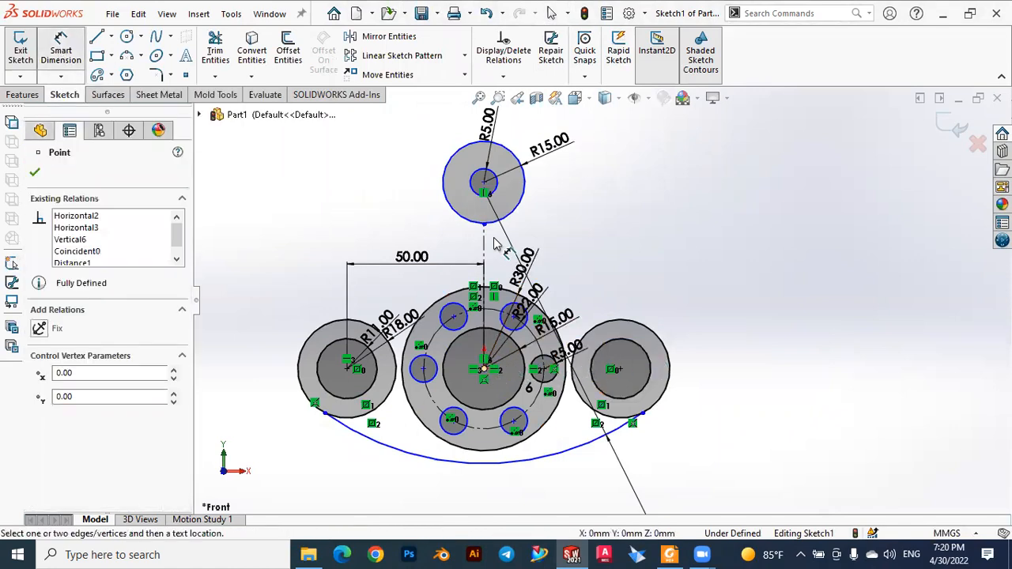
pyautogui.click(483, 184)
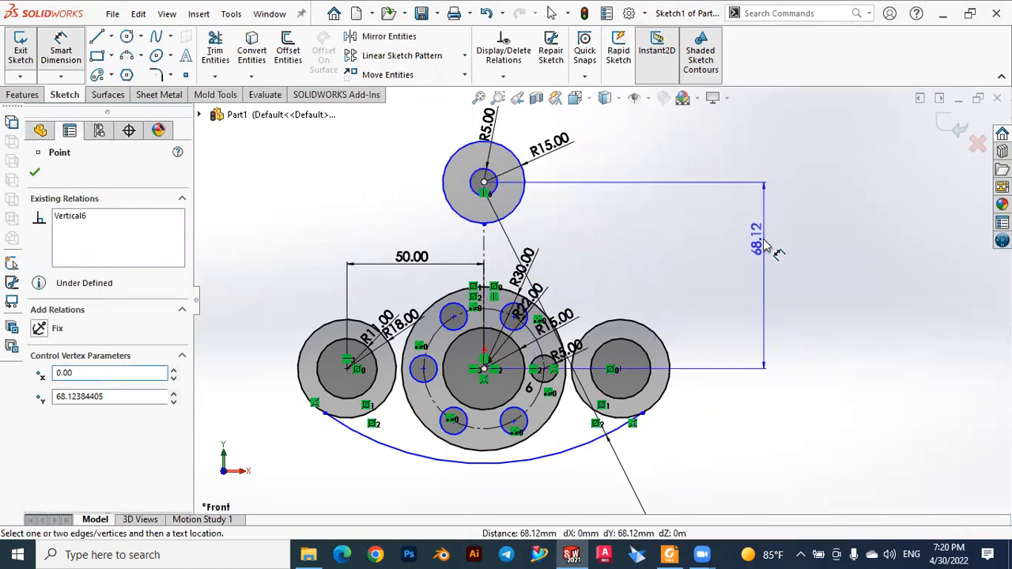
pyautogui.click(771, 248)
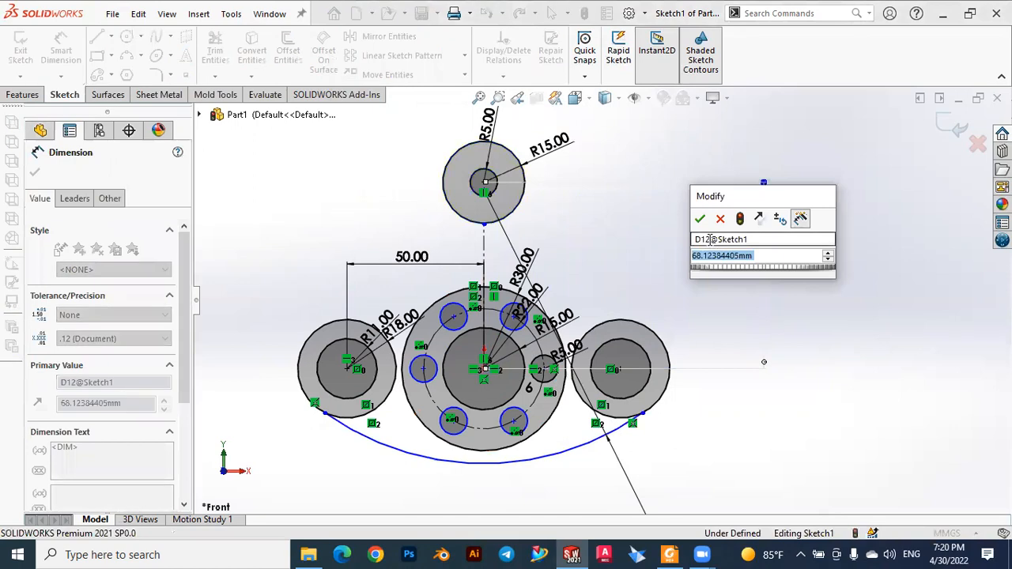
pyautogui.write('46')
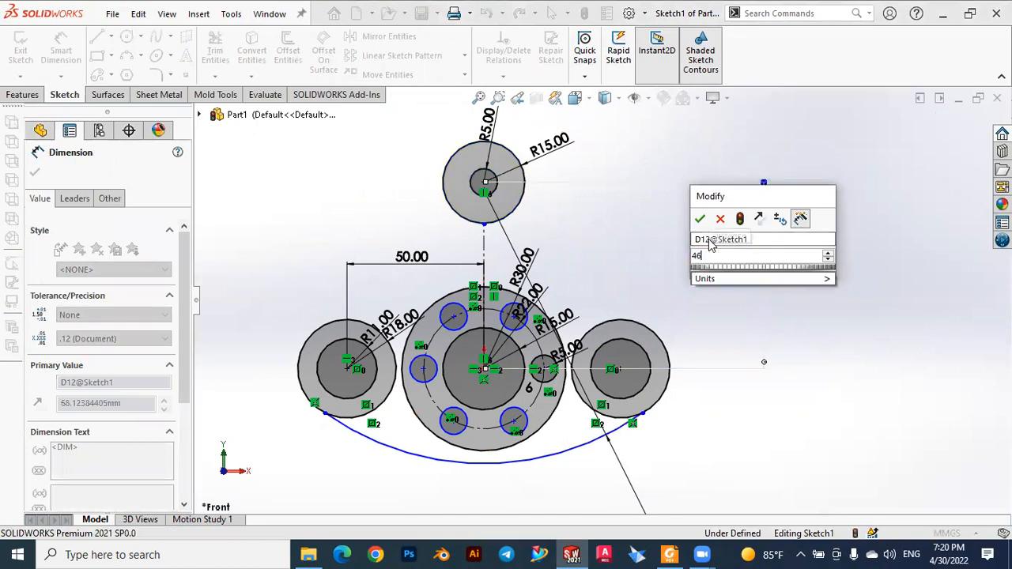
pyautogui.press('Return')
pyautogui.press('Escape')
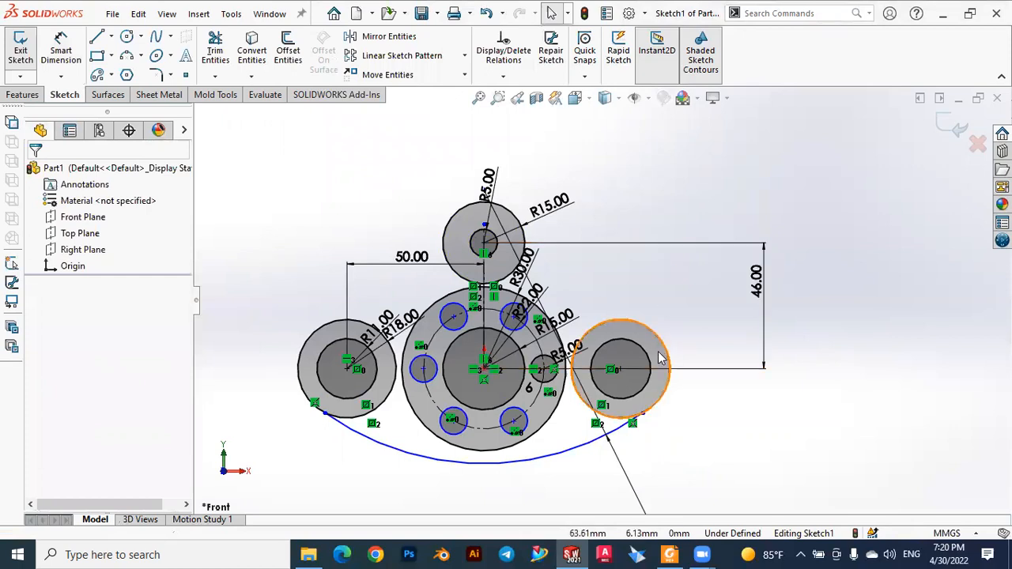
# Step: Check the fillet size in the PDF, and draw an 8 mm radius three-point arc joining the R30 circle to the top lug's outer circle on the left
pyautogui.click(670, 554)
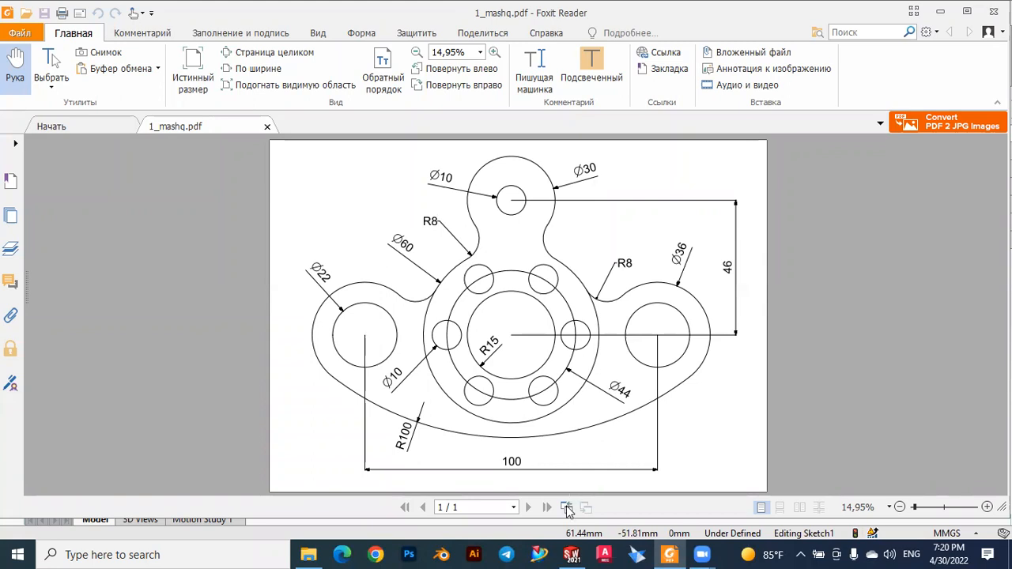
pyautogui.click(569, 554)
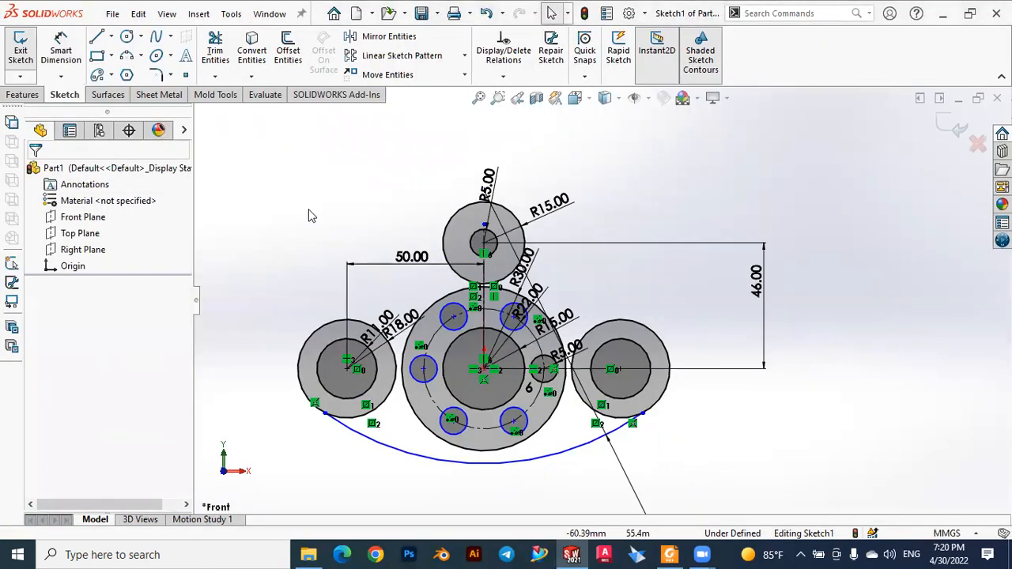
pyautogui.click(141, 59)
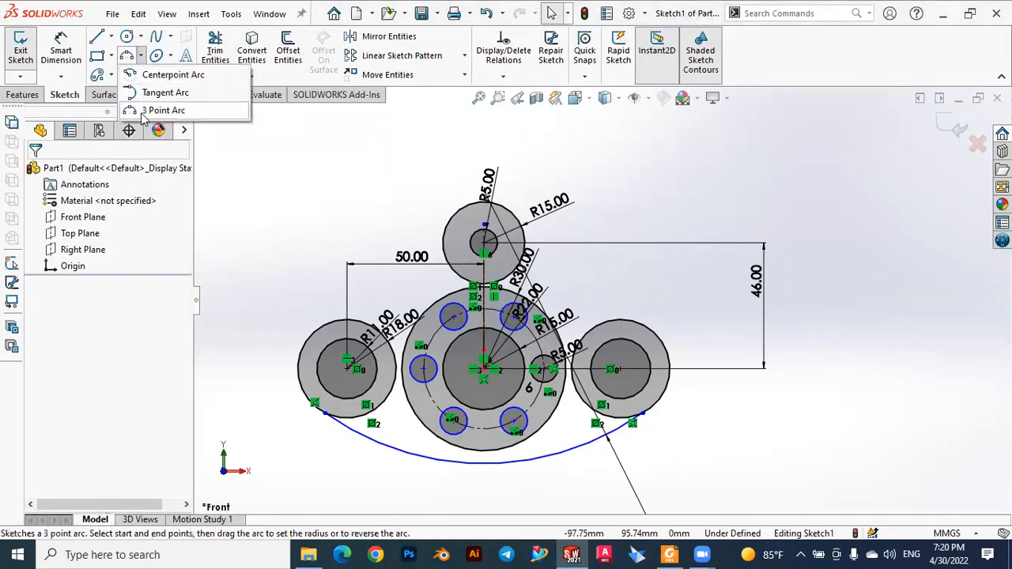
pyautogui.click(150, 111)
pyautogui.scroll(2, 525, 297)
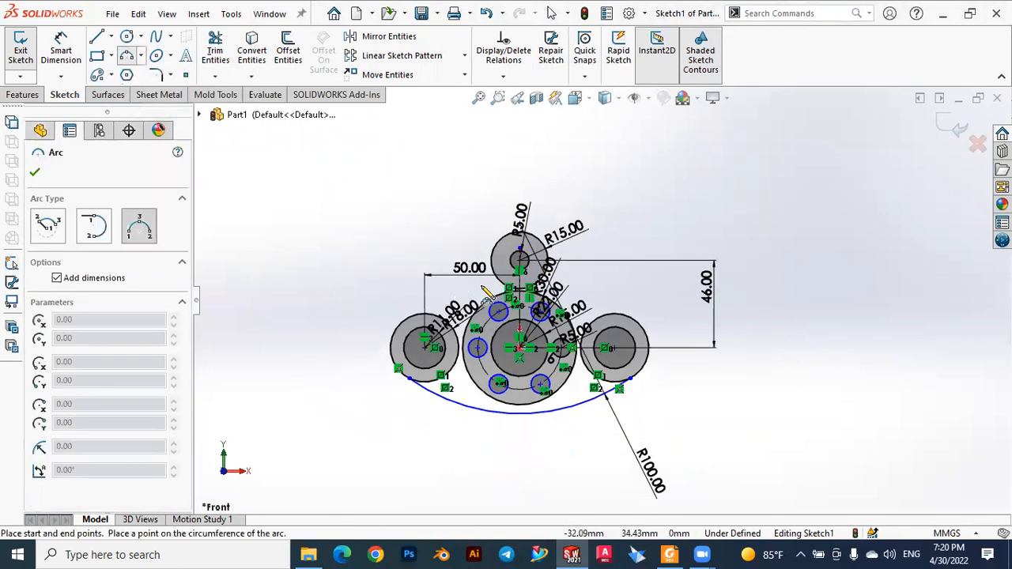
pyautogui.scroll(-3, 525, 297)
pyautogui.scroll(-2, 500, 289)
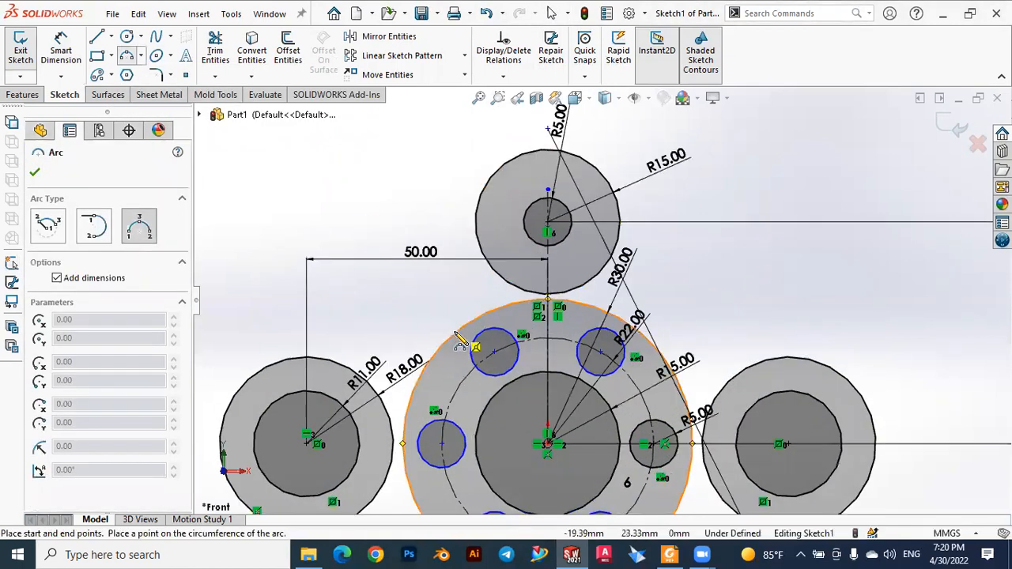
pyautogui.click(476, 231)
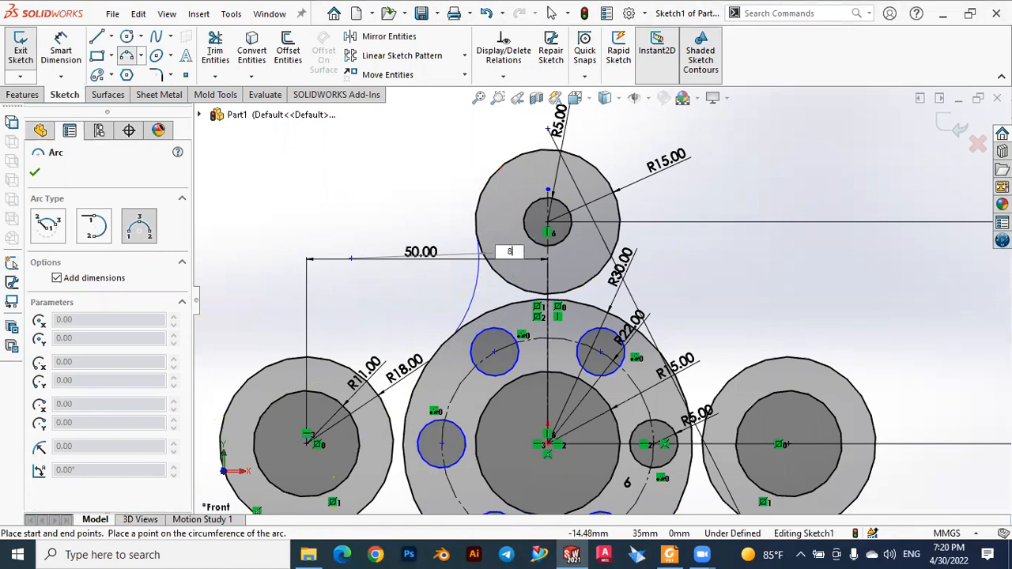
pyautogui.write('8')
pyautogui.press('Return')
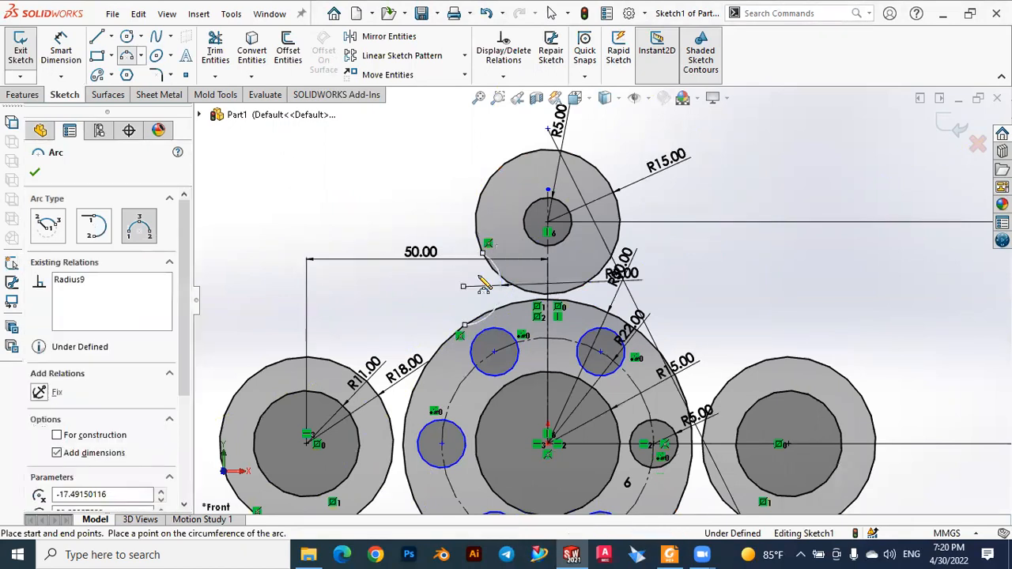
pyautogui.press('Escape')
# Step: Make the R8 arc tangent to the flange's R30 circle
pyautogui.scroll(2, 511, 291)
pyautogui.scroll(-2, 511, 291)
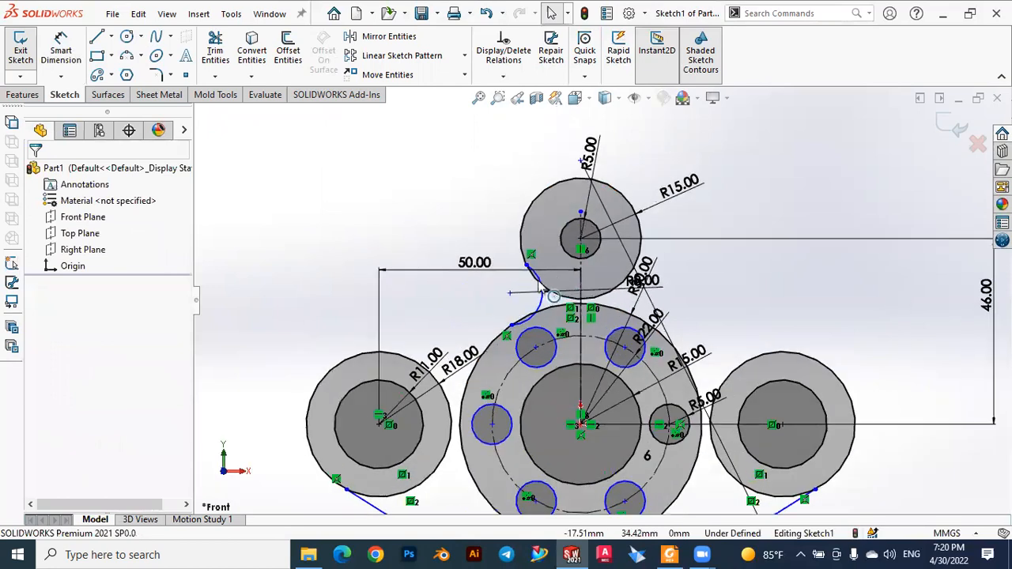
pyautogui.scroll(-4, 578, 341)
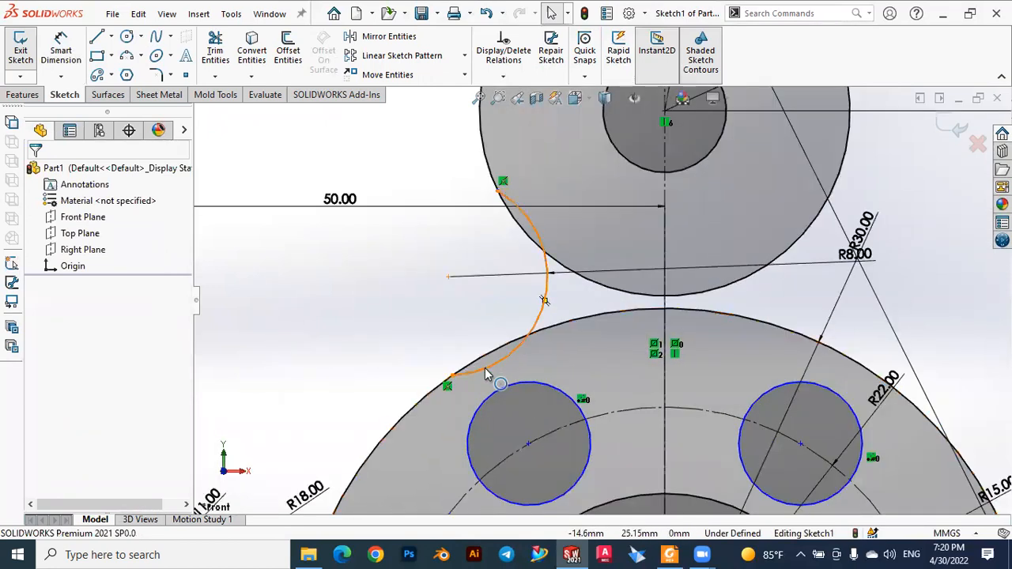
pyautogui.click(485, 368)
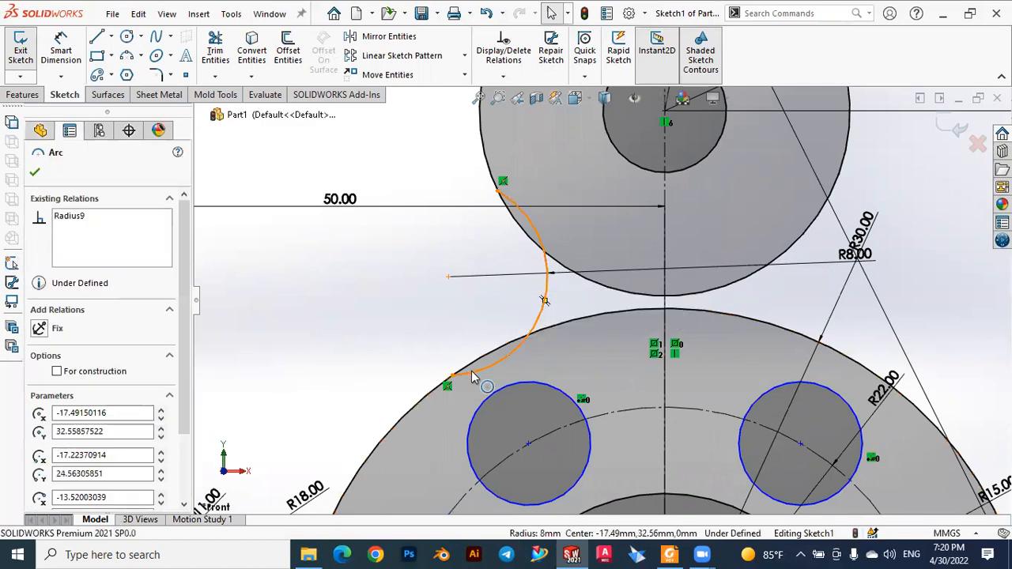
pyautogui.keyDown('ctrl'); pyautogui.click(433, 392); pyautogui.keyUp('ctrl')
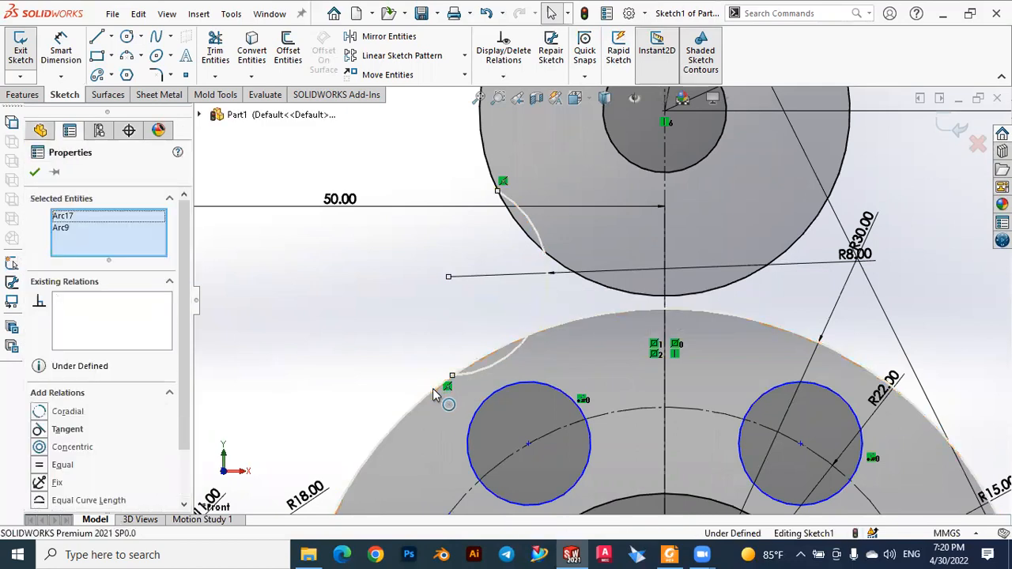
pyautogui.click(39, 429)
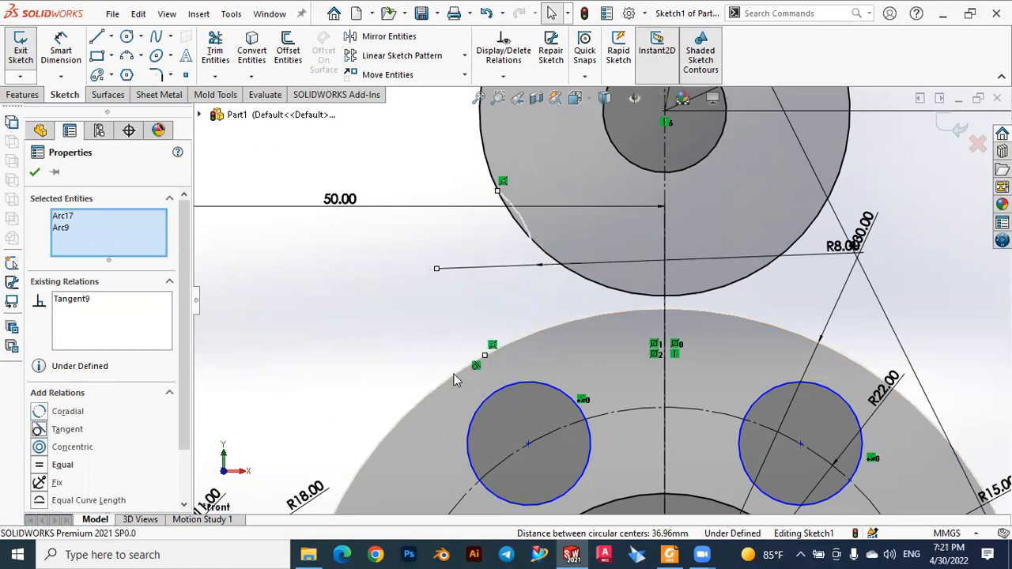
pyautogui.click(35, 173)
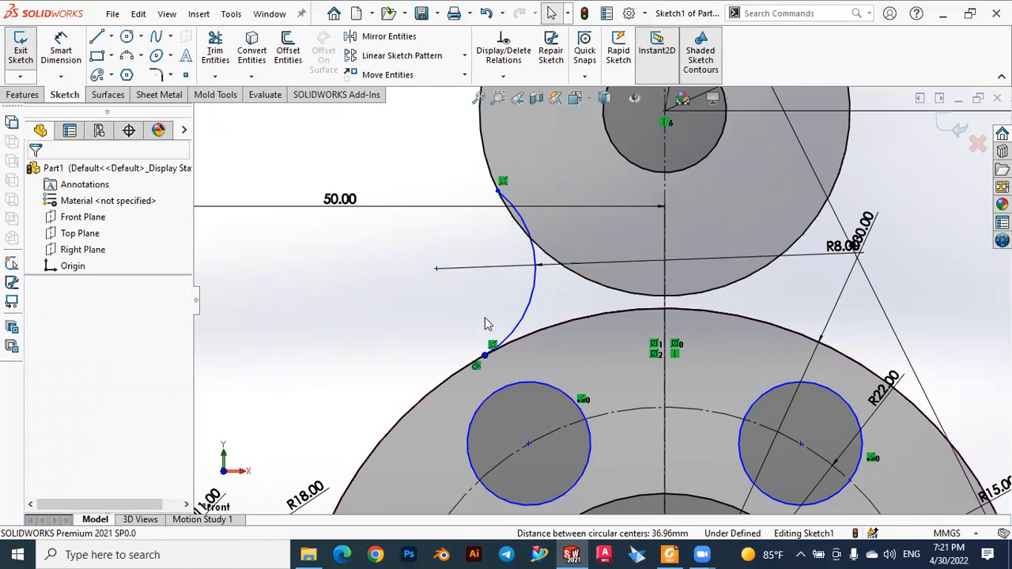
# Step: Make the R8 arc tangent to the top lug's outer circle, and move its radius dimension to the open area left of the arc
pyautogui.click(518, 221)
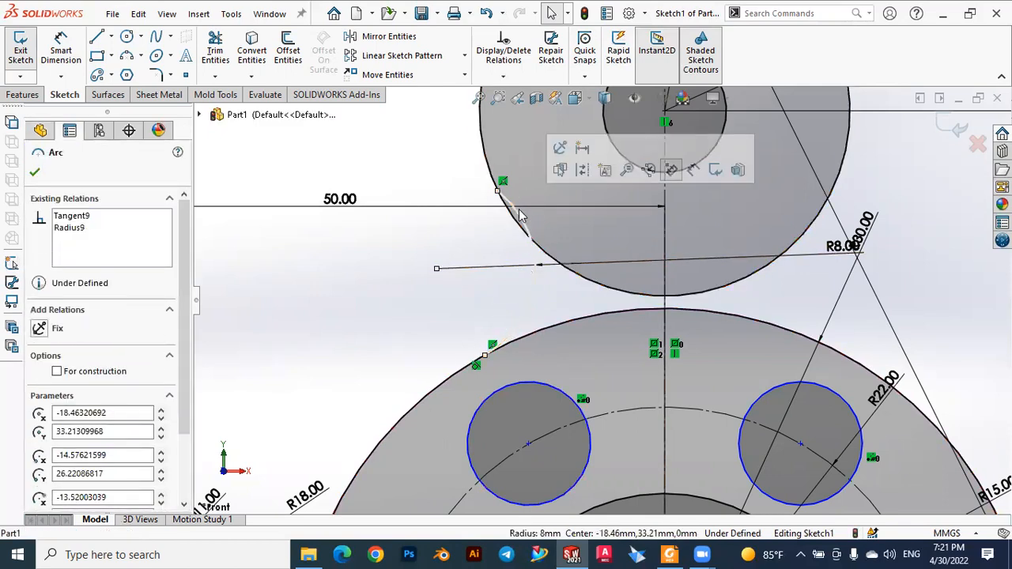
pyautogui.keyDown('ctrl'); pyautogui.click(490, 173); pyautogui.keyUp('ctrl')
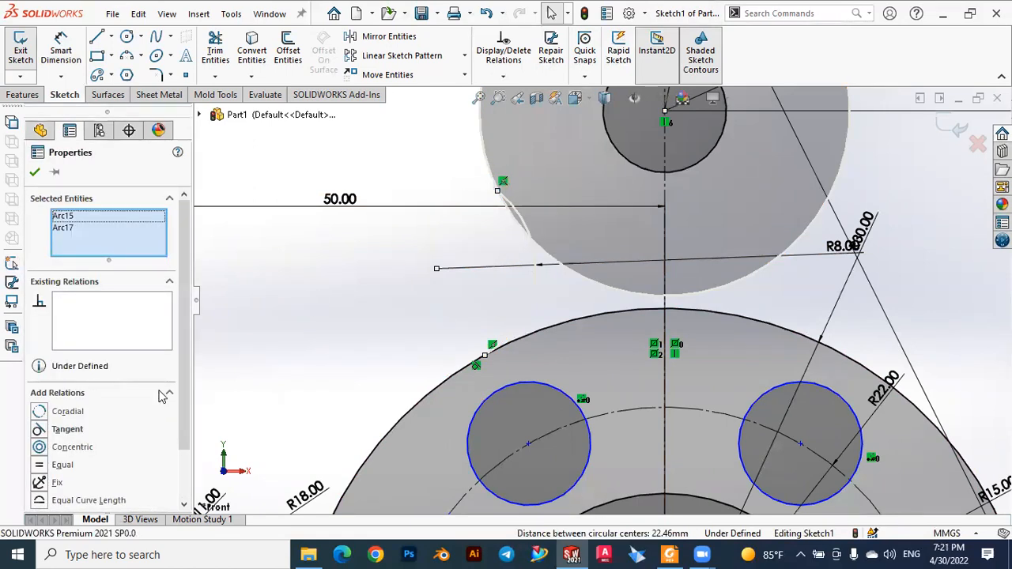
pyautogui.click(67, 431)
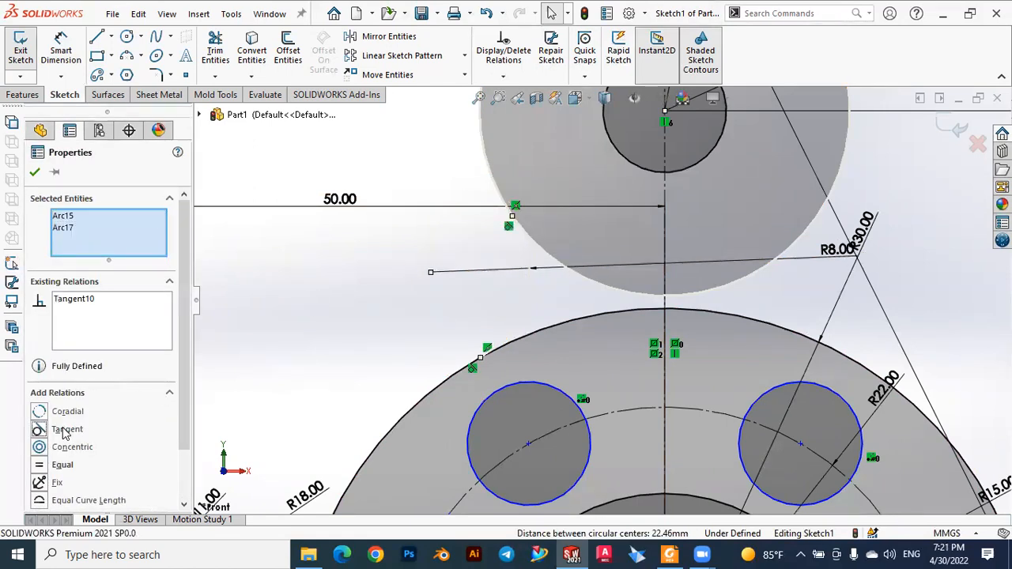
pyautogui.click(35, 175)
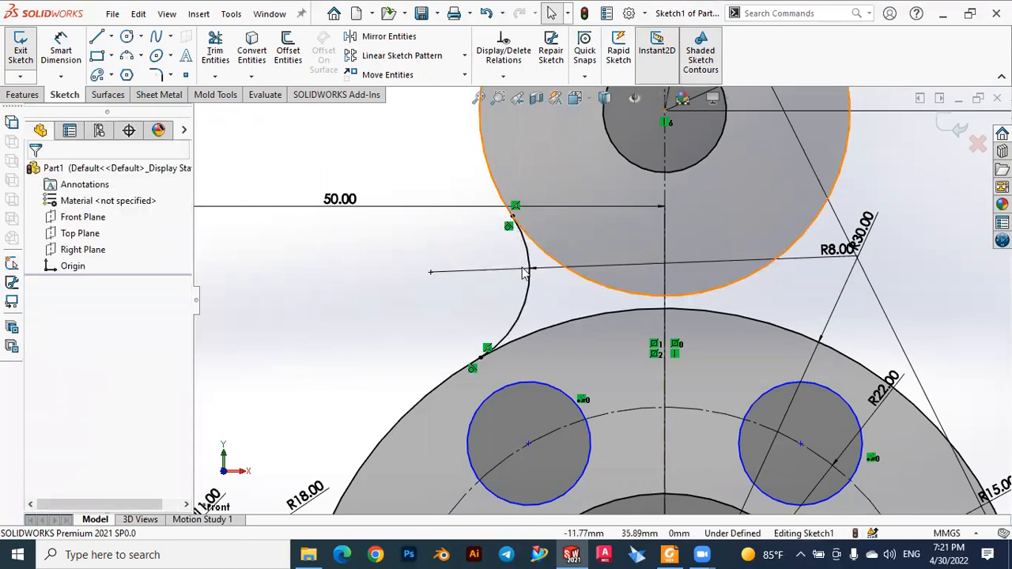
pyautogui.moveTo(831, 250); pyautogui.dragTo(425, 291)
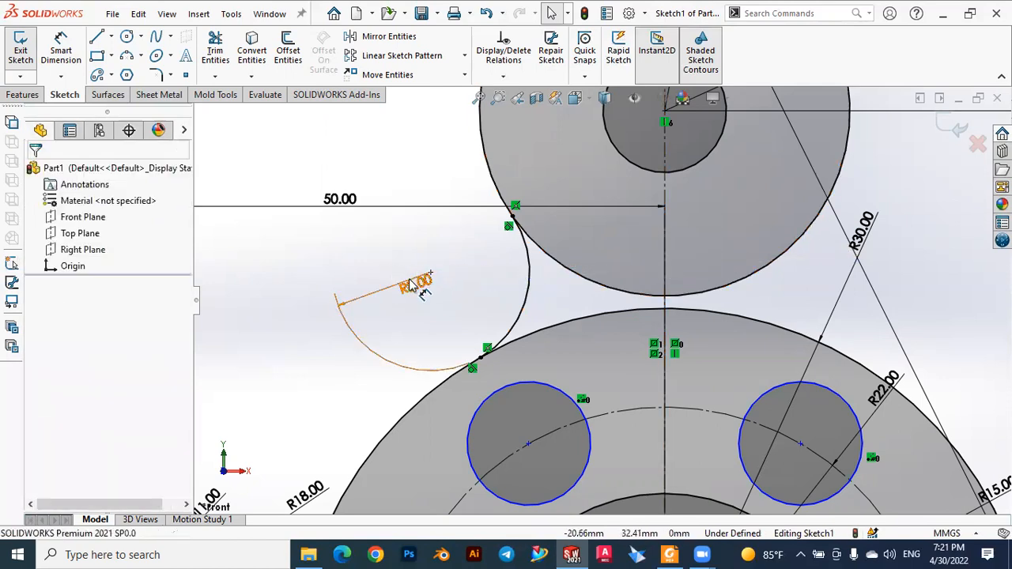
# Step: Mirror the R8 arc left of the top lug about the sketch's vertical centreline, keeping the original
pyautogui.scroll(3, 431, 280)
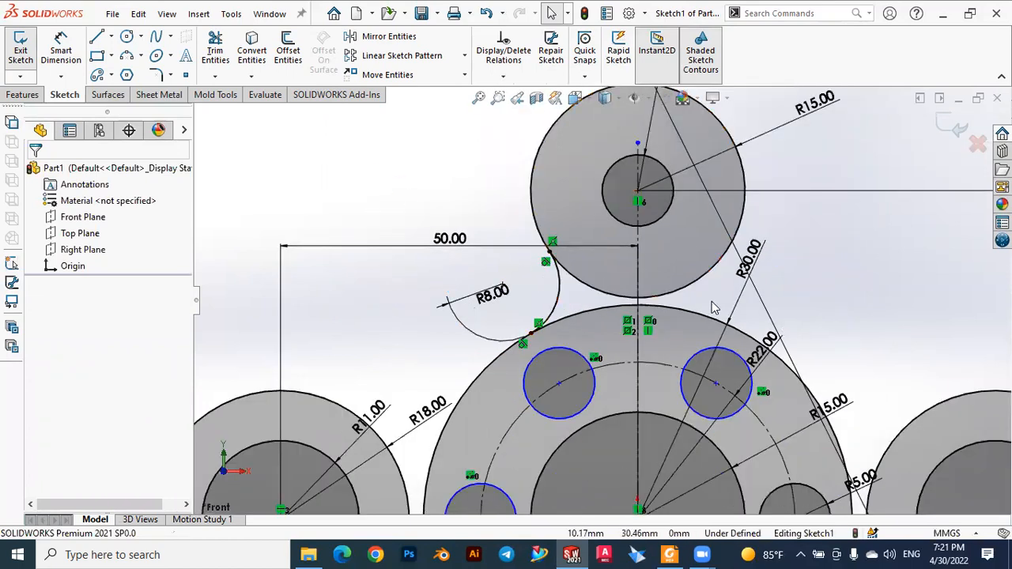
pyautogui.click(388, 43)
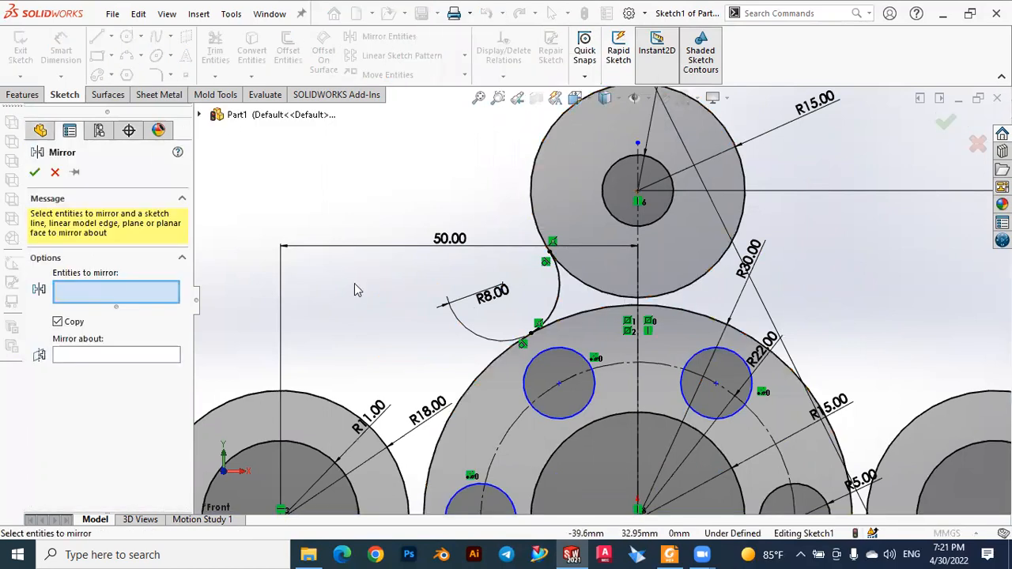
pyautogui.click(564, 301)
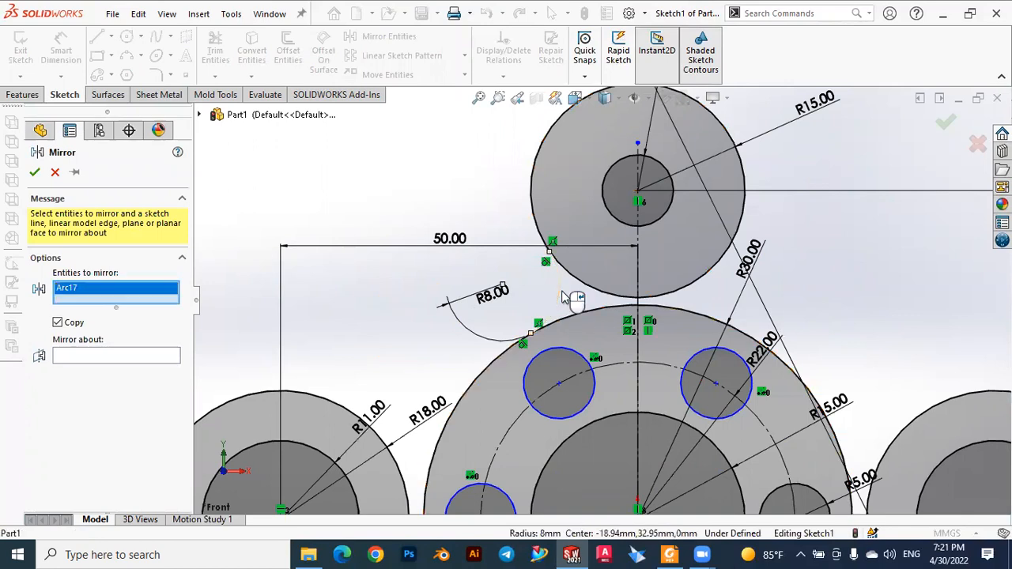
pyautogui.click(72, 356)
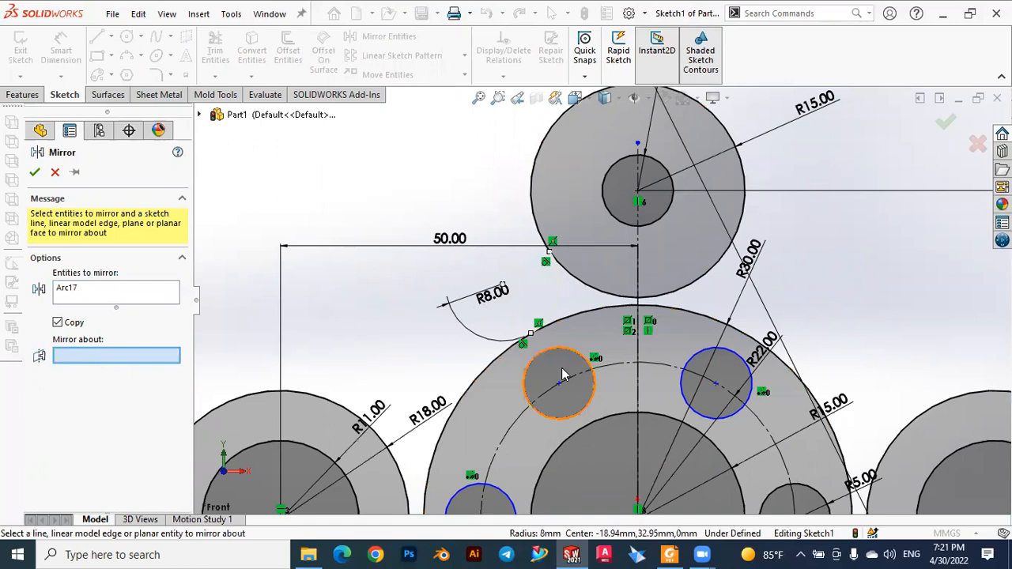
pyautogui.click(641, 346)
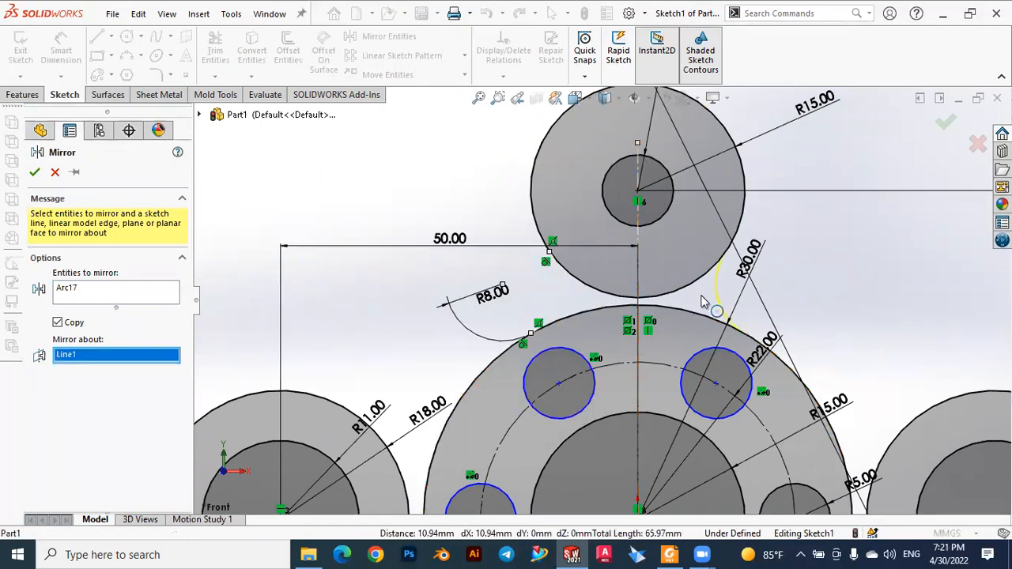
pyautogui.click(34, 171)
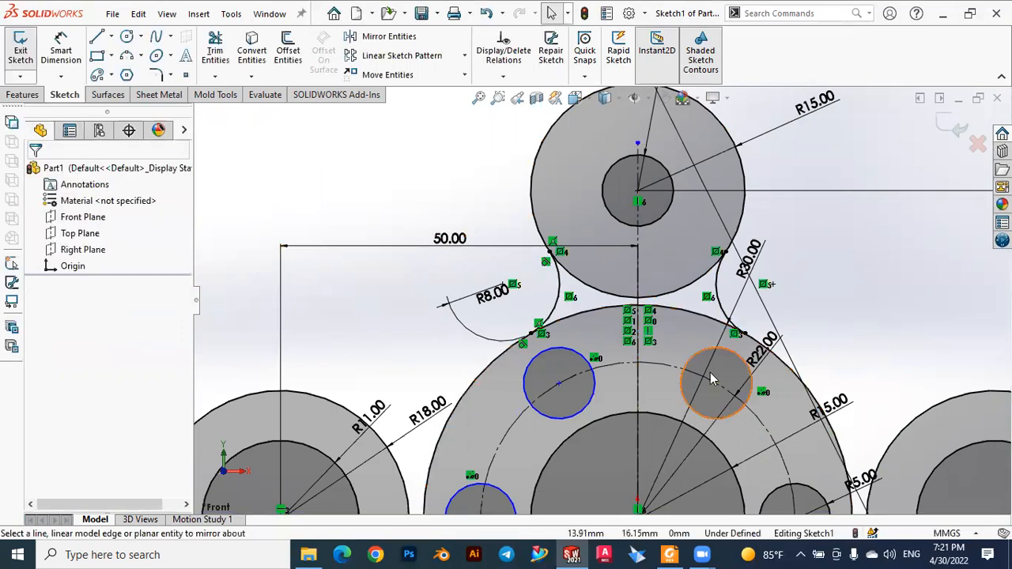
# Step: Check the side fillet size in the PDF, and draw an 8 mm radius three-point arc joining the left lug's outer circle to the flange's R30 circle
pyautogui.scroll(5, 520, 310)
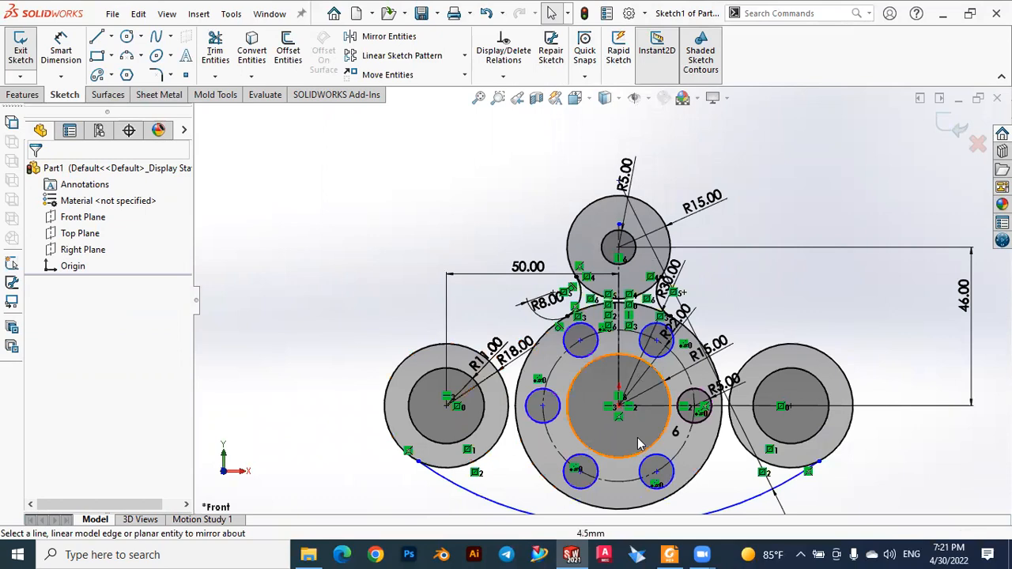
pyautogui.click(671, 553)
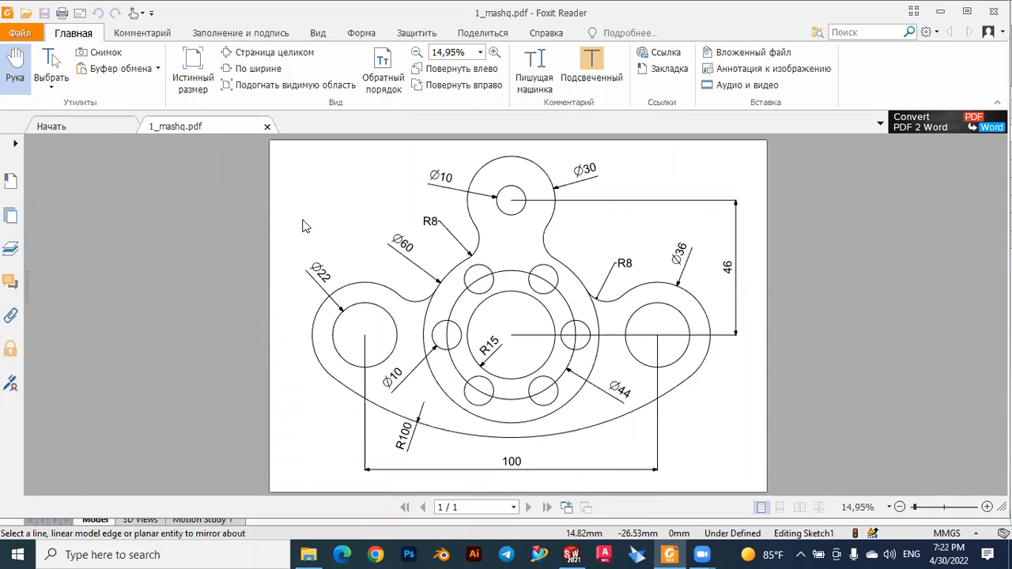
pyautogui.hotkey('alt', 'Tab')
pyautogui.click(142, 57)
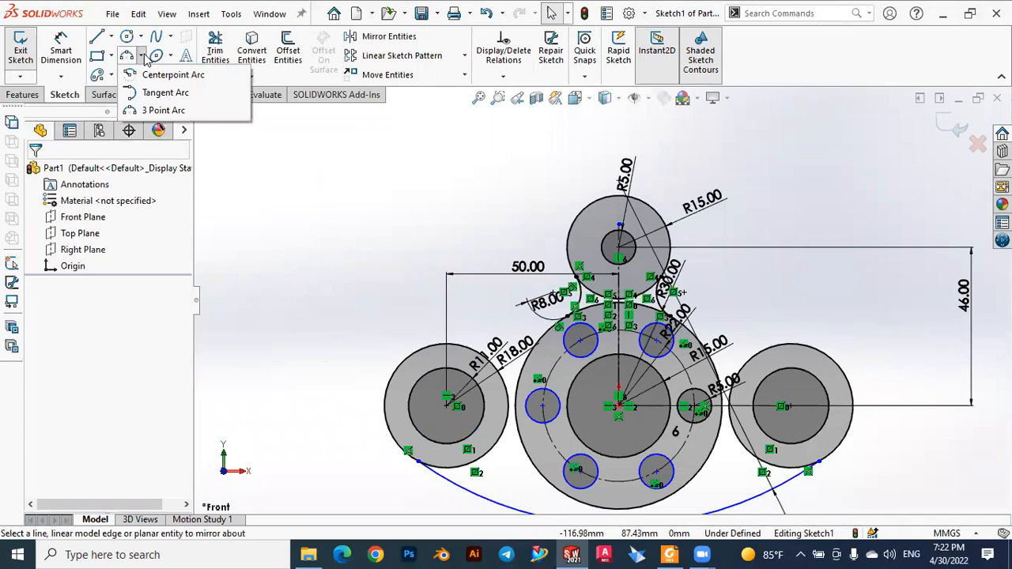
pyautogui.click(163, 110)
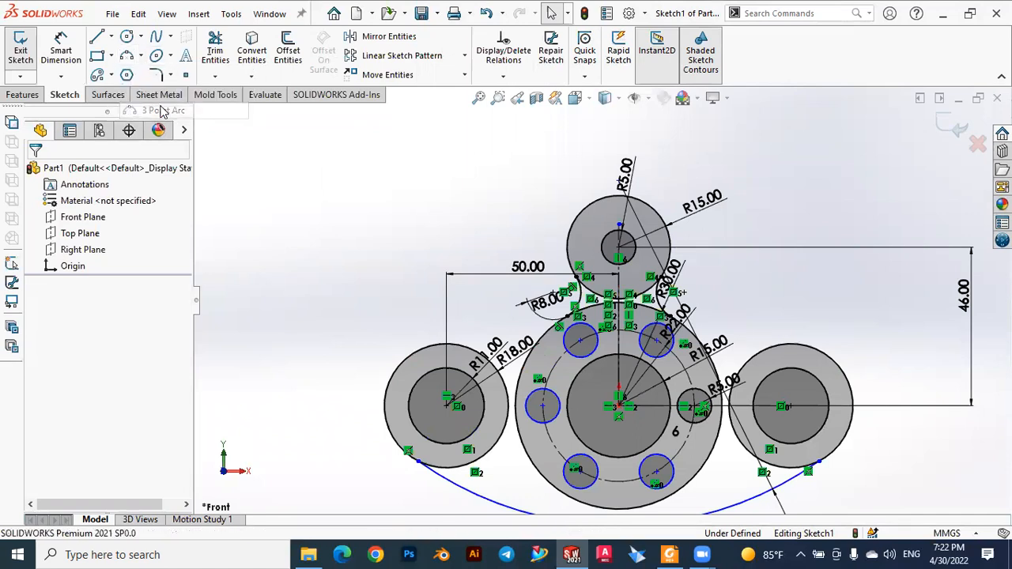
pyautogui.scroll(-8, 514, 376)
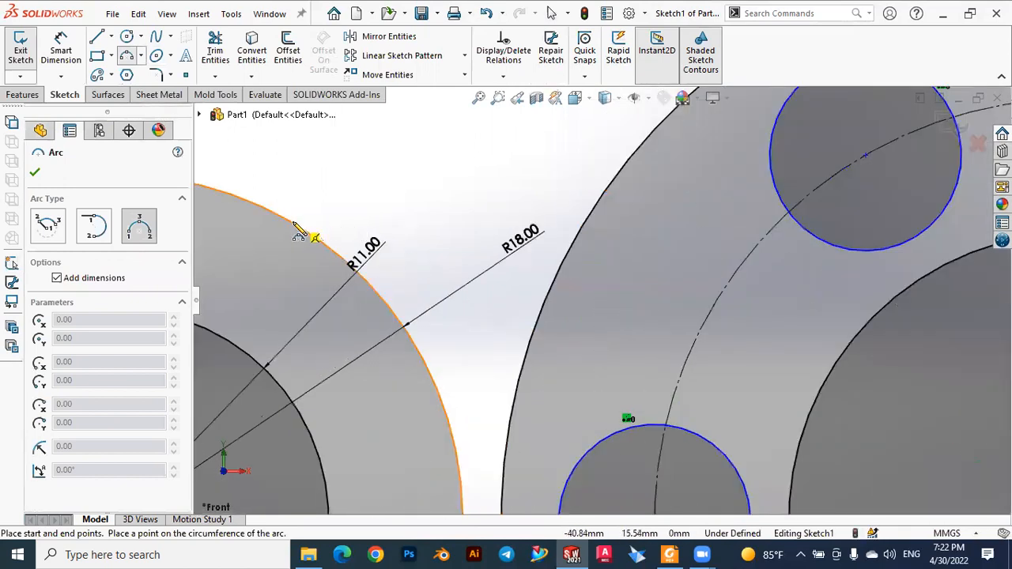
pyautogui.click(294, 224)
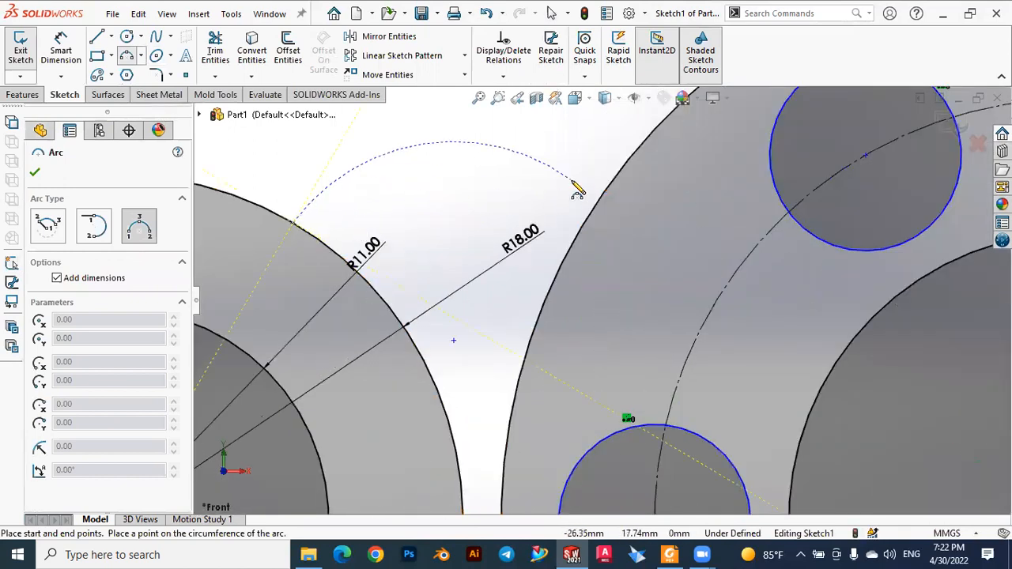
pyautogui.click(621, 169)
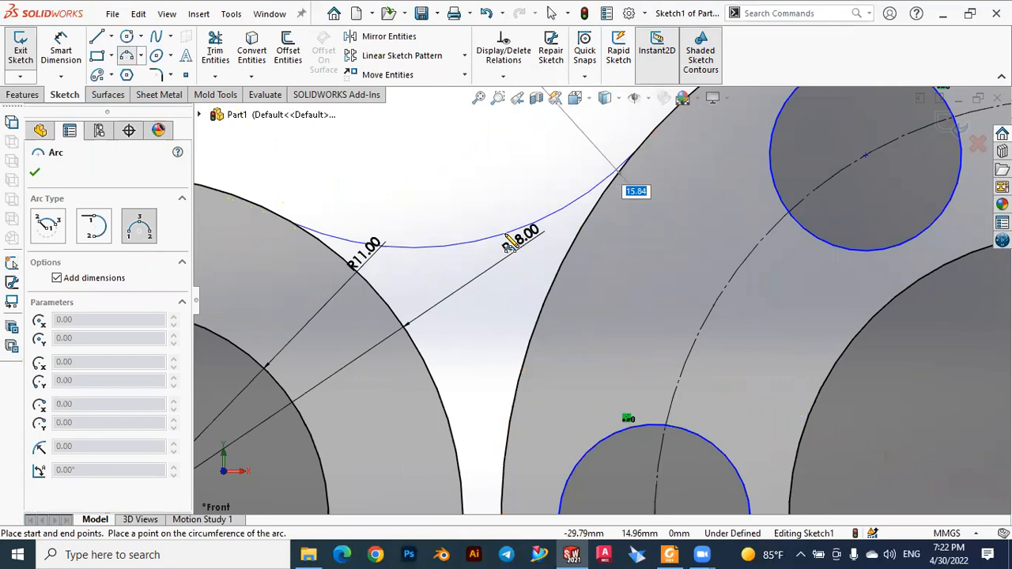
pyautogui.press('Return')
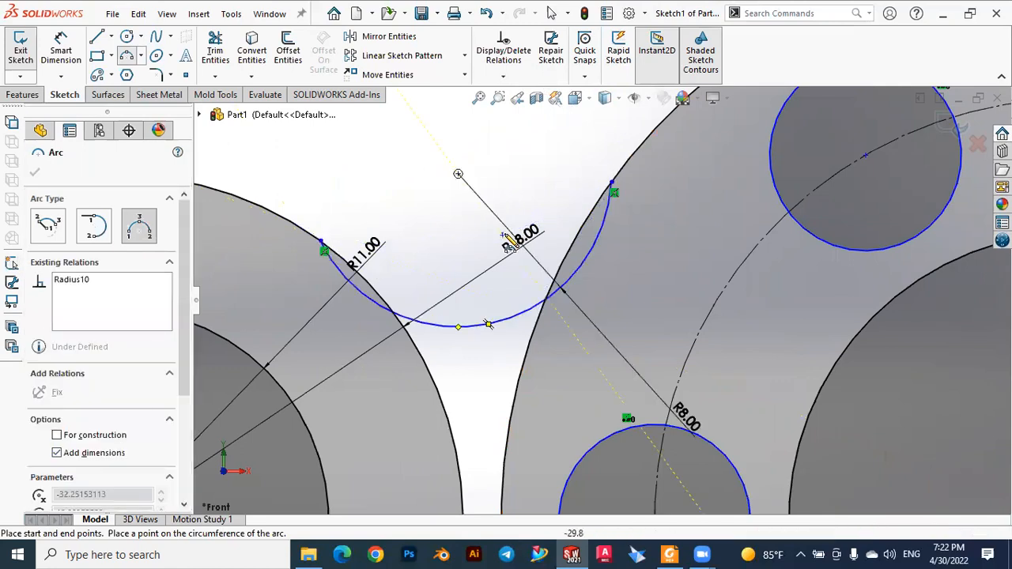
pyautogui.press('Escape')
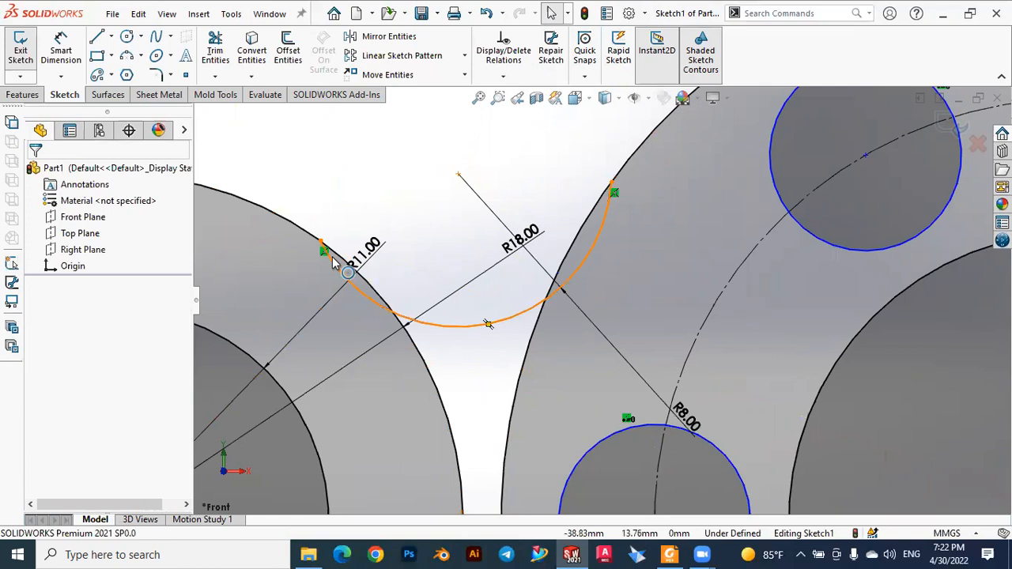
# Step: Make the new R8 arc tangent to the left lug's R18 outer circle
pyautogui.click(333, 260)
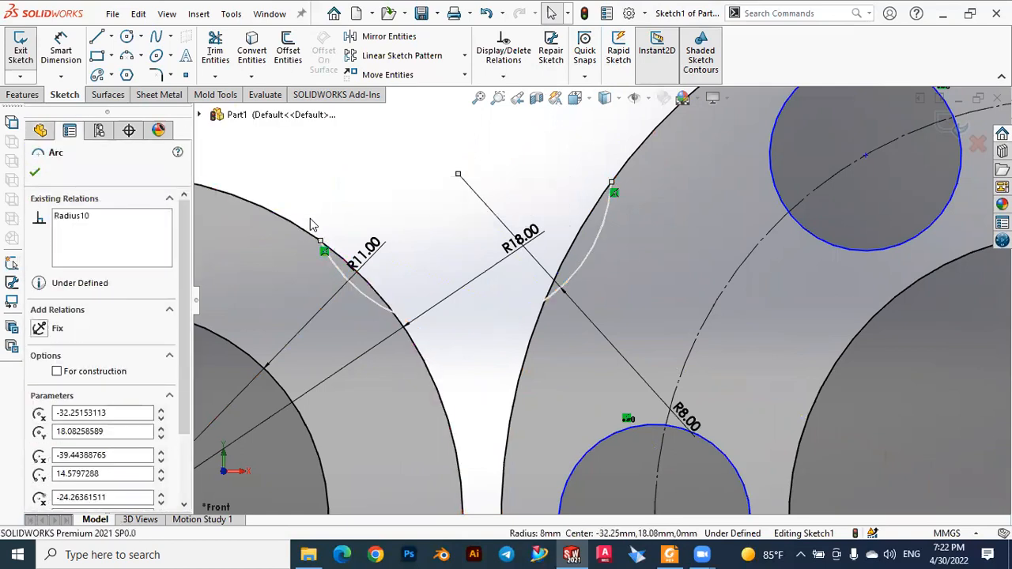
pyautogui.keyDown('ctrl'); pyautogui.click(281, 227); pyautogui.keyUp('ctrl')
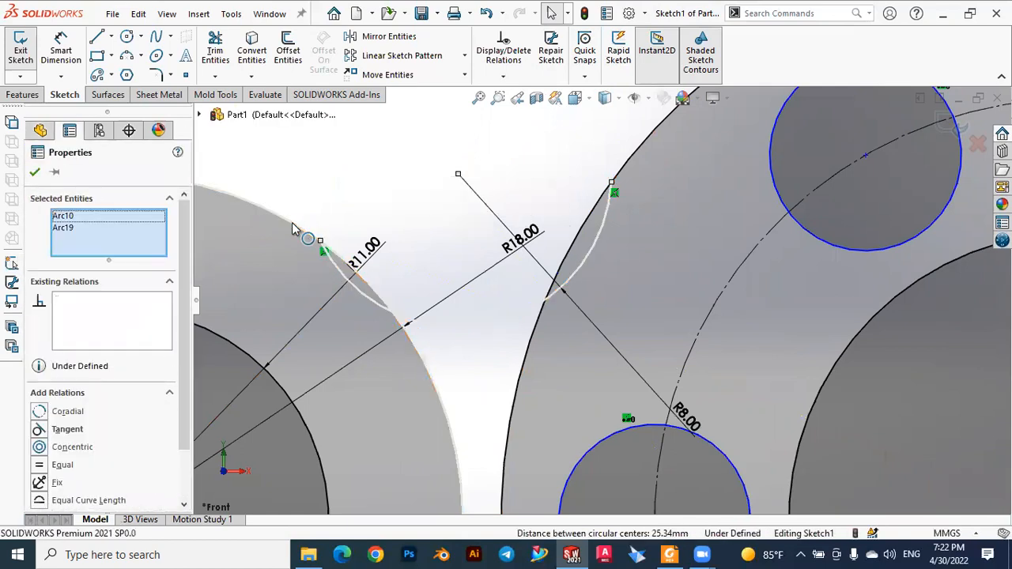
pyautogui.click(41, 431)
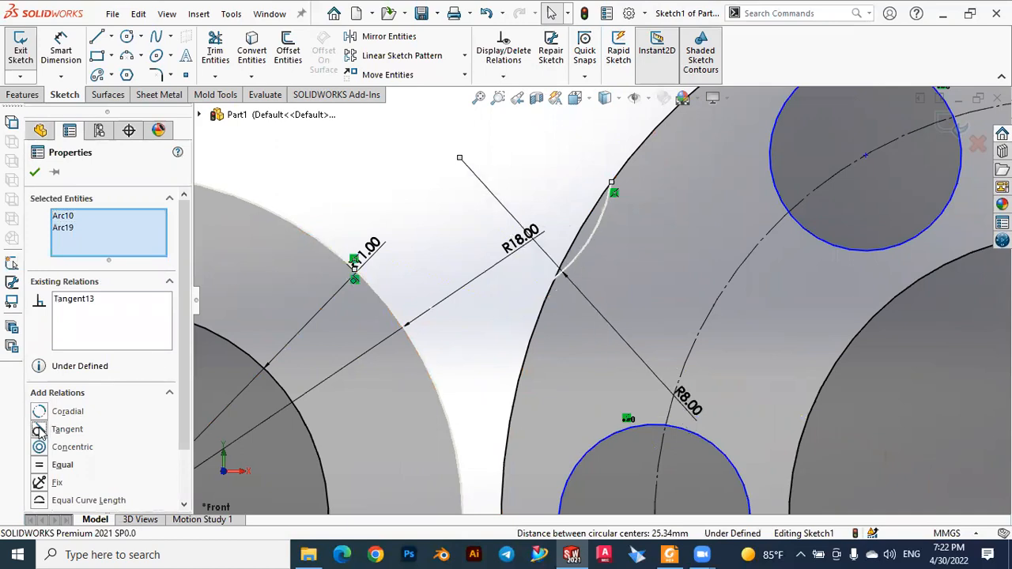
pyautogui.click(35, 172)
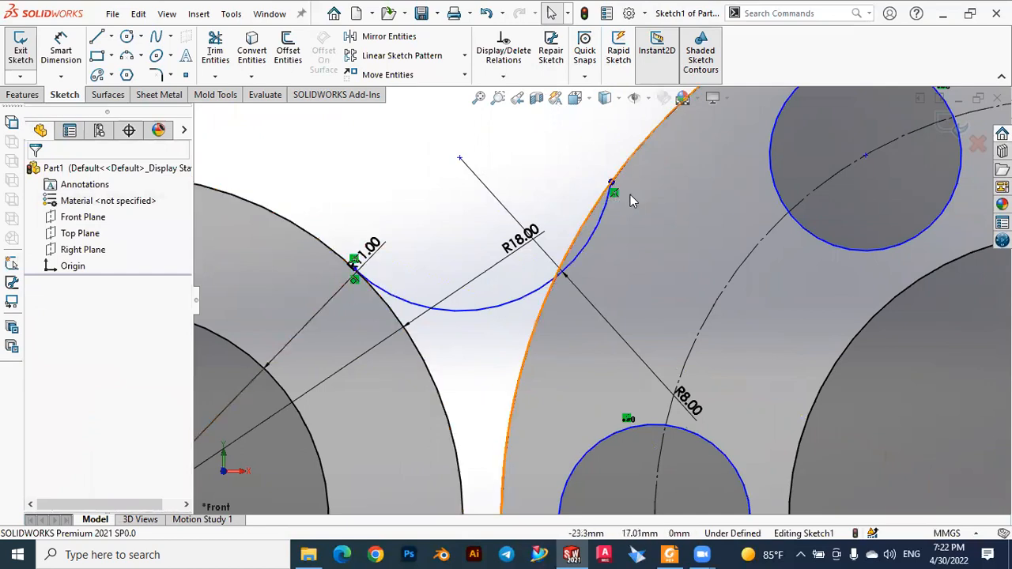
# Step: Make the left lug's R8 arc tangent to the flange's R30 circle
pyautogui.click(604, 209)
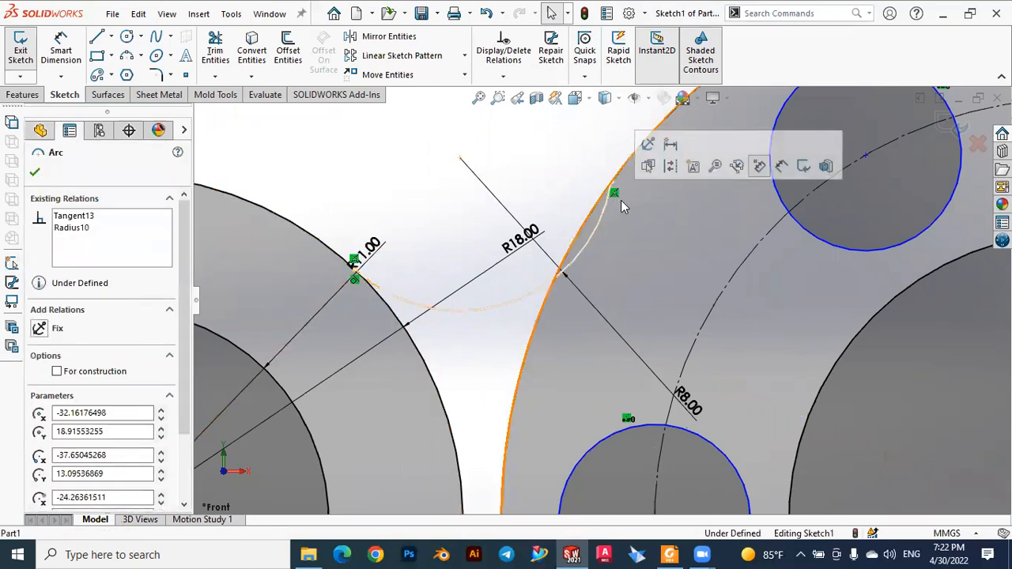
pyautogui.keyDown('ctrl'); pyautogui.click(628, 162); pyautogui.keyUp('ctrl')
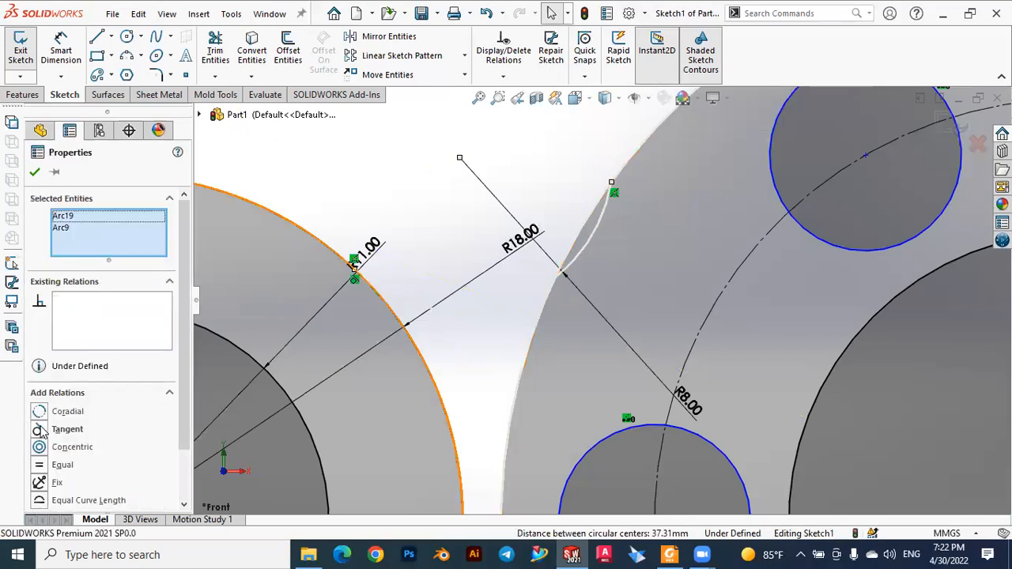
pyautogui.click(43, 430)
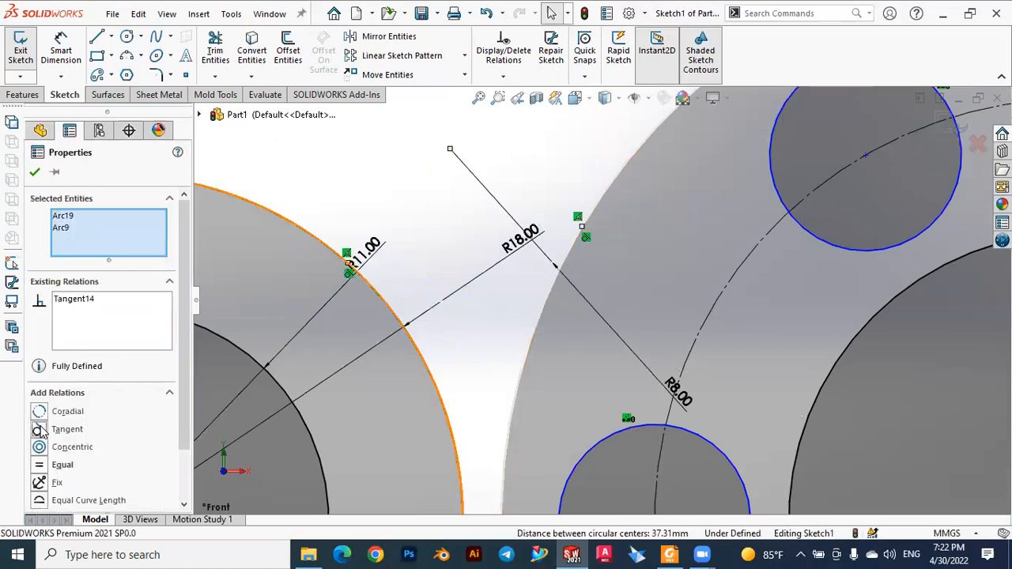
pyautogui.click(35, 173)
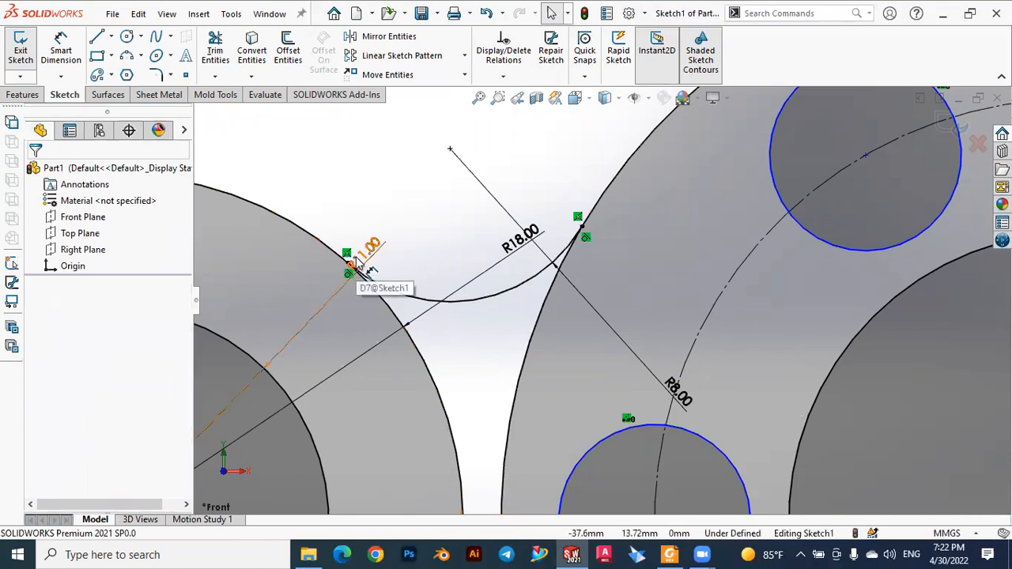
# Step: Mirror the left lug's R8 arc about the vertical centreline to blend the right lug into the flange
pyautogui.scroll(4, 506, 239)
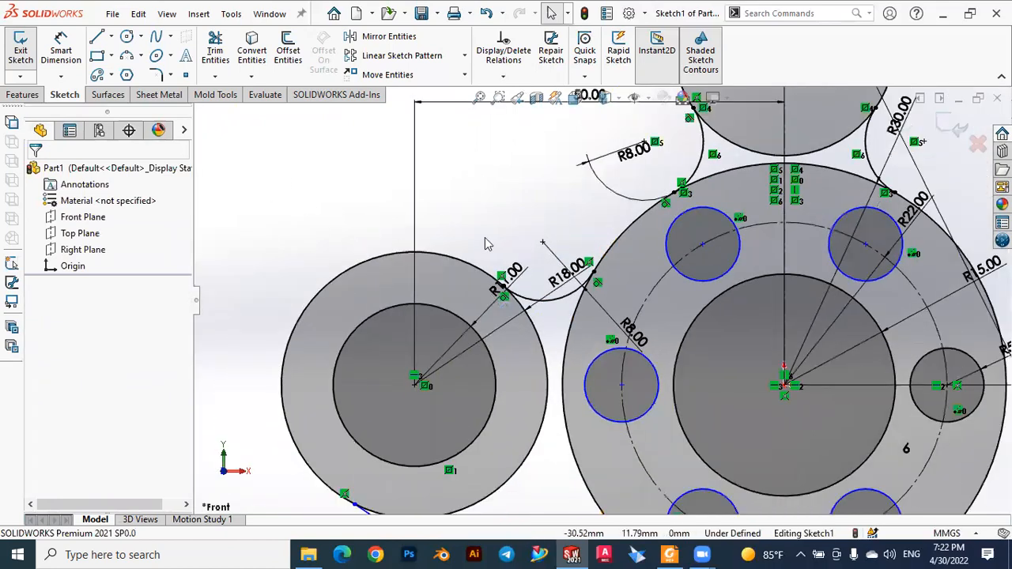
pyautogui.scroll(2, 487, 245)
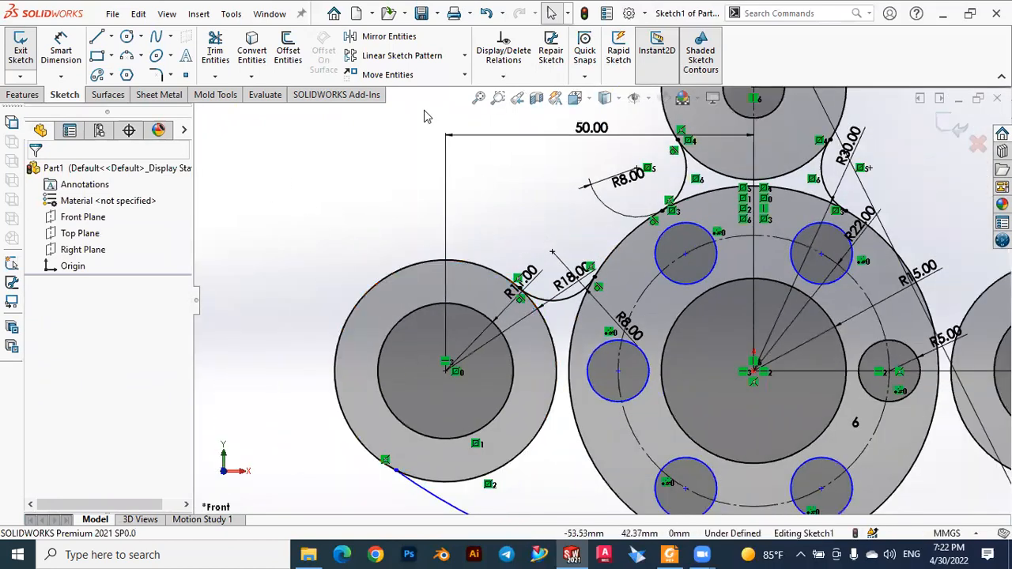
pyautogui.click(385, 47)
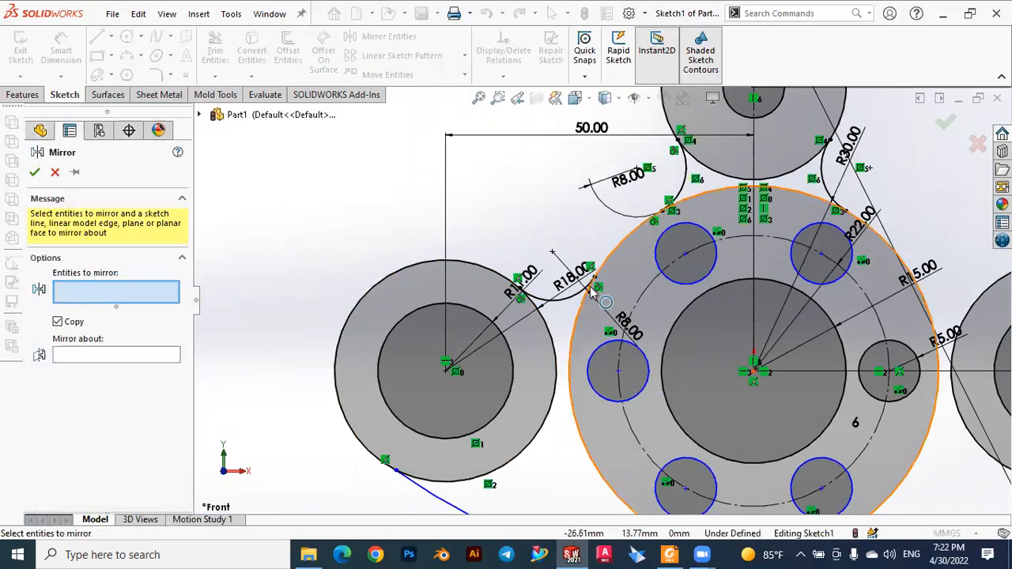
pyautogui.scroll(-5, 591, 290)
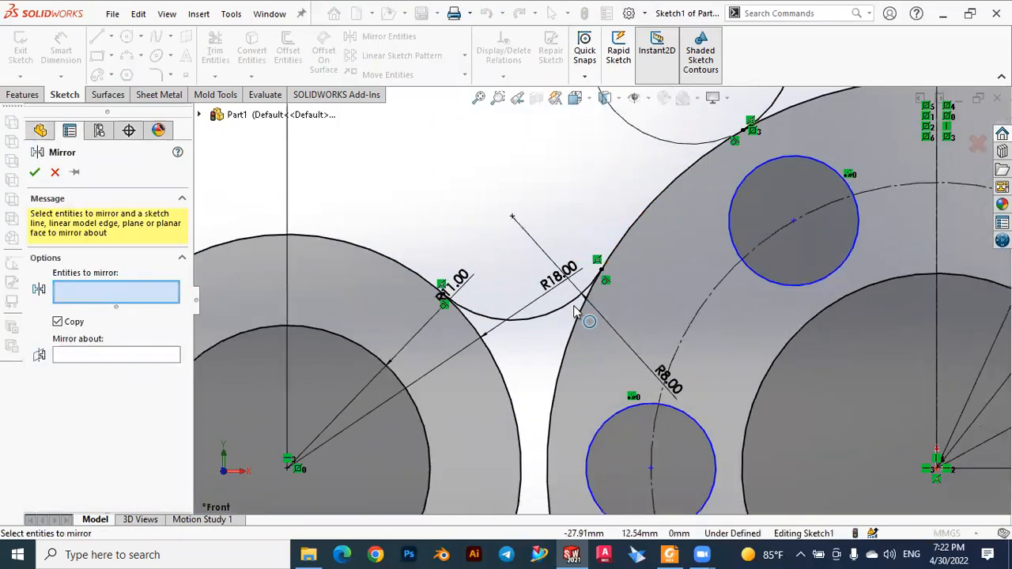
pyautogui.click(574, 311)
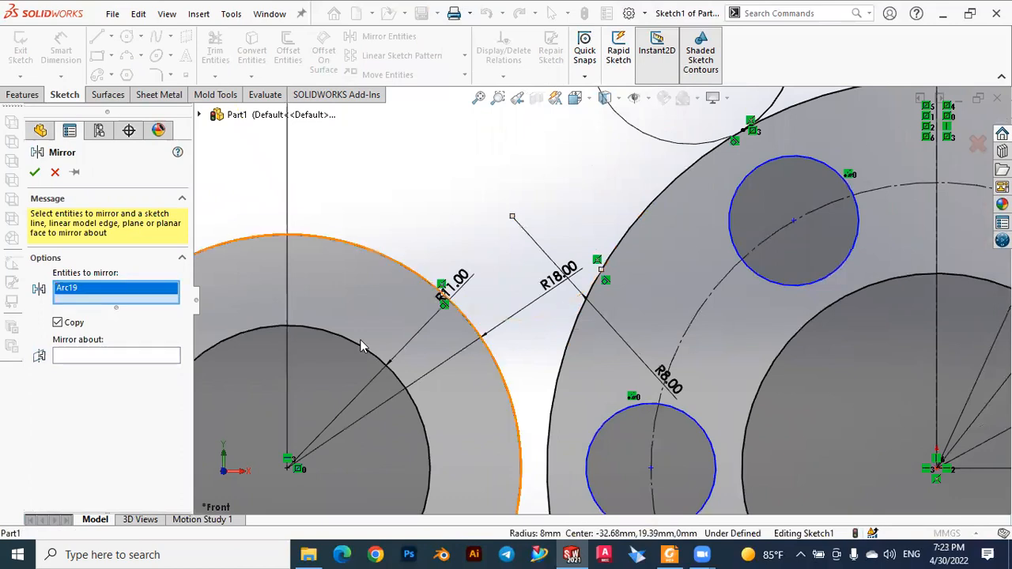
pyautogui.click(77, 357)
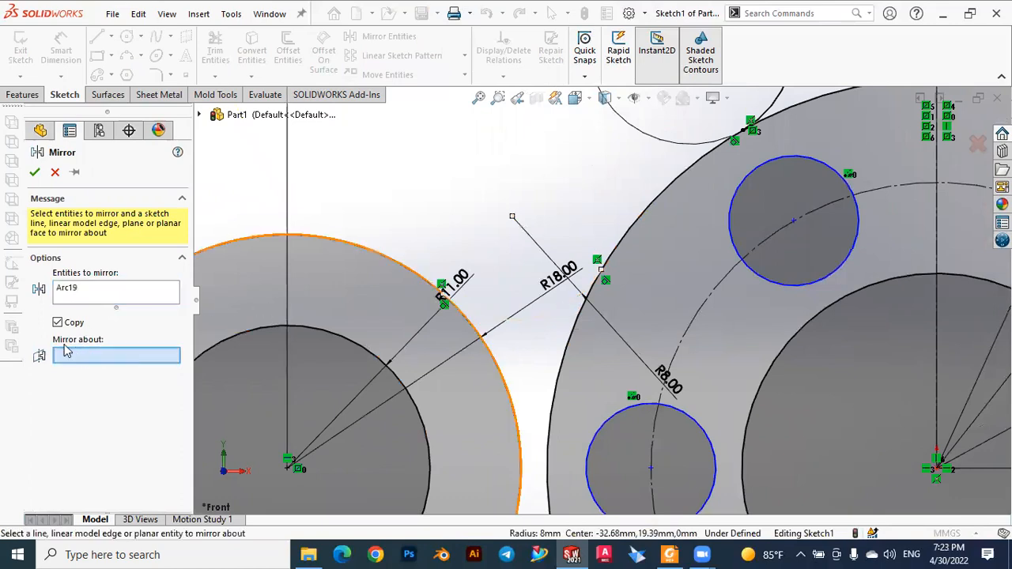
pyautogui.scroll(5, 254, 364)
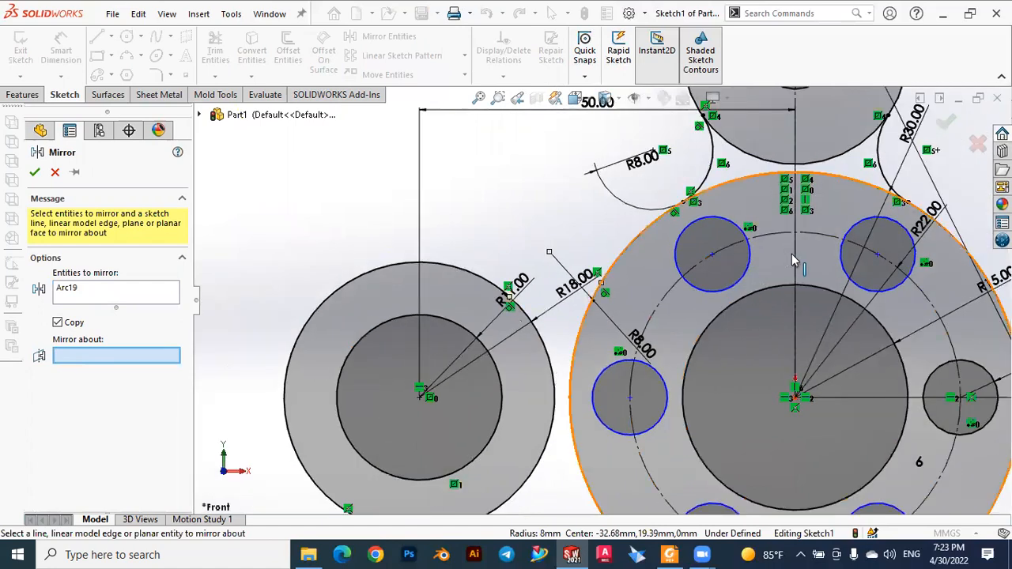
pyautogui.click(795, 261)
pyautogui.scroll(2, 731, 285)
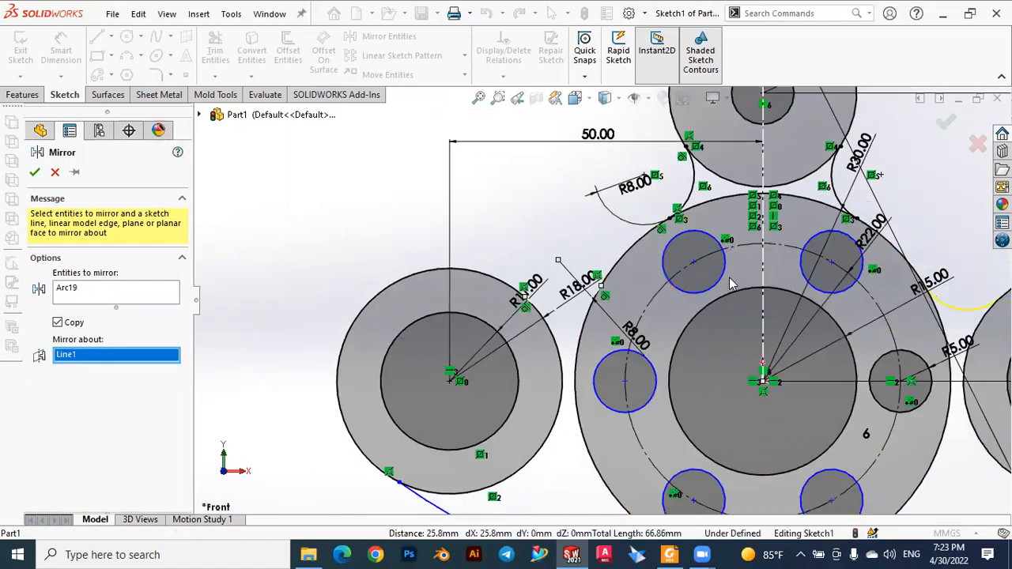
pyautogui.scroll(4, 731, 285)
pyautogui.scroll(-3, 755, 311)
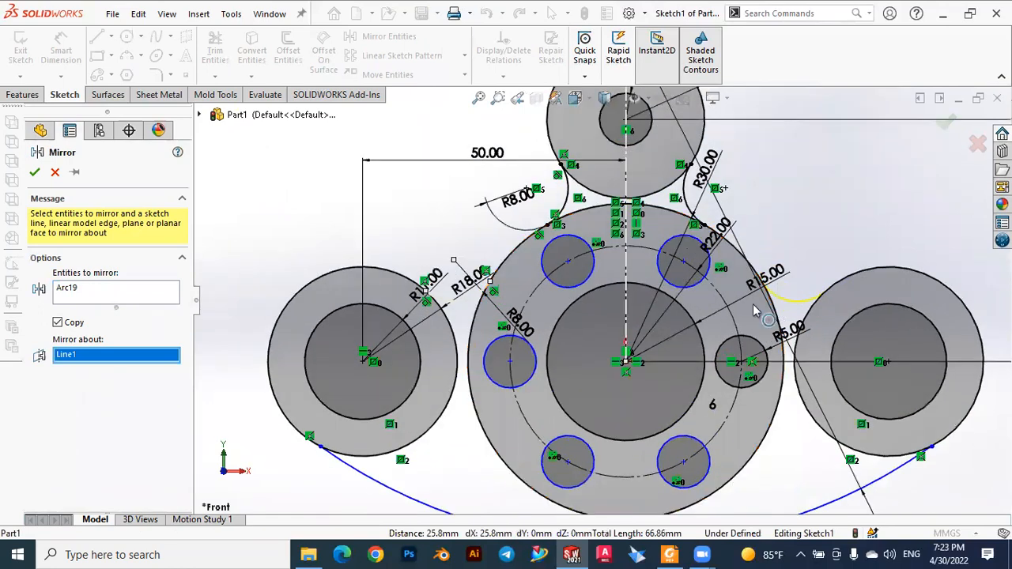
pyautogui.click(35, 172)
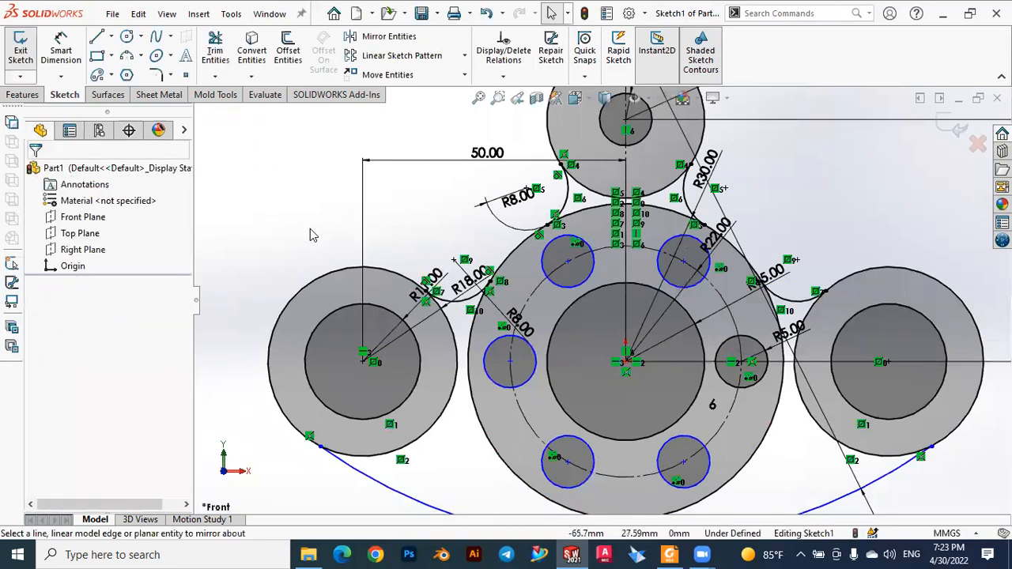
# Step: Compare the whole flange sketch with the 1_mashq.pdf drawing in Foxit Reader
pyautogui.press('f')
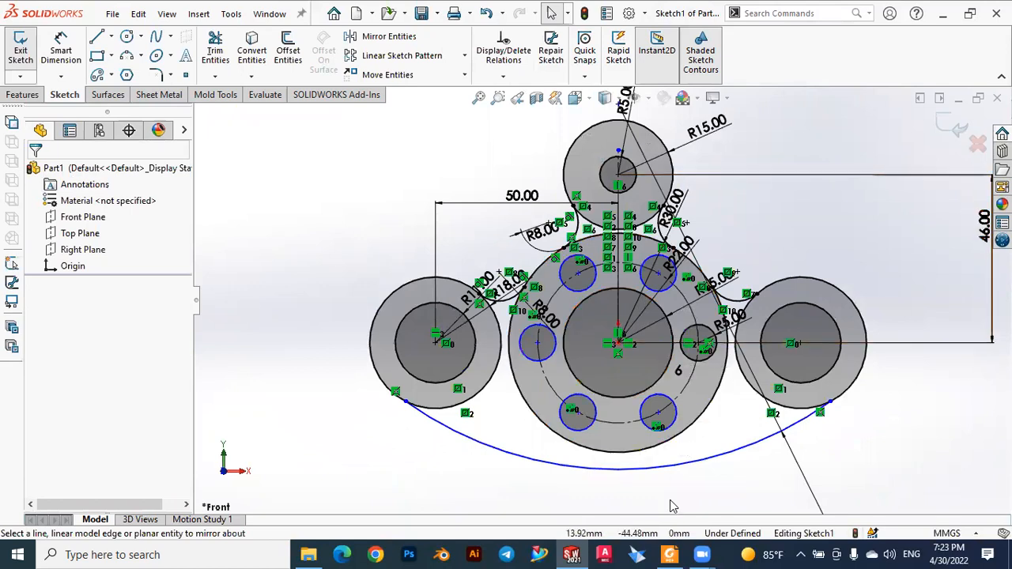
pyautogui.click(669, 554)
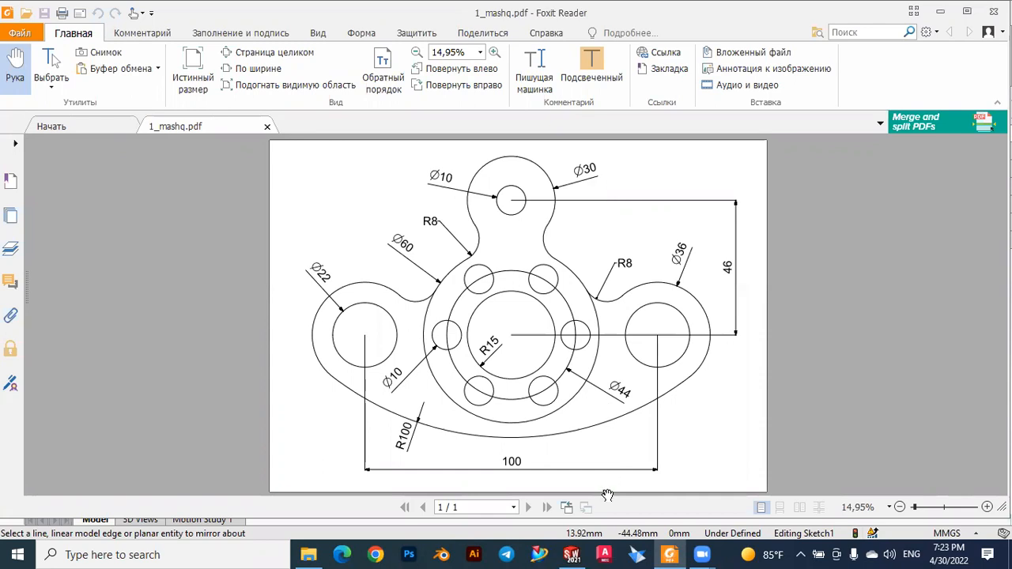
# Step: Back in SOLIDWORKS, trim to closest the inner portions of both side lugs' outer circles between their R8 arcs and the R100 bottom arc
pyautogui.hotkey('alt', 'Tab')
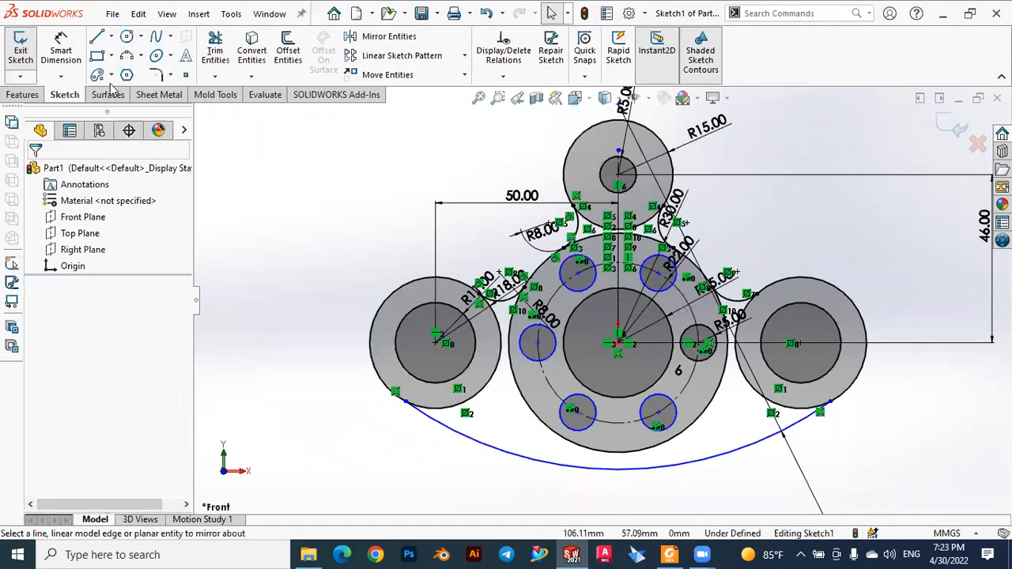
pyautogui.click(217, 46)
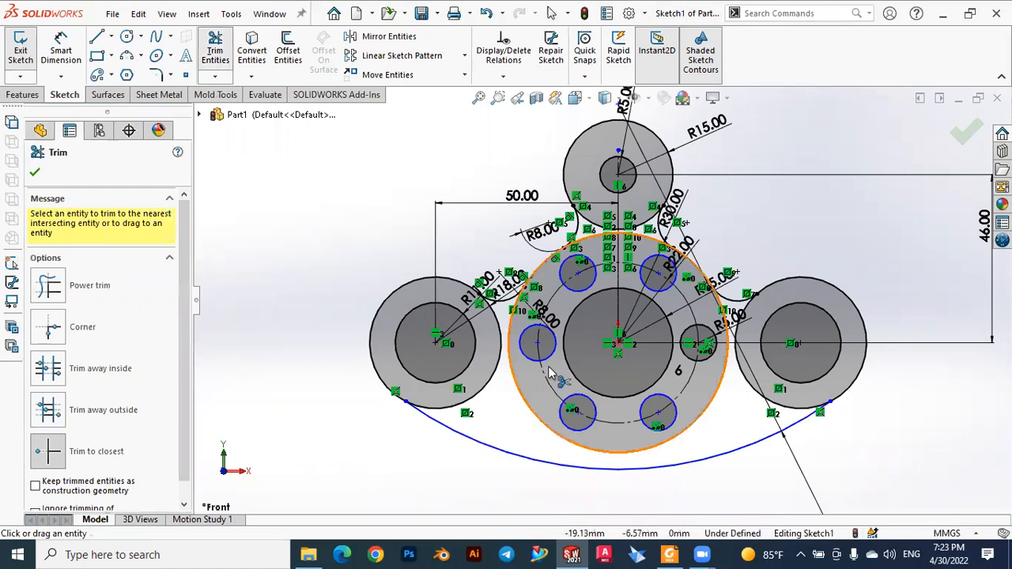
pyautogui.scroll(-4, 356, 388)
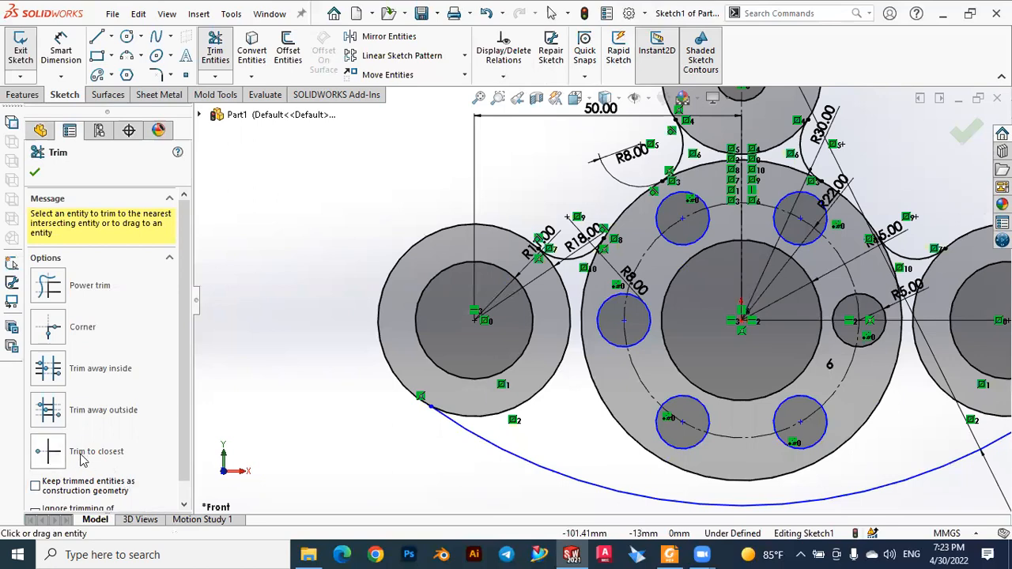
pyautogui.click(553, 386)
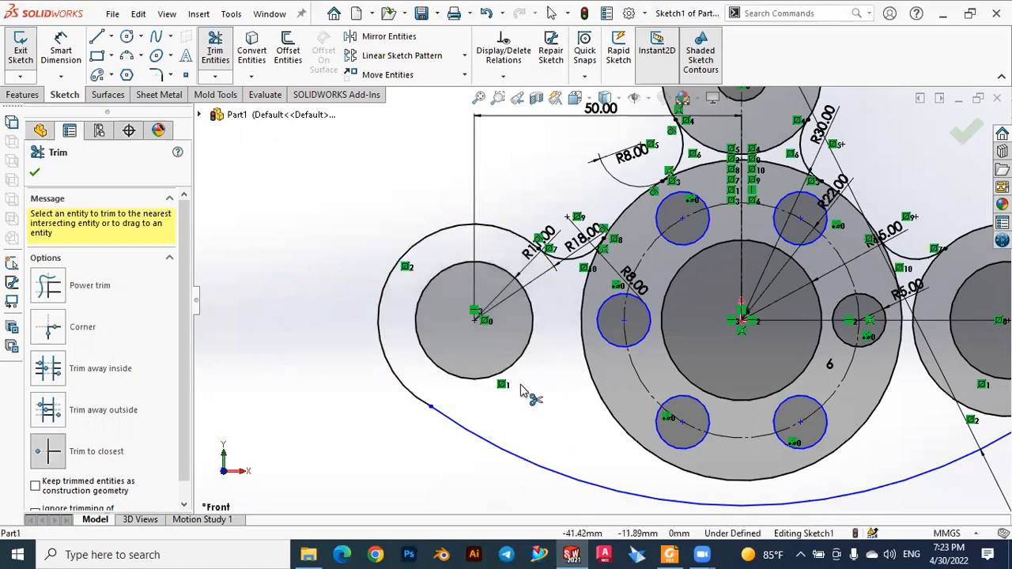
pyautogui.press('z')
pyautogui.scroll(-4, 830, 360)
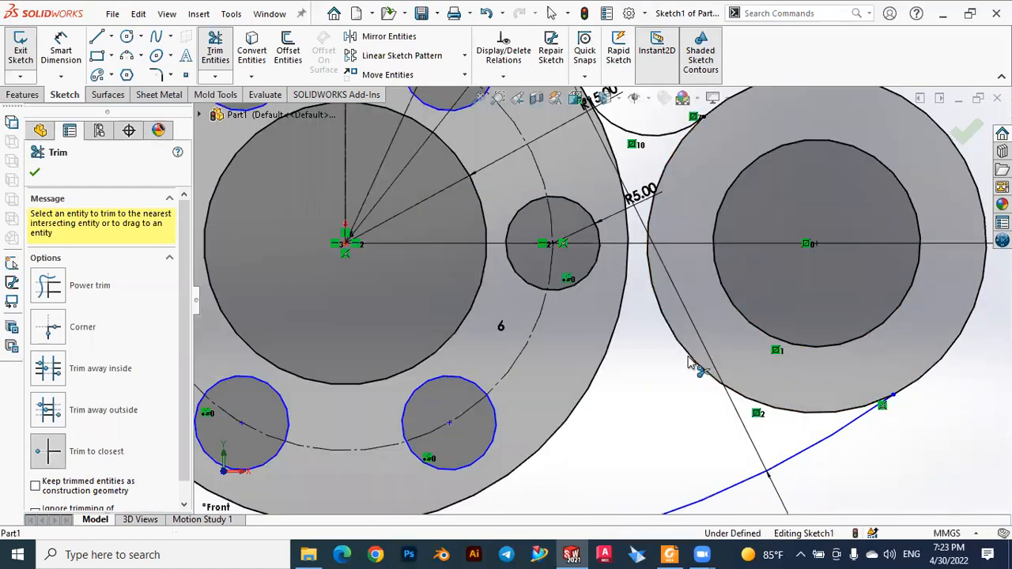
pyautogui.click(686, 368)
# Step: Trim away the lower portion of the top lug's R15 outer circle between its two R8 arcs
pyautogui.scroll(2, 688, 364)
pyautogui.scroll(3, 688, 362)
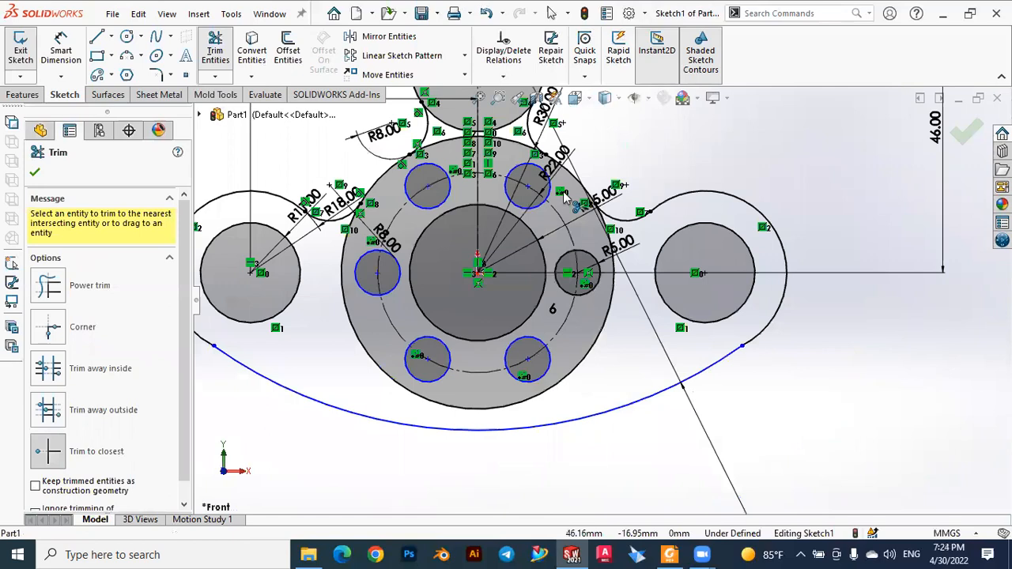
pyautogui.scroll(-5, 492, 178)
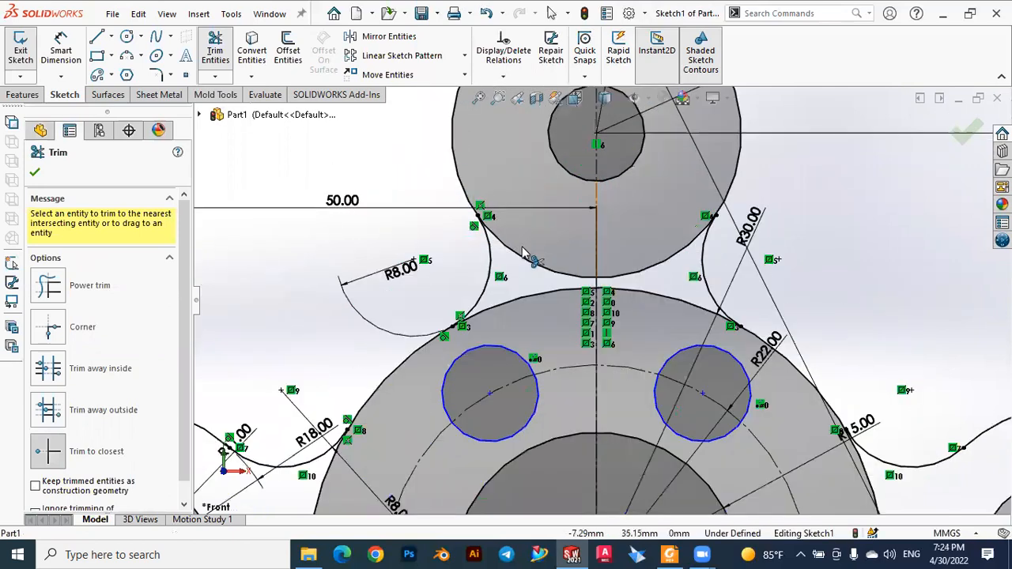
pyautogui.click(519, 256)
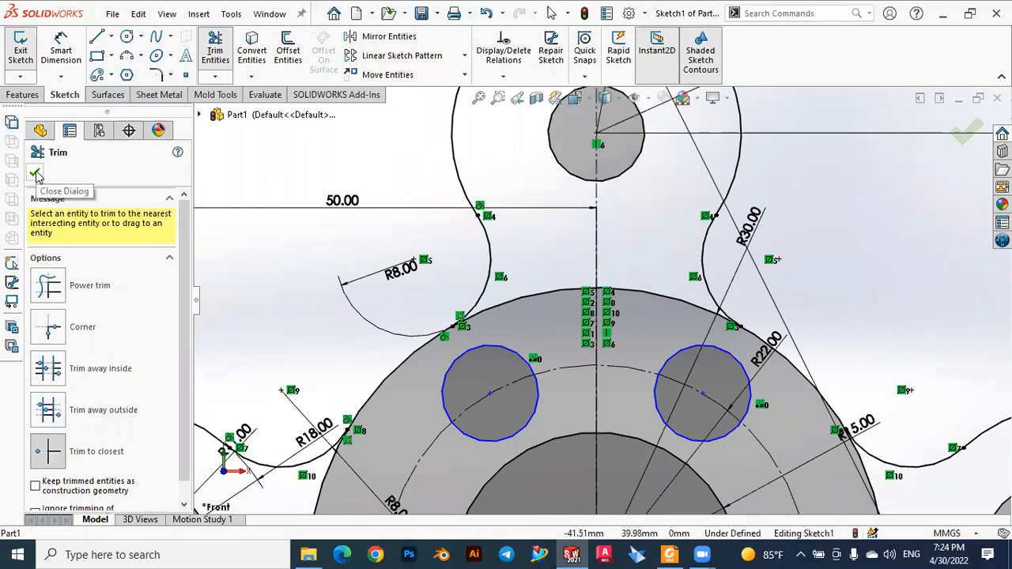
pyautogui.click(35, 174)
# Step: Trim the flange's R30 circle on both sides of the vertical centreline between the top lug's two R8 arcs
pyautogui.scroll(2, 600, 294)
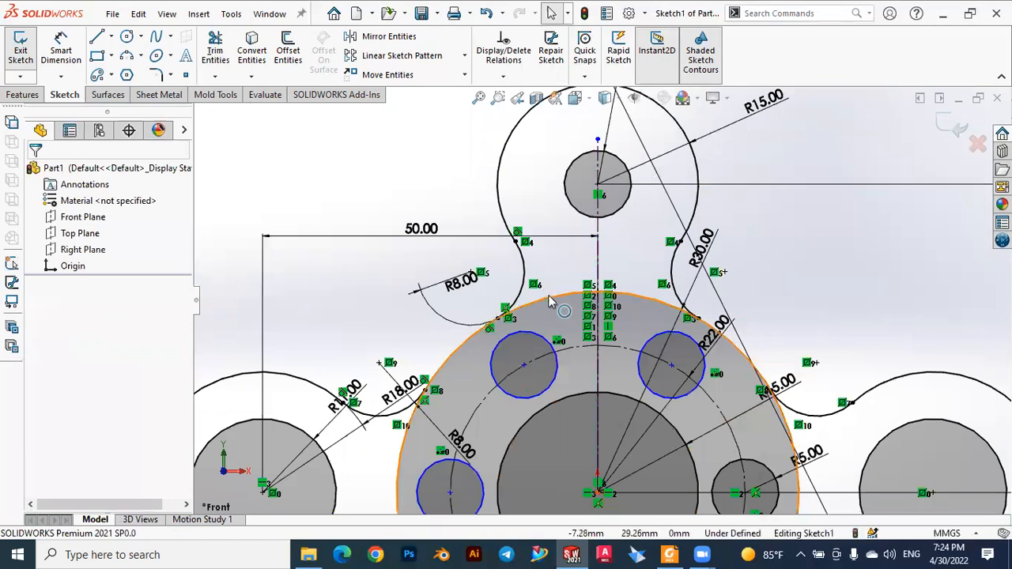
pyautogui.click(215, 50)
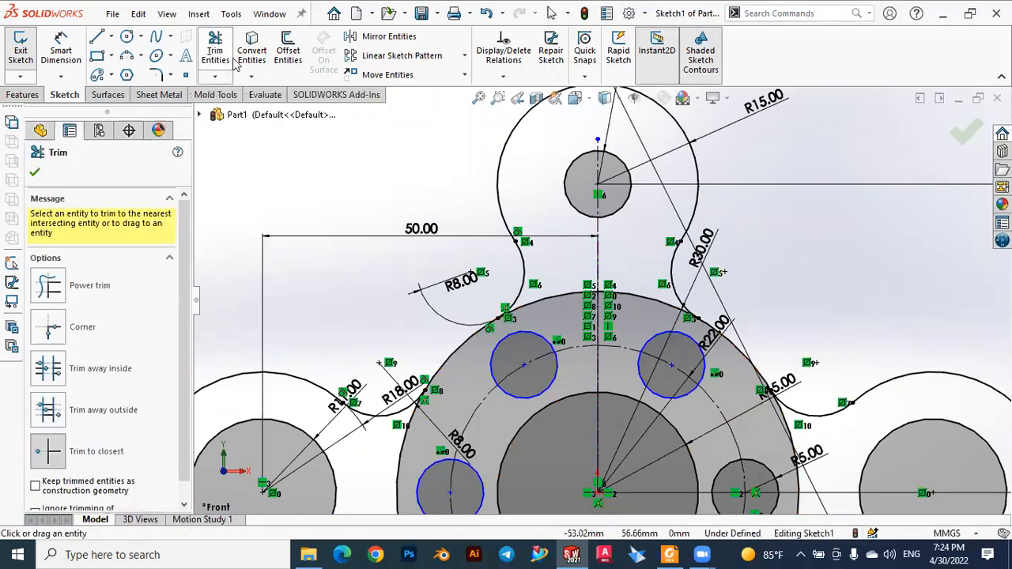
pyautogui.click(548, 299)
pyautogui.click(644, 298)
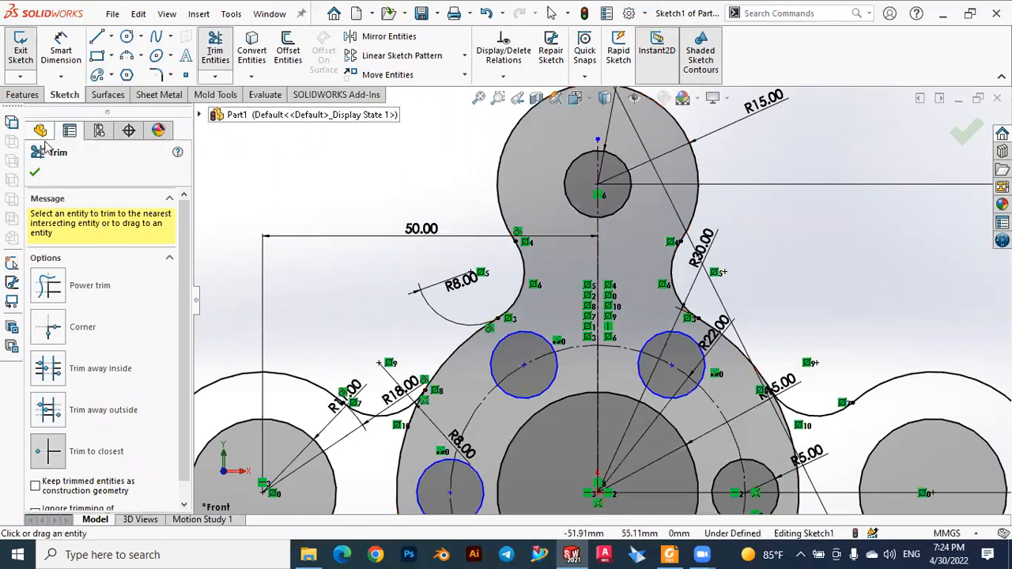
pyautogui.click(35, 172)
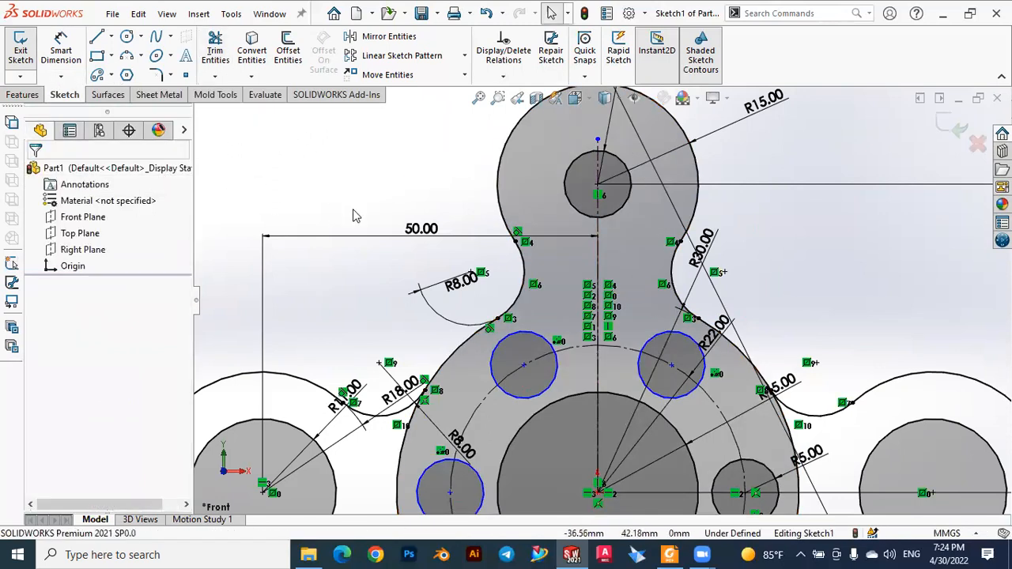
# Step: Check the bottom arc in the 1_mashq.pdf drawing in Foxit Reader and, in SOLIDWORKS, make the R100 arc tangent to the left lug's R18 arc
pyautogui.press('f')
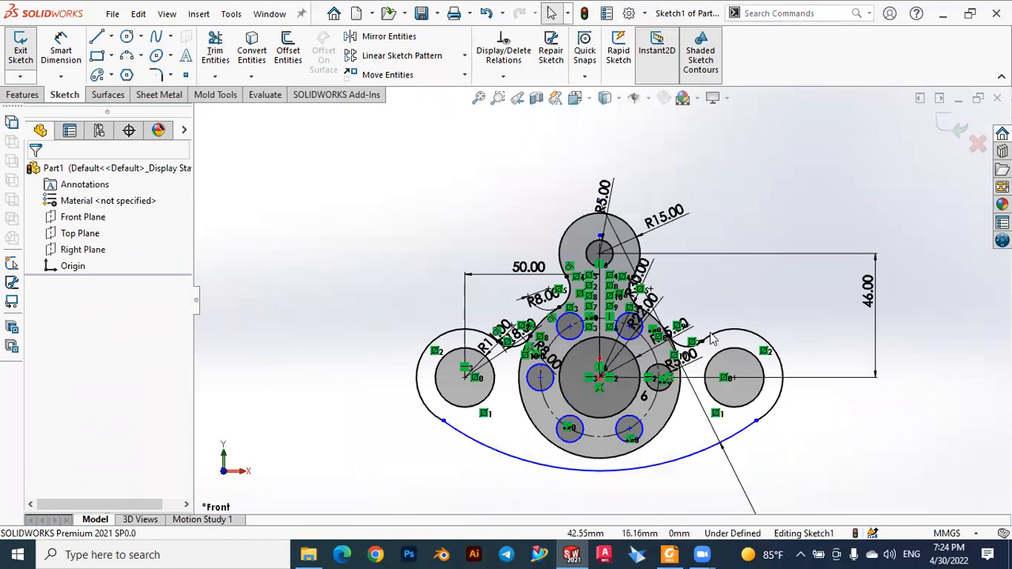
pyautogui.scroll(-2, 711, 338)
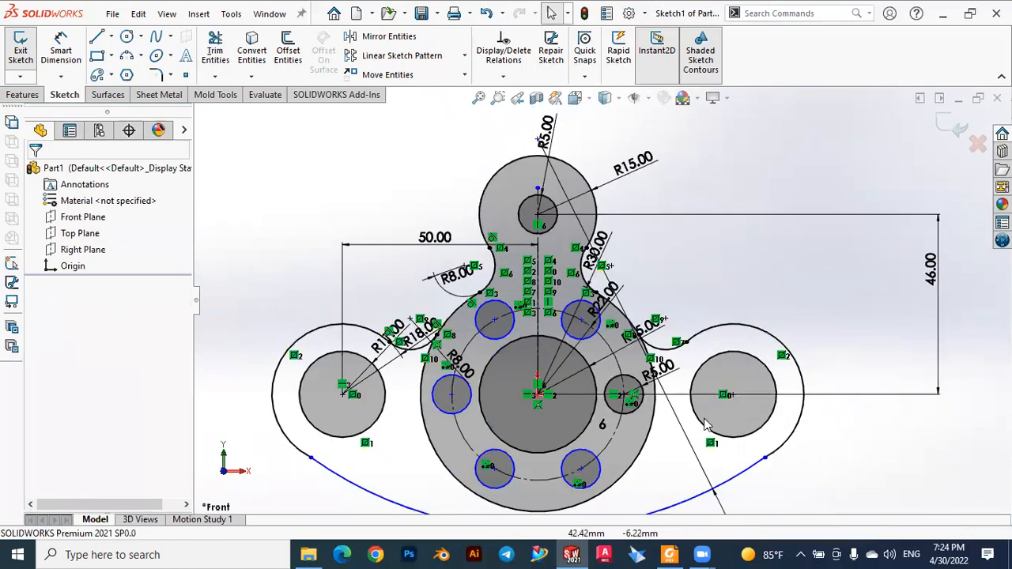
pyautogui.click(670, 553)
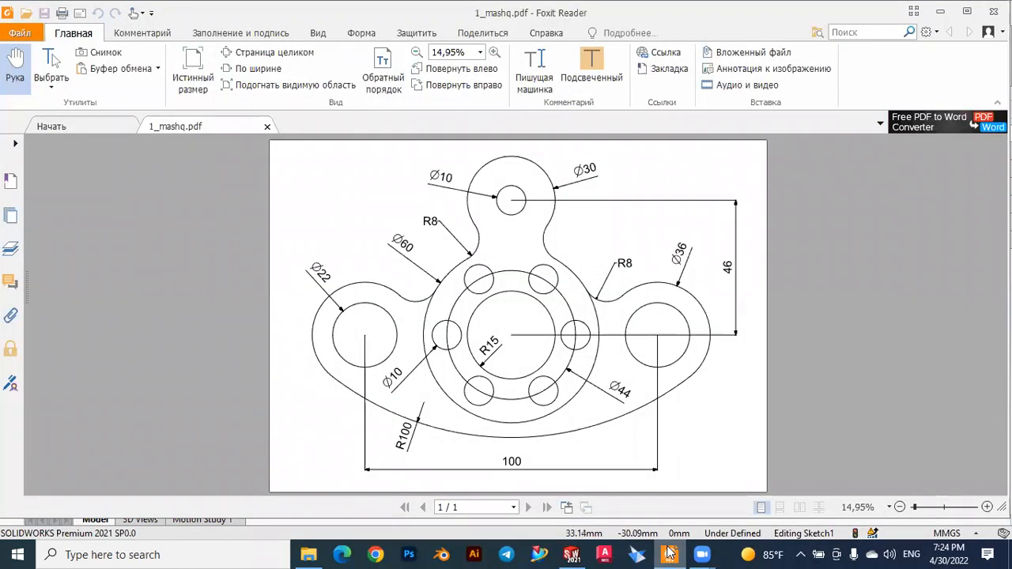
pyautogui.click(670, 554)
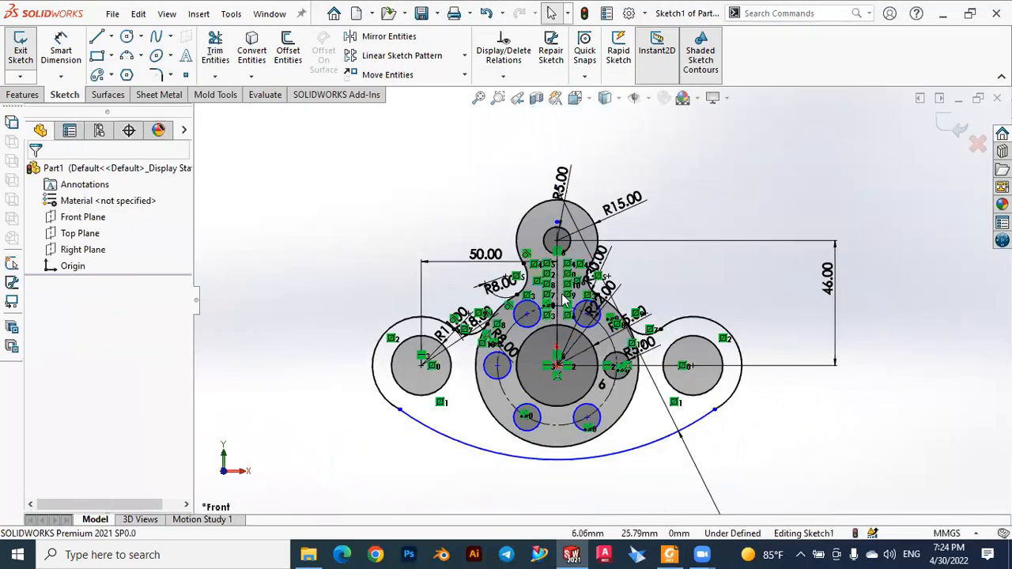
pyautogui.scroll(-4, 420, 415)
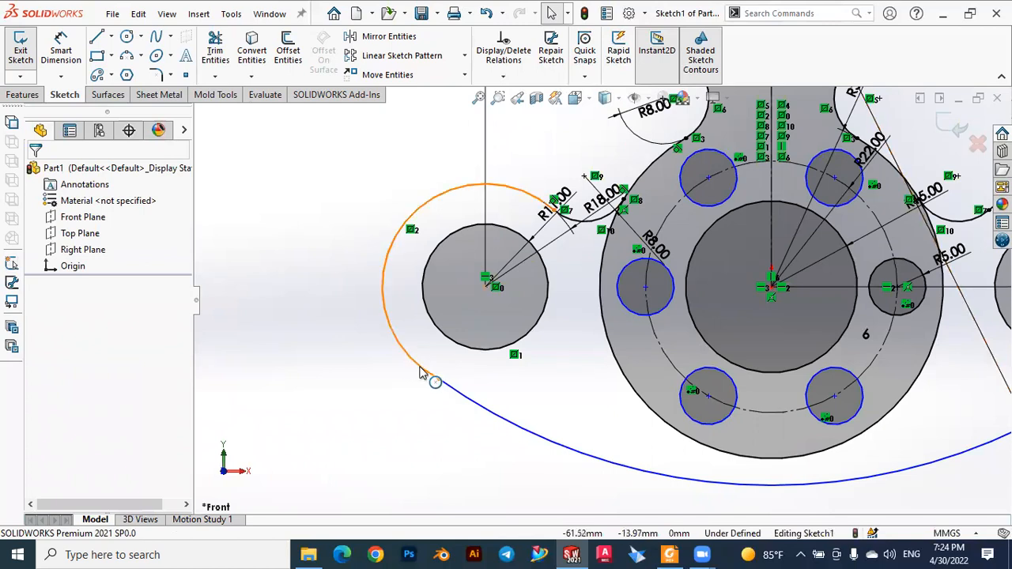
pyautogui.click(423, 374)
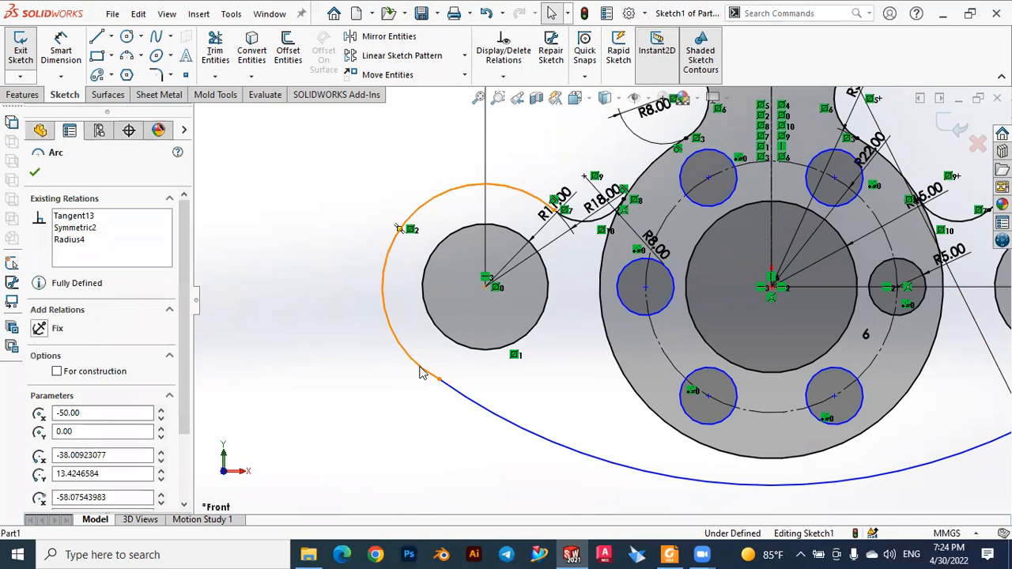
pyautogui.keyDown('ctrl'); pyautogui.click(456, 392); pyautogui.keyUp('ctrl')
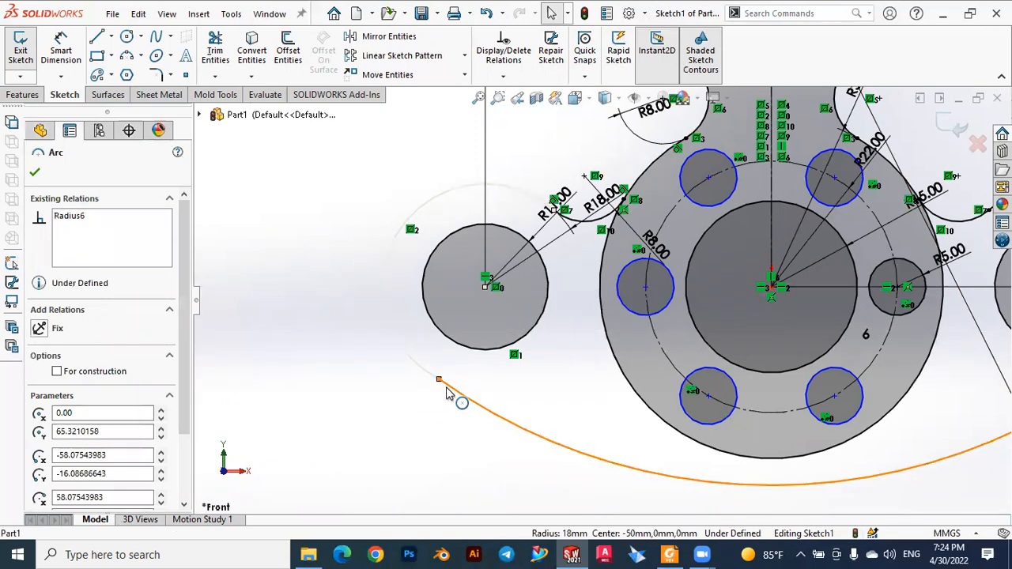
pyautogui.click(40, 430)
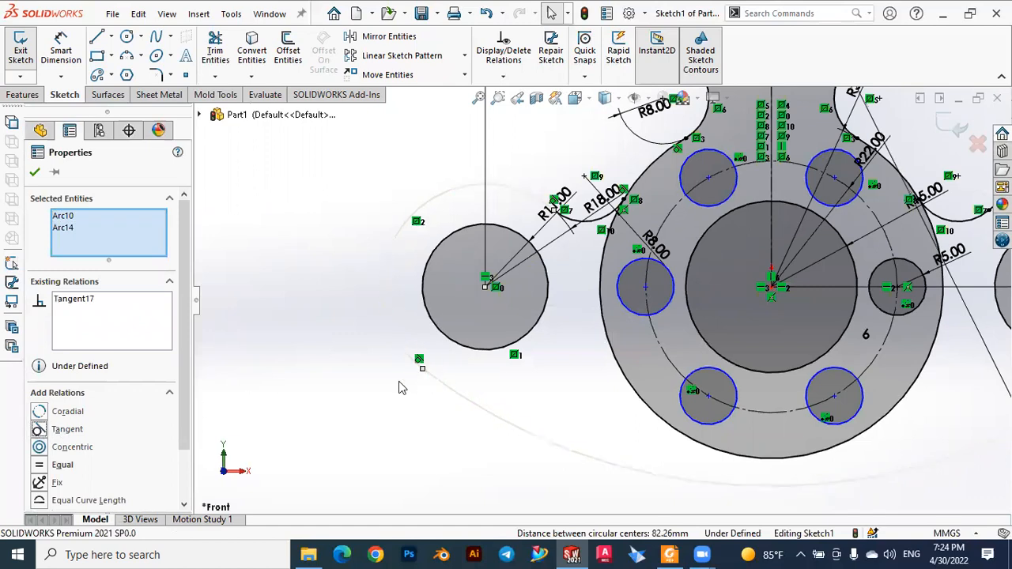
pyautogui.press('Escape')
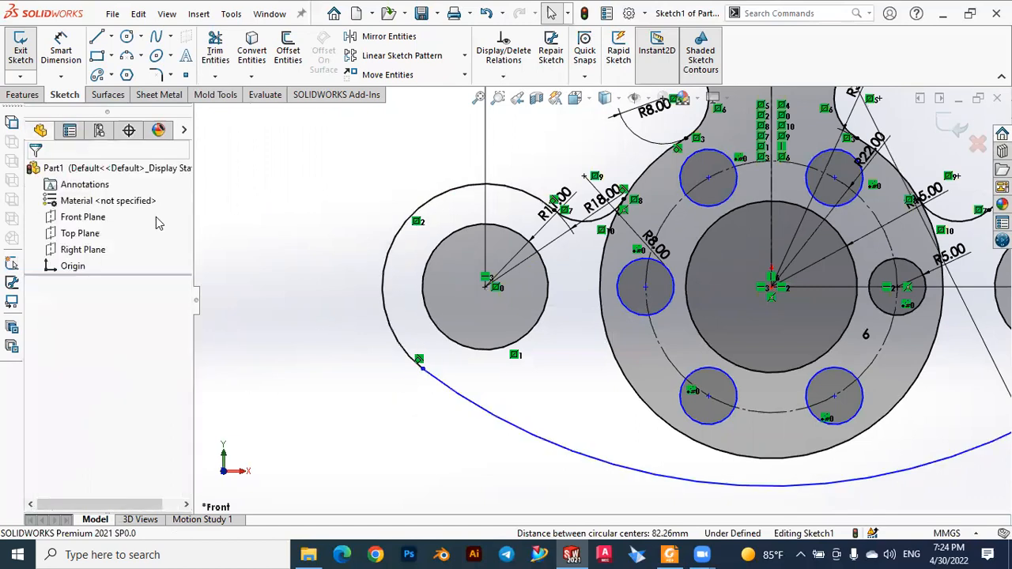
pyautogui.press('f')
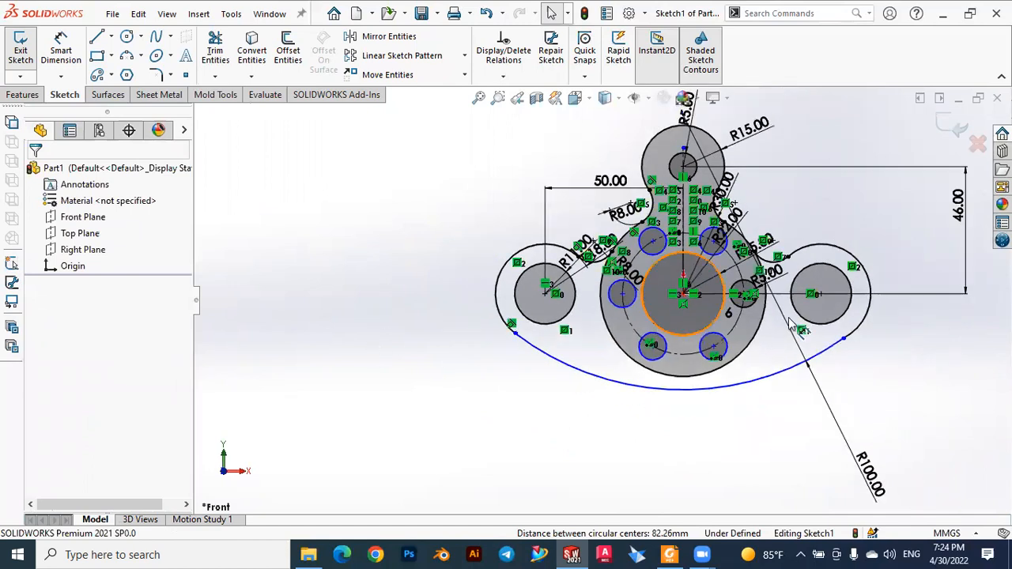
pyautogui.scroll(-5, 858, 346)
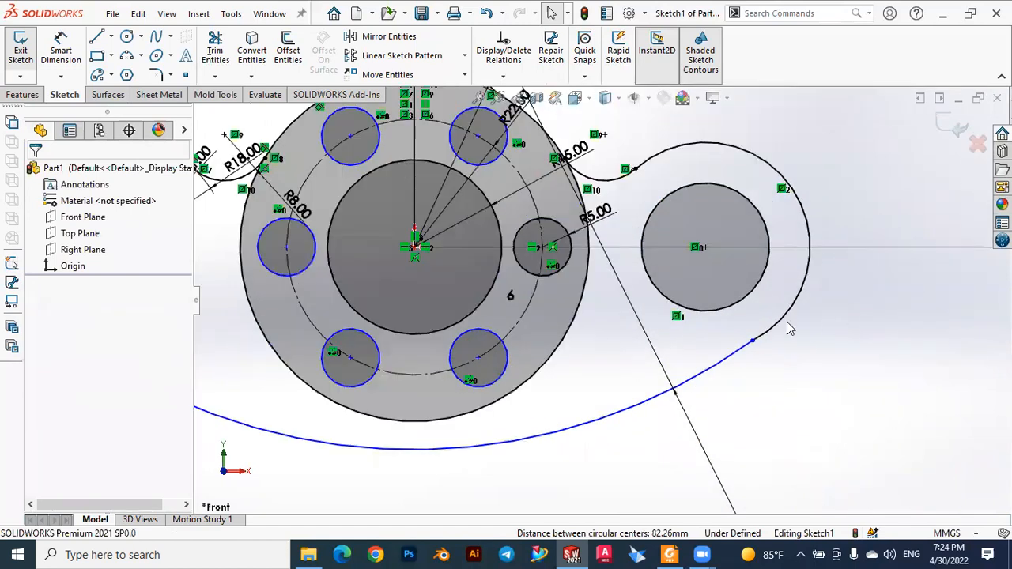
pyautogui.click(664, 355)
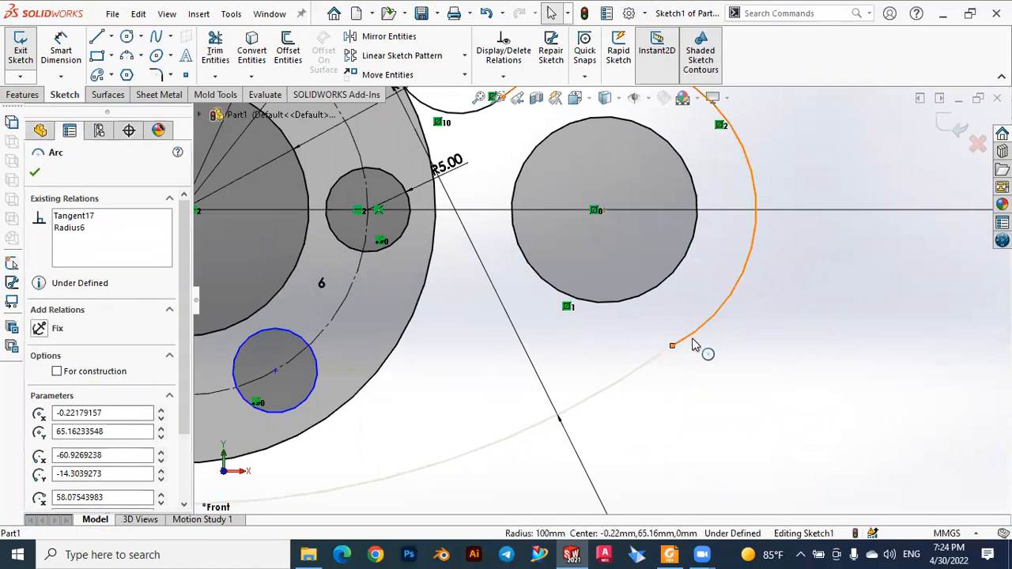
pyautogui.keyDown('ctrl'); pyautogui.click(694, 348); pyautogui.keyUp('ctrl')
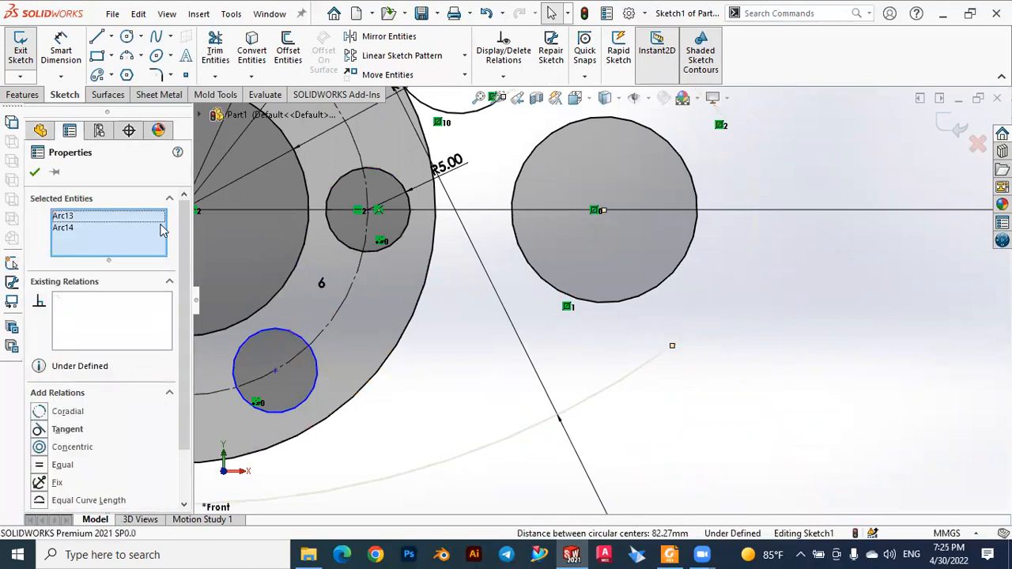
pyautogui.click(36, 173)
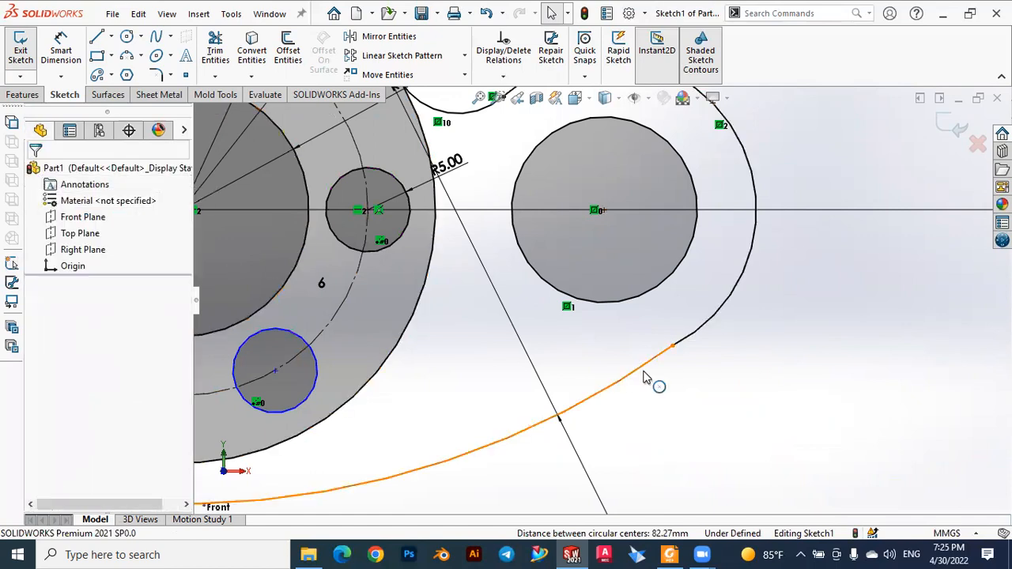
# Step: Make the R100 bottom arc tangent to the right lug's outer arc
pyautogui.click(662, 351)
pyautogui.keyDown('ctrl'); pyautogui.click(695, 335); pyautogui.keyUp('ctrl')
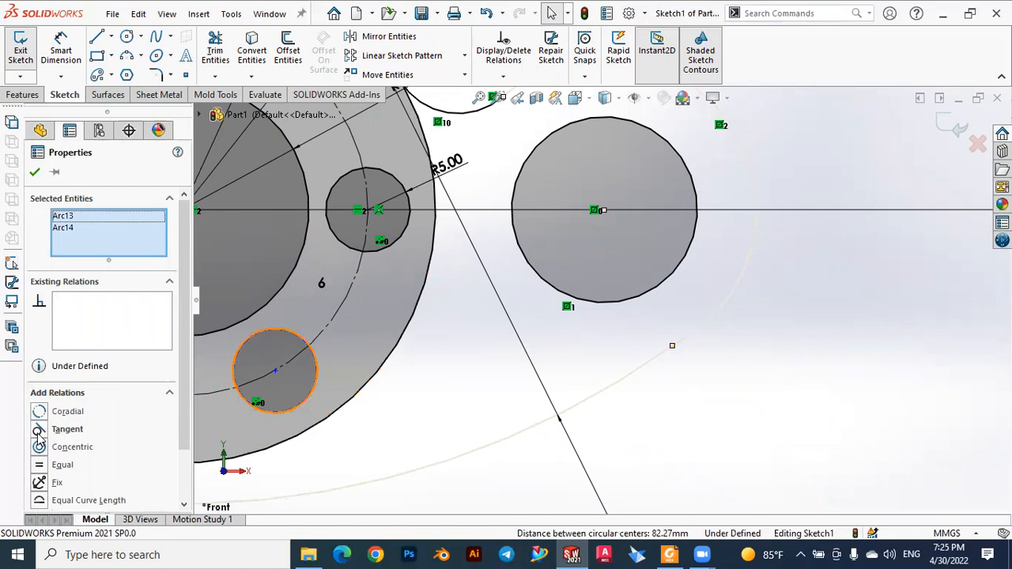
pyautogui.click(39, 430)
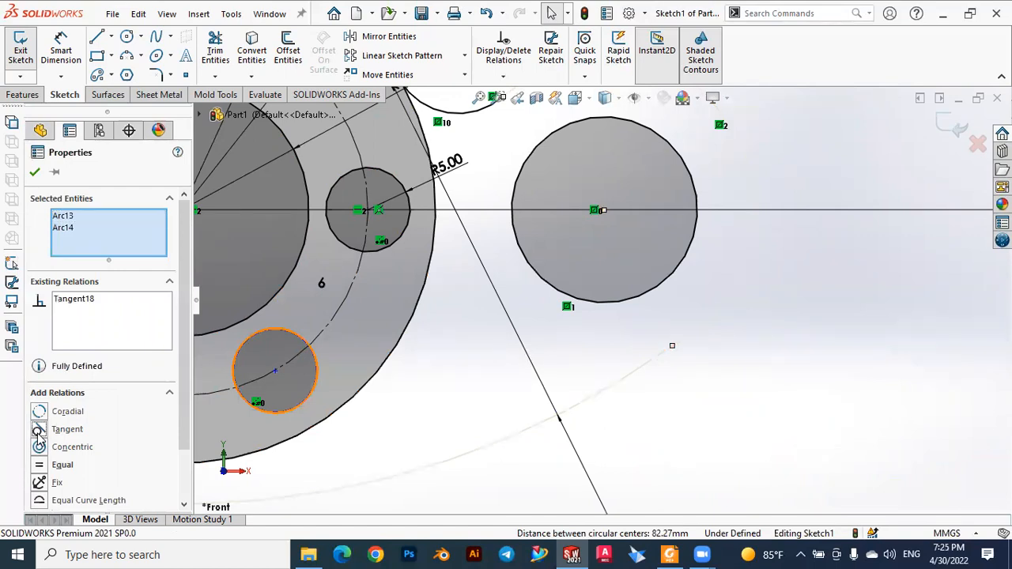
pyautogui.click(36, 171)
pyautogui.press('f')
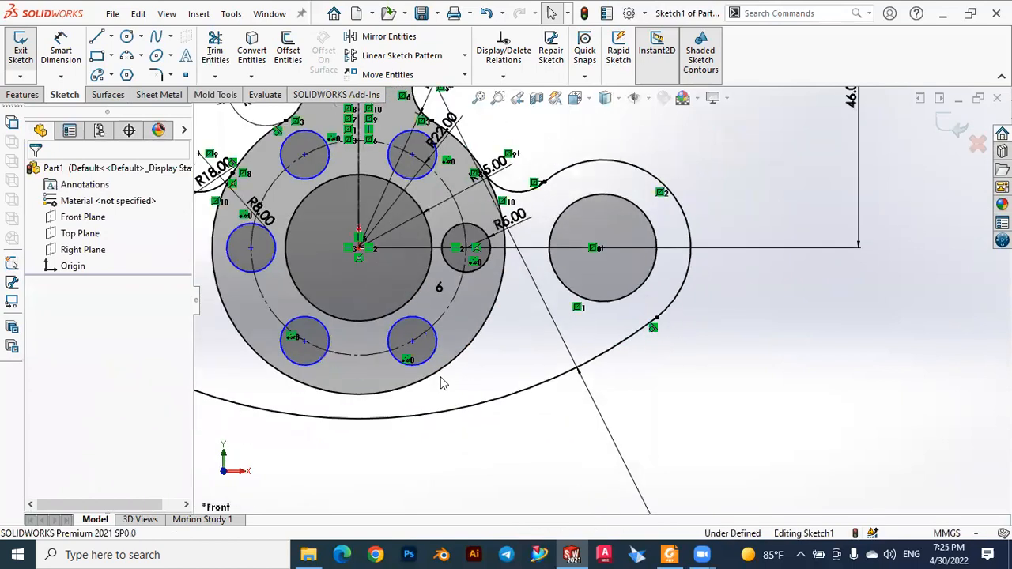
# Step: Exit the flange sketch and compare the finished profile with the 1_mashq.pdf drawing in Foxit Reader
pyautogui.scroll(-3, 581, 241)
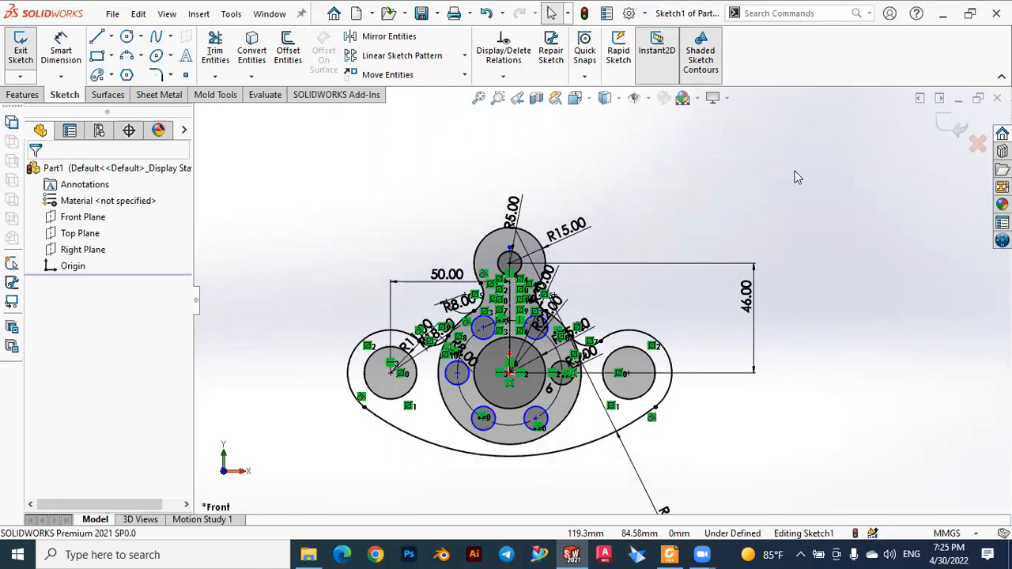
pyautogui.click(959, 131)
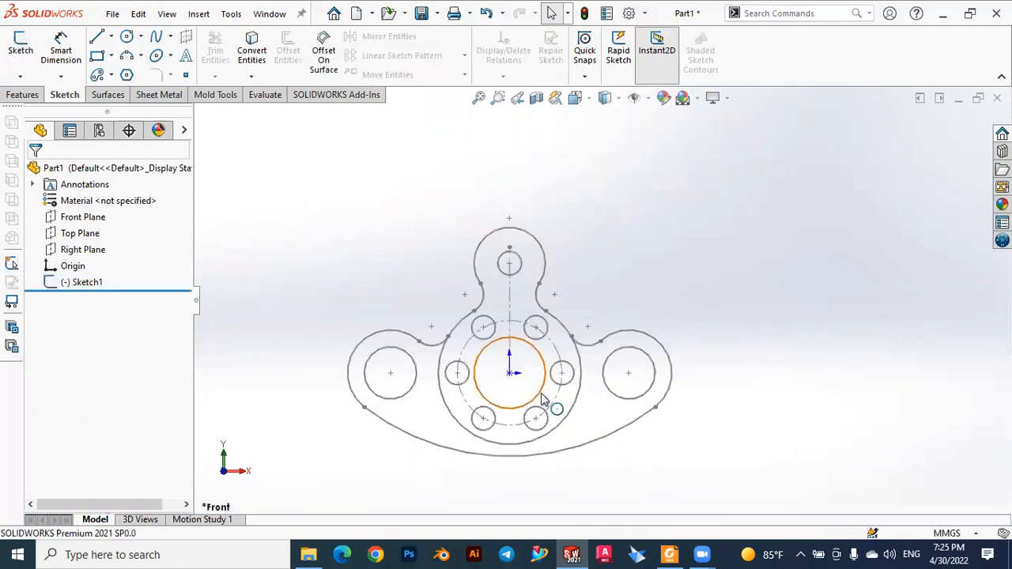
pyautogui.scroll(-3, 545, 399)
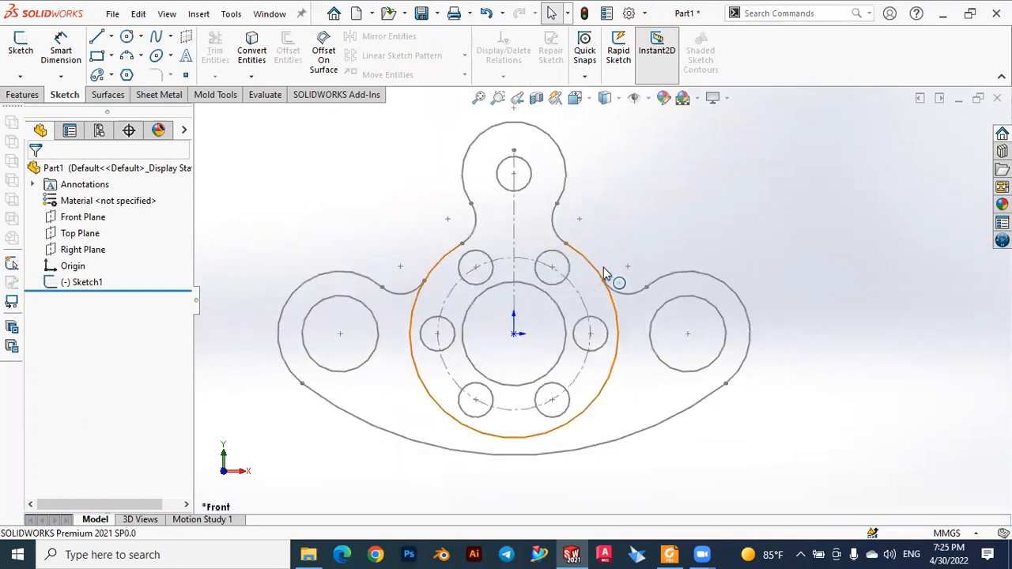
pyautogui.click(671, 553)
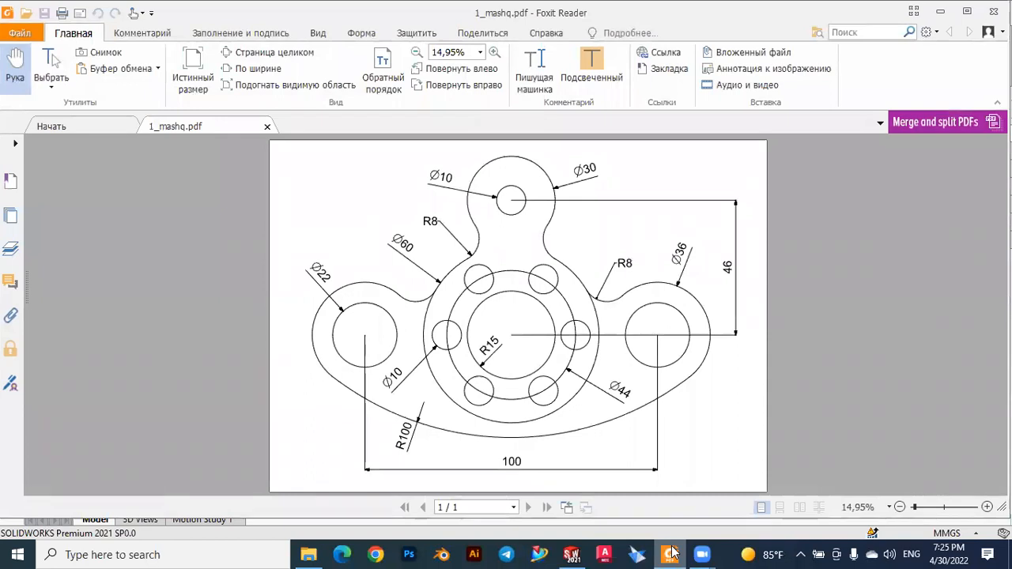
pyautogui.click(671, 553)
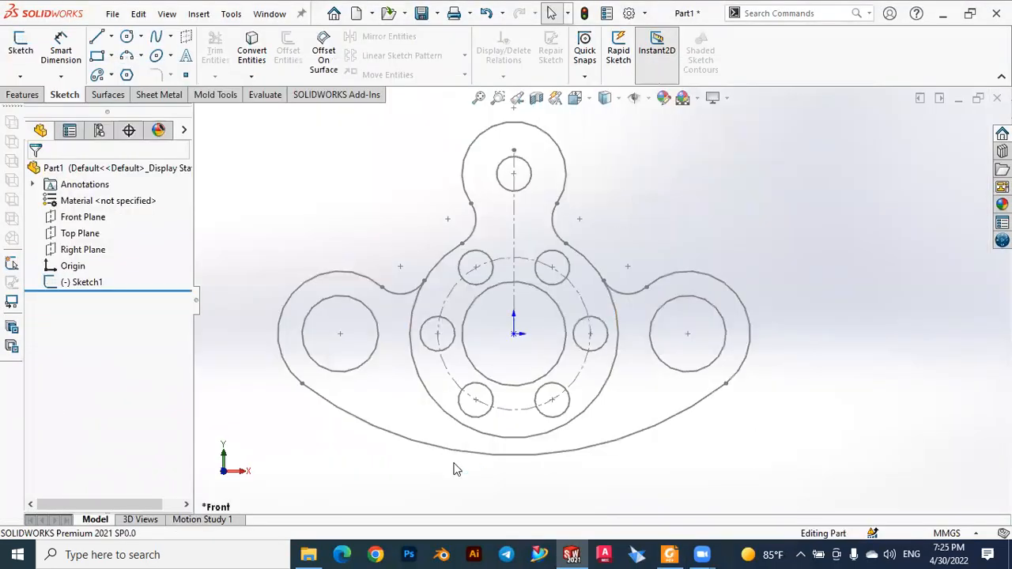